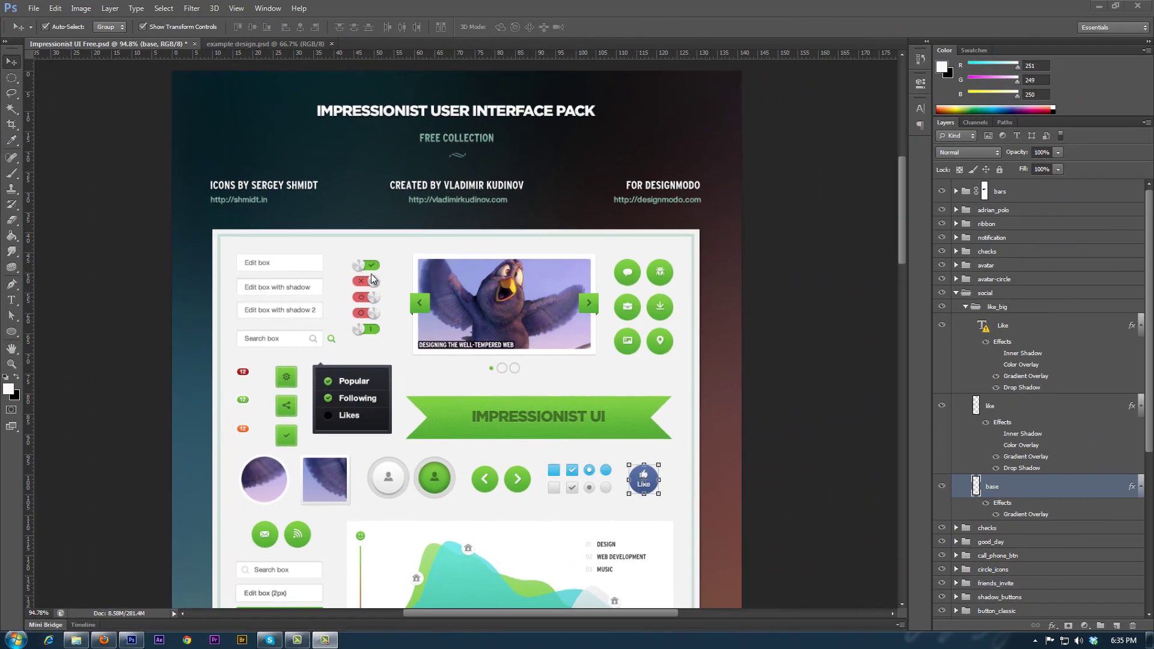
Switch to the example design document, select the middle ribbon, and zoom to 100%
{"action": "left_click", "coordinate": [264, 45]}
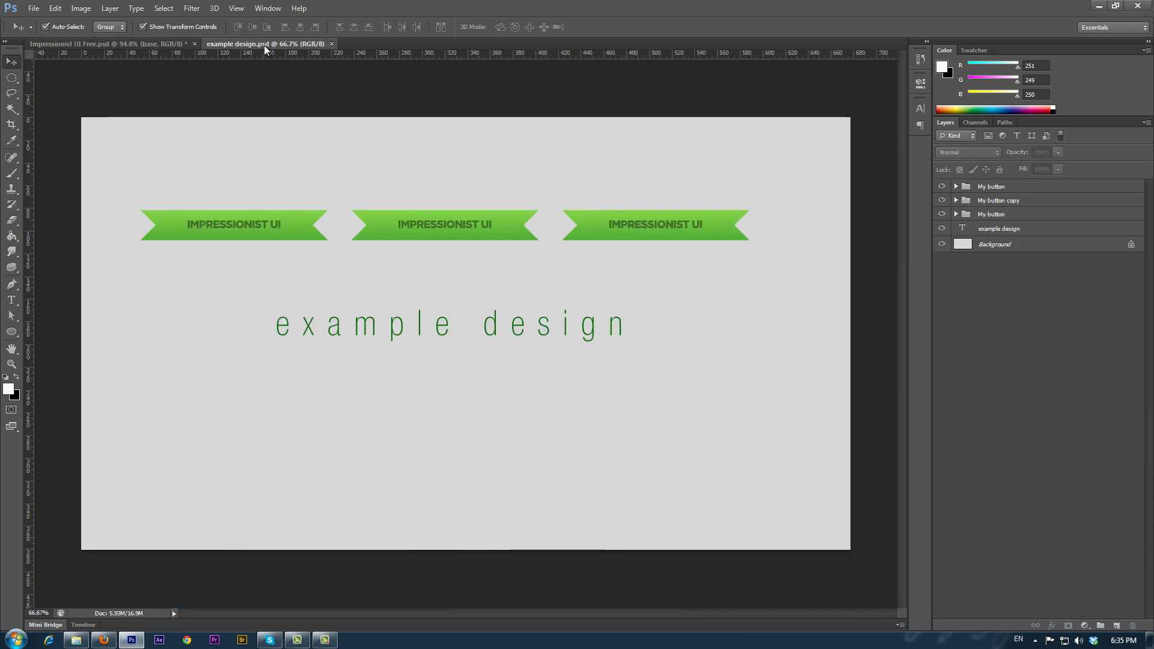
{"action": "left_click", "coordinate": [438, 239]}
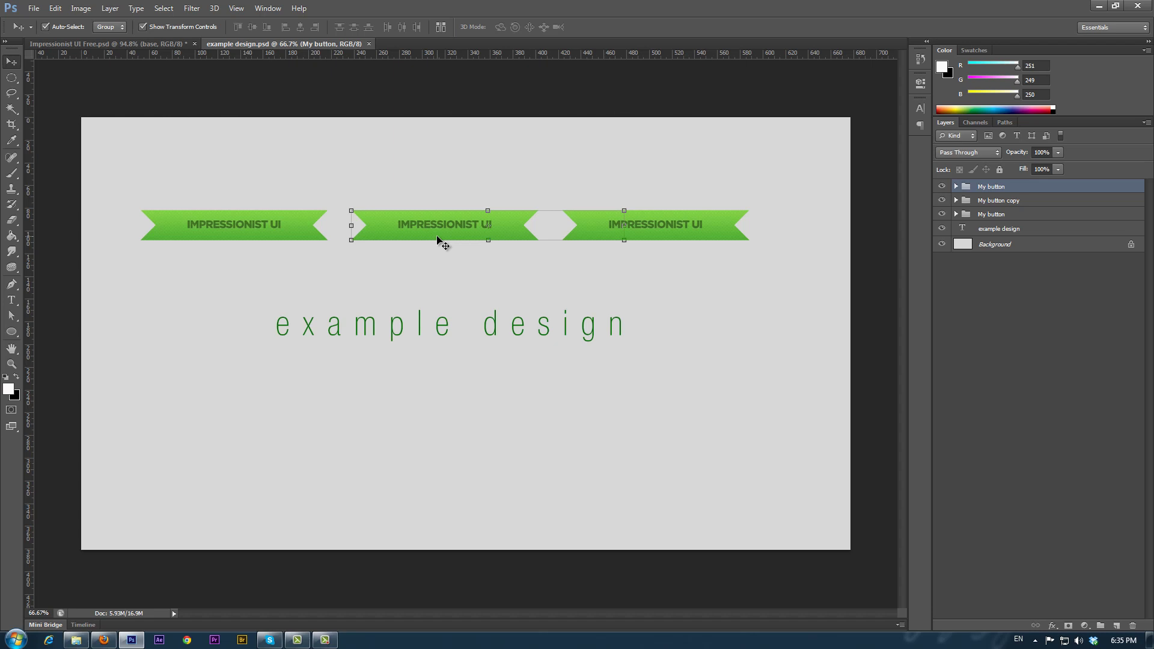
{"action": "key", "text": "ctrl+KP_Add"}
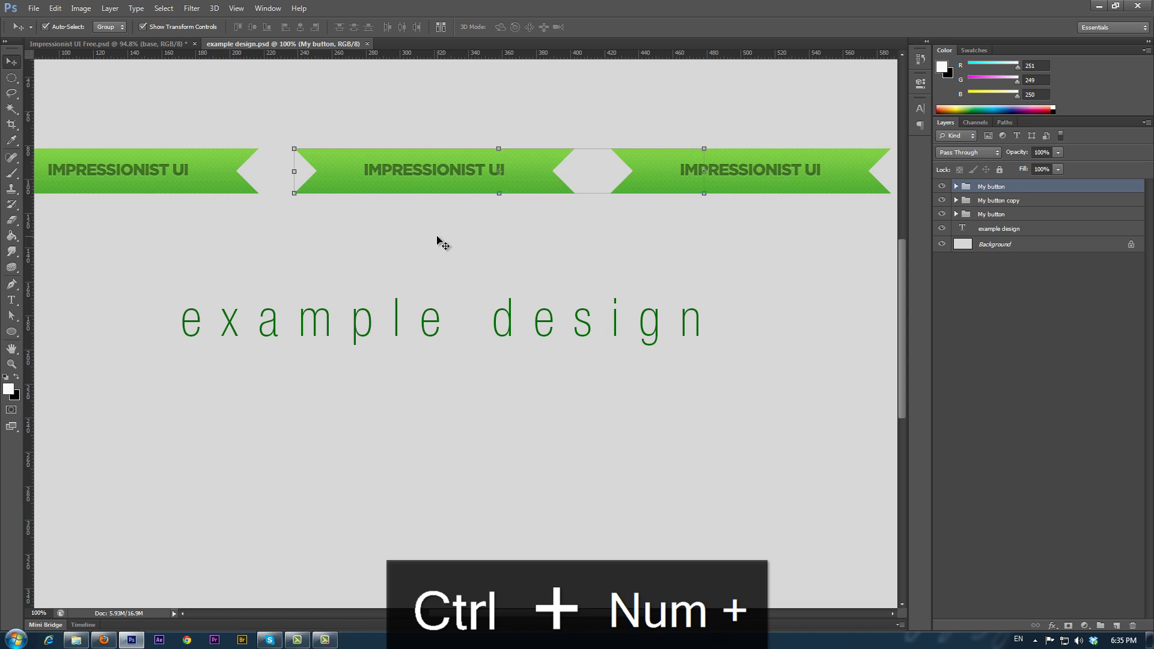
Expand the middle My button group and toggle the ribbon layer's visibility off and on
{"action": "left_click", "coordinate": [955, 187]}
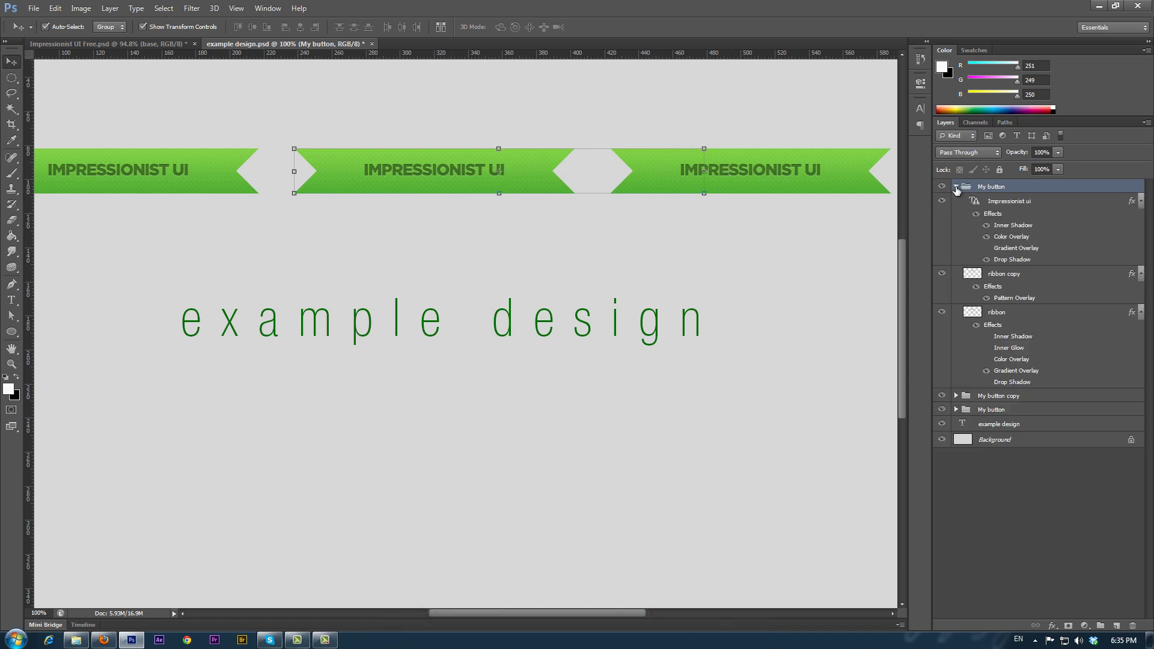
{"action": "left_click", "coordinate": [1015, 313]}
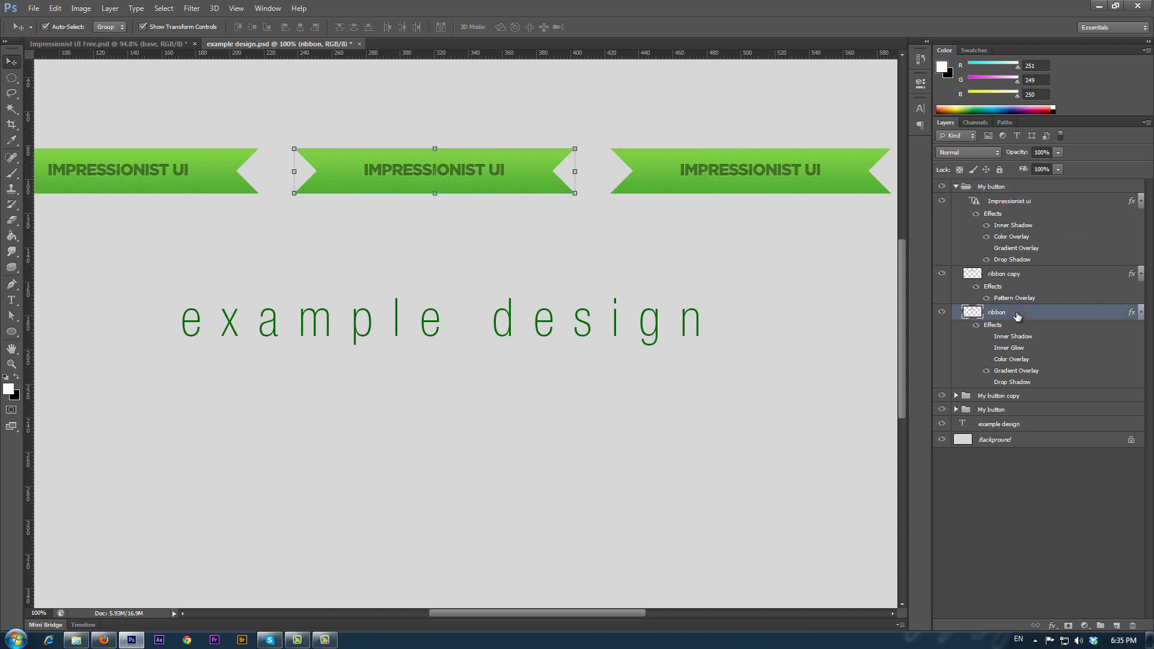
{"action": "left_click", "coordinate": [942, 312]}
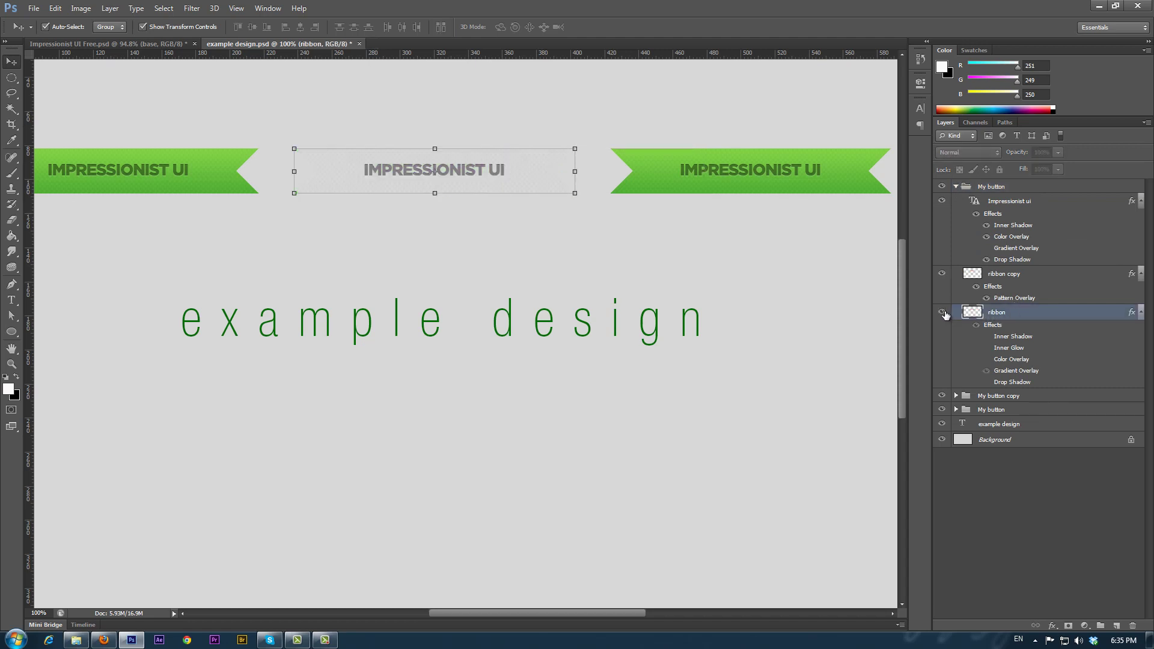
{"action": "left_click", "coordinate": [943, 312]}
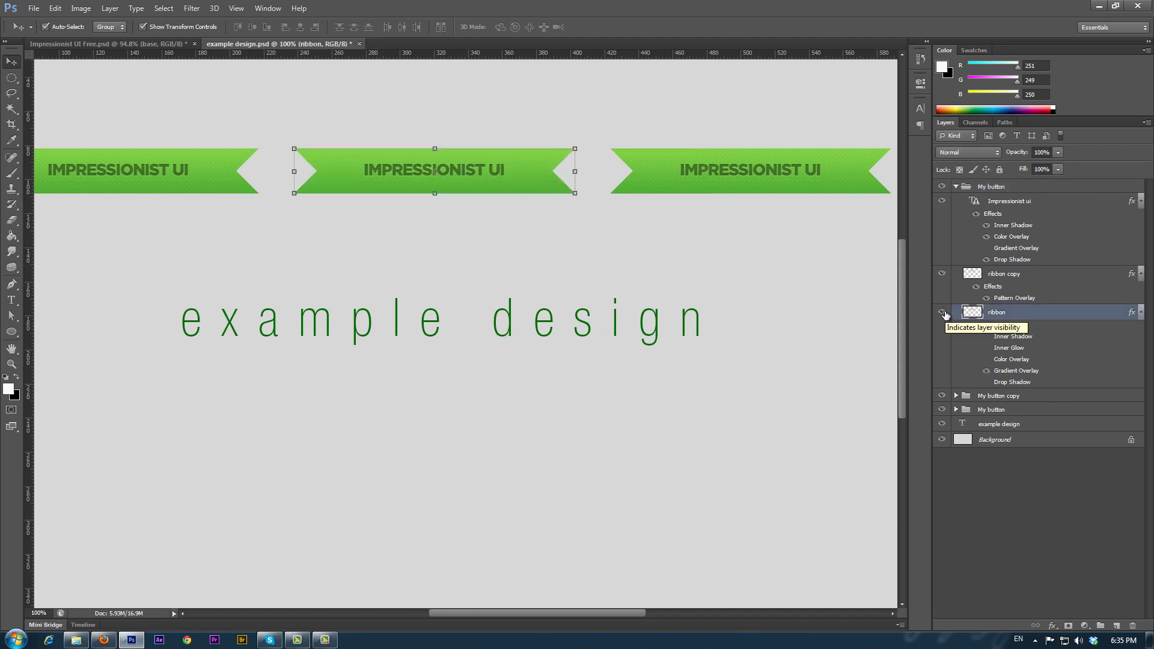
Open the gradient editor for the ribbon layer's Gradient Overlay style
{"action": "double_click", "coordinate": [1073, 313]}
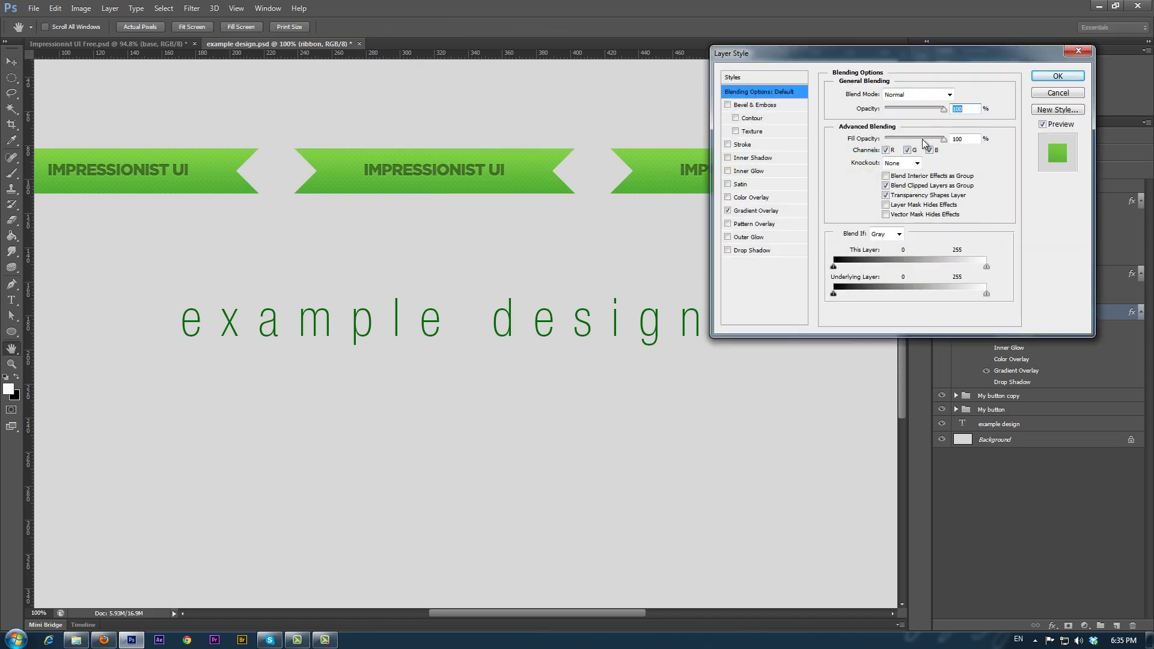
{"action": "left_click_drag", "start_coordinate": [917, 59], "coordinate": [780, 74]}
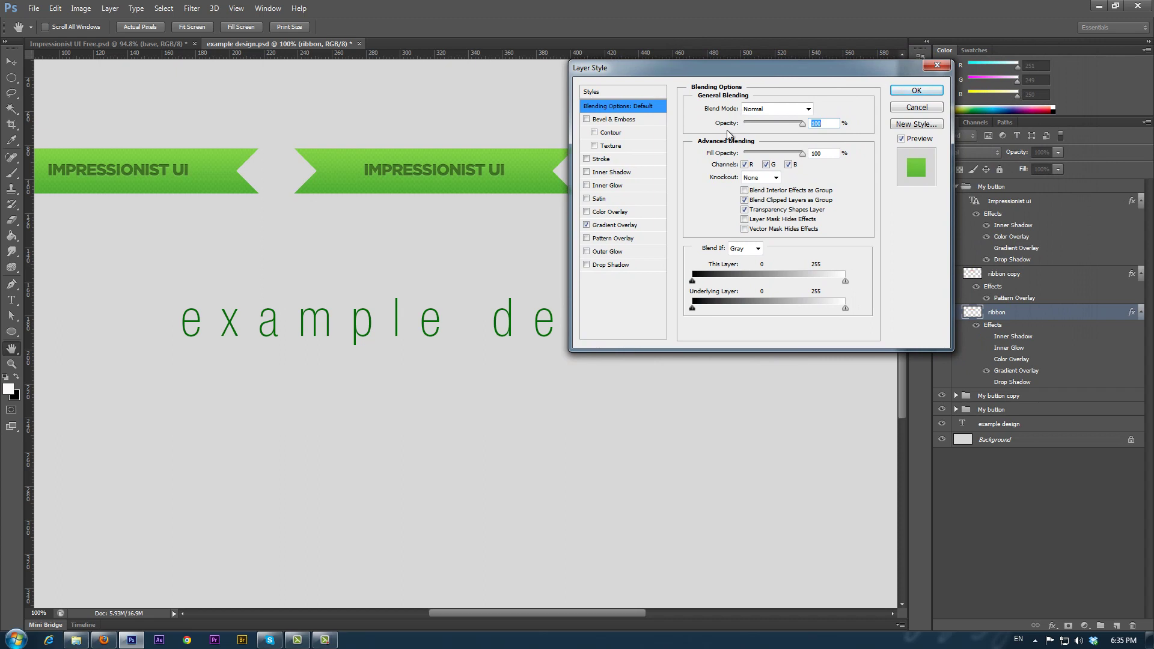
{"action": "left_click", "coordinate": [636, 225]}
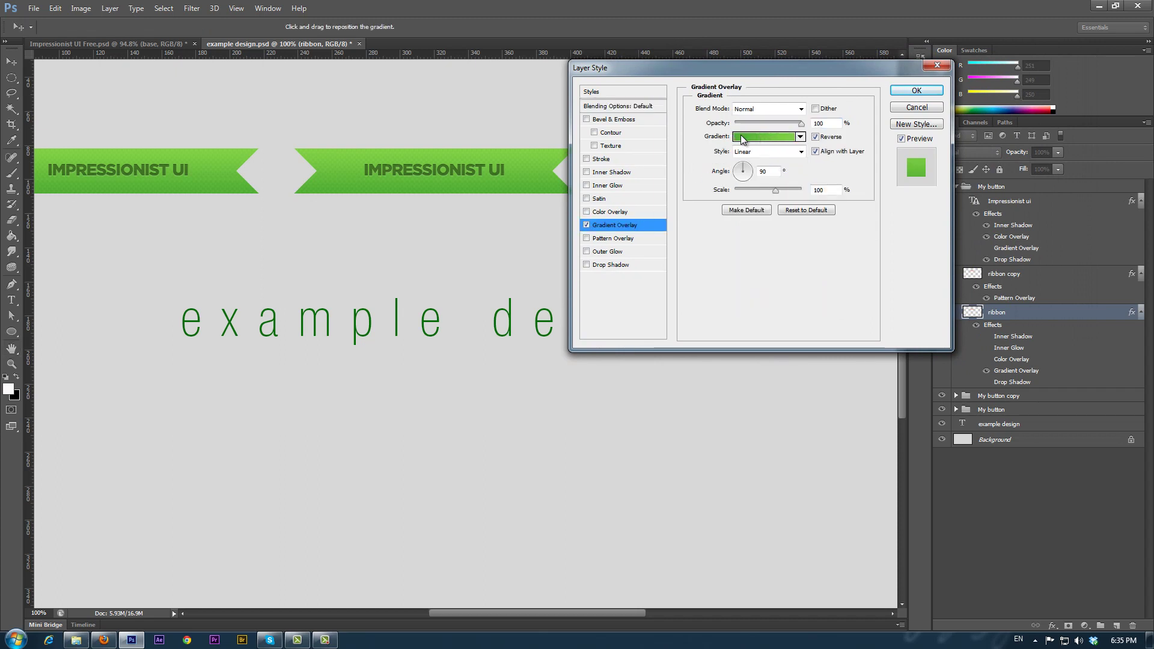
{"action": "left_click", "coordinate": [763, 135]}
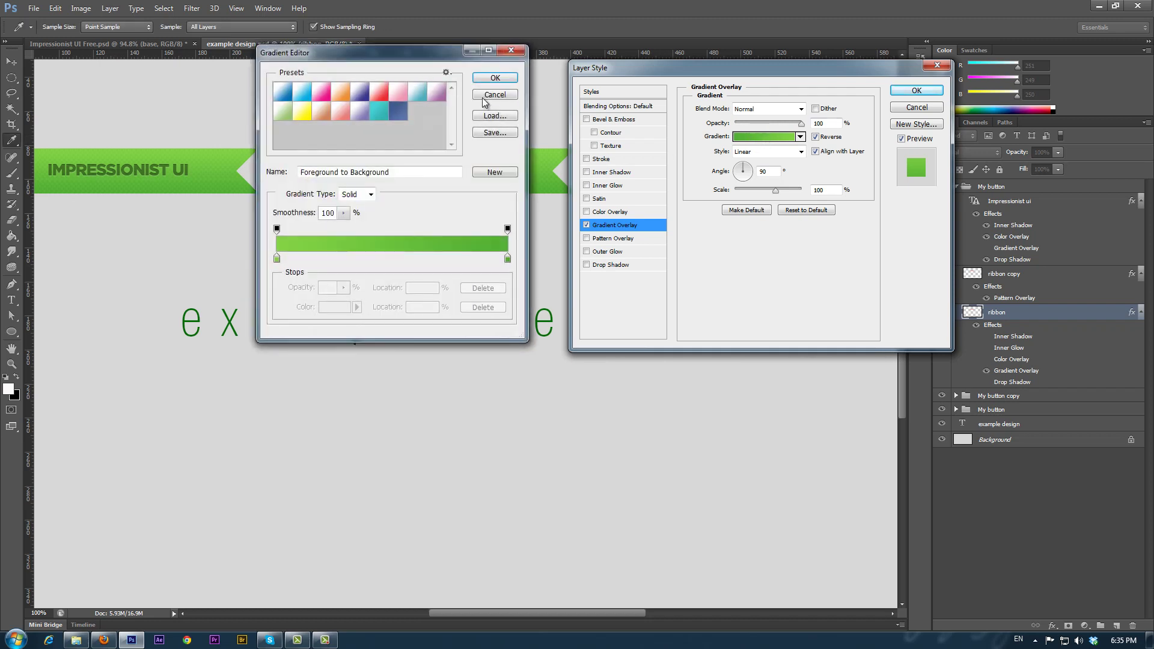
{"action": "left_click_drag", "start_coordinate": [434, 55], "coordinate": [315, 214]}
Try several gradient presets, settle on the teal Blue preset, and select its colour stops
{"action": "left_click", "coordinate": [321, 252]}
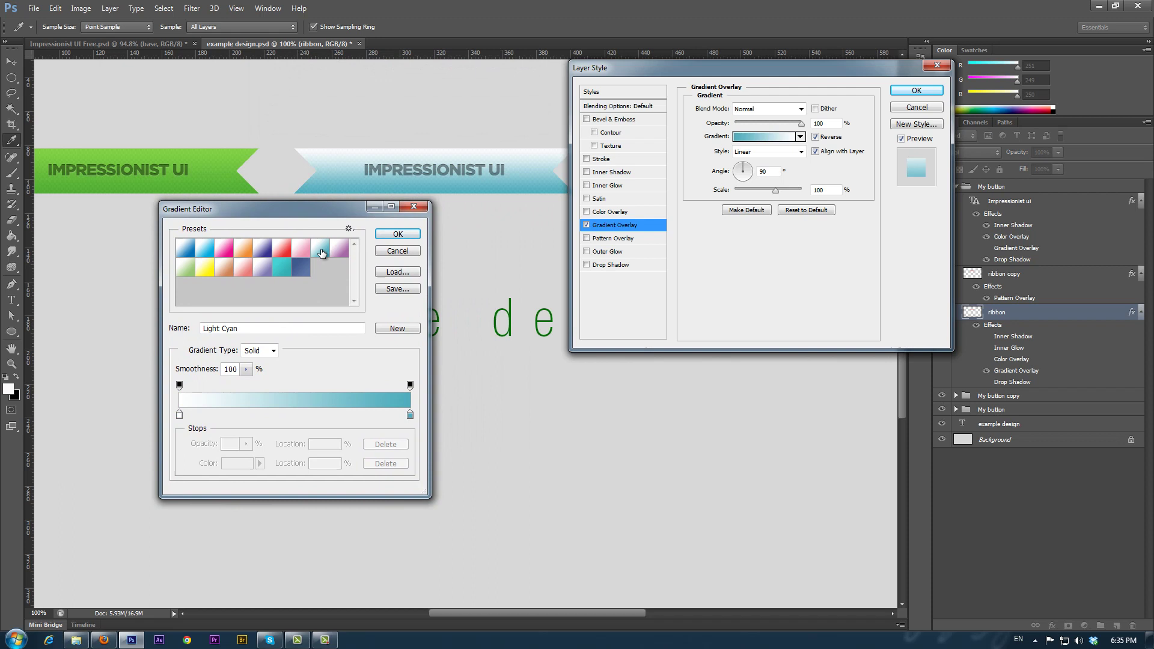
{"action": "left_click", "coordinate": [301, 251]}
{"action": "left_click", "coordinate": [283, 253]}
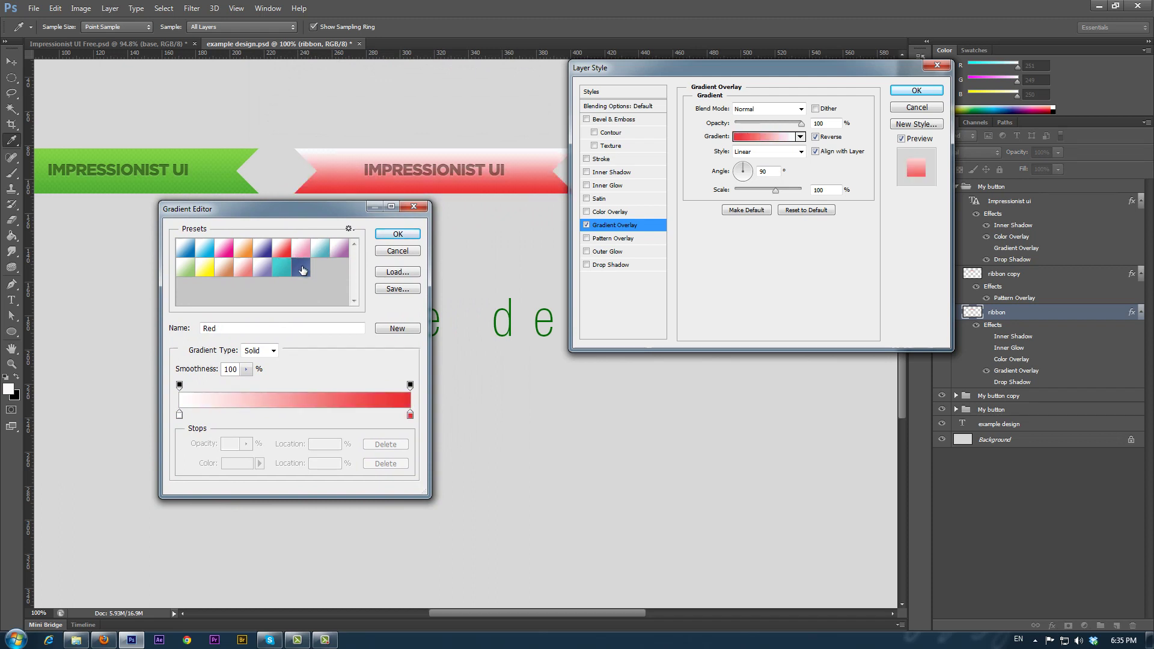
{"action": "left_click", "coordinate": [298, 268]}
{"action": "left_click", "coordinate": [281, 268]}
{"action": "left_click", "coordinate": [248, 268]}
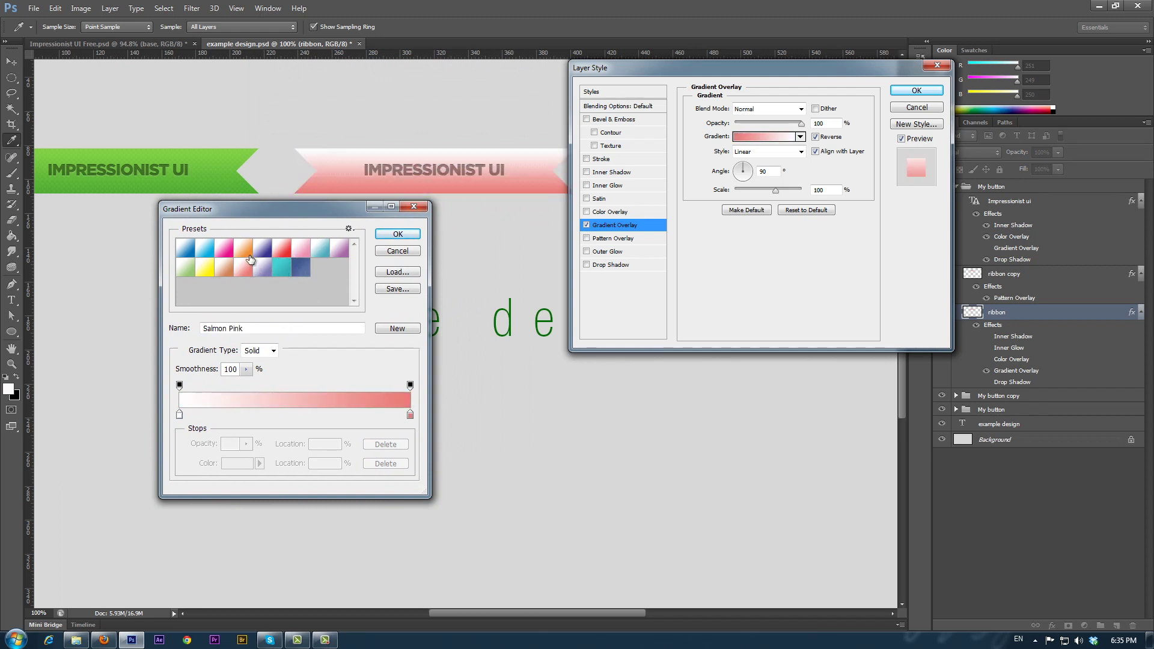
{"action": "left_click", "coordinate": [241, 252]}
{"action": "left_click", "coordinate": [283, 269]}
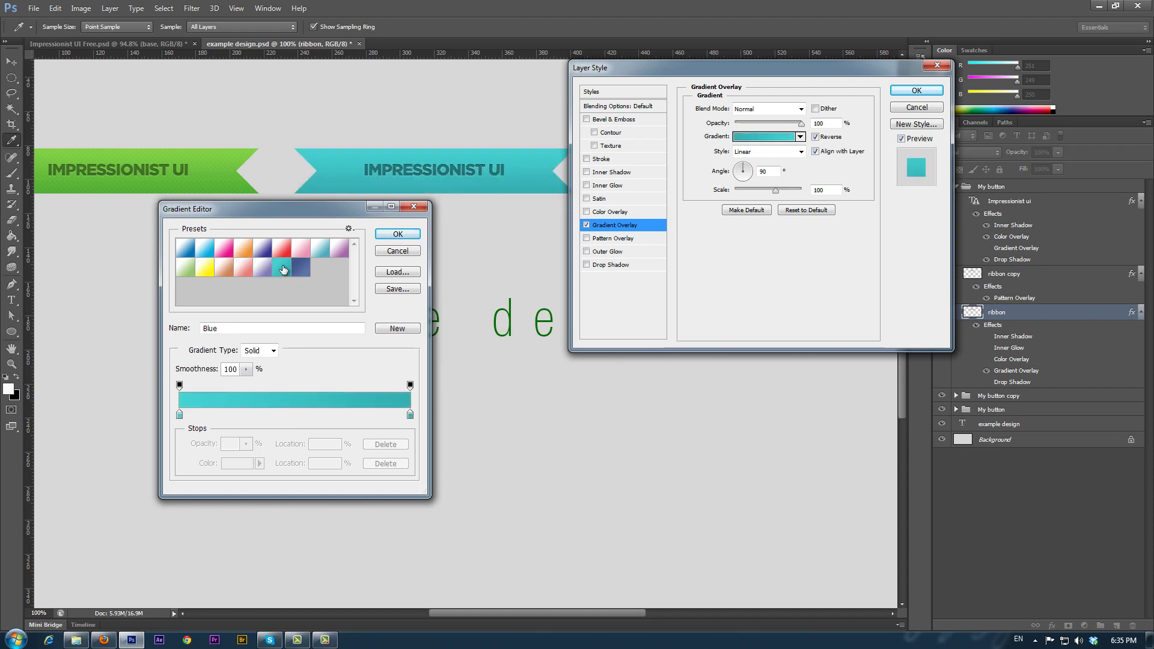
{"action": "left_click_drag", "start_coordinate": [252, 209], "coordinate": [257, 215]}
{"action": "left_click", "coordinate": [184, 422]}
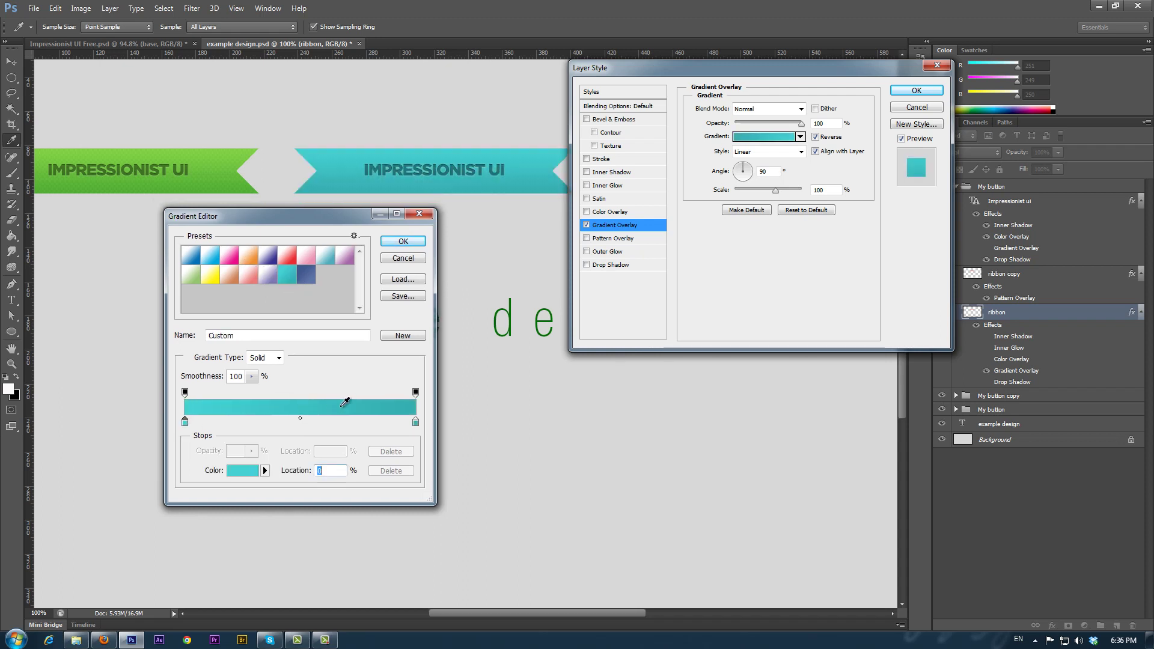
{"action": "left_click", "coordinate": [415, 422]}
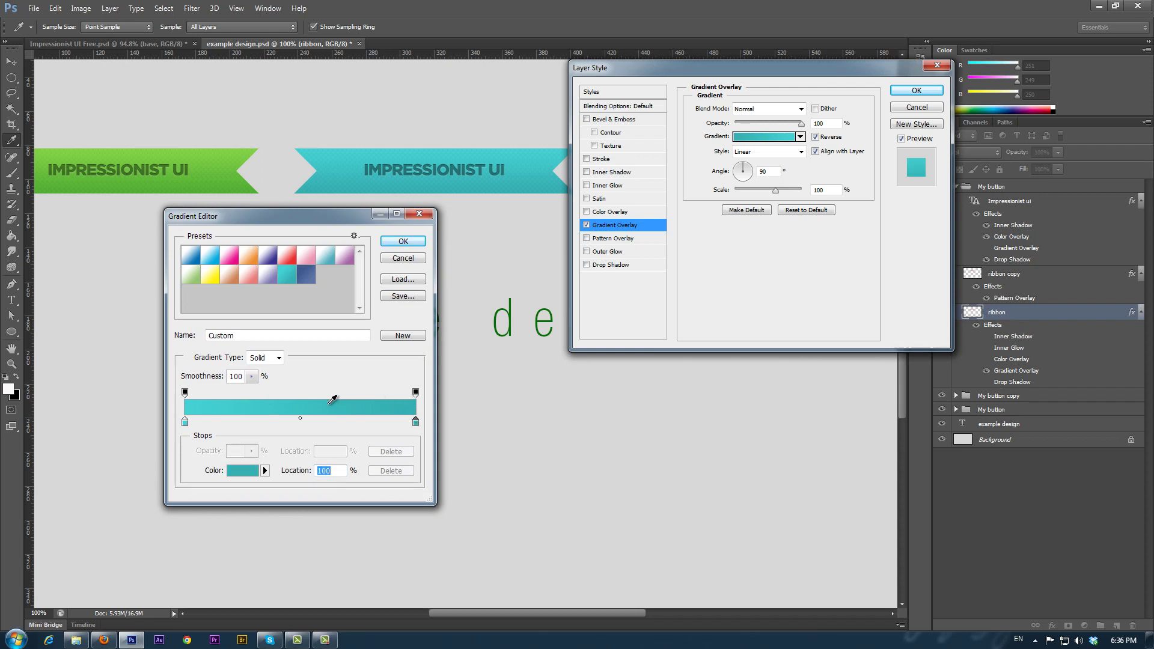
Set the left gradient stop's hue to 0, making it red #d44444
{"action": "double_click", "coordinate": [184, 422]}
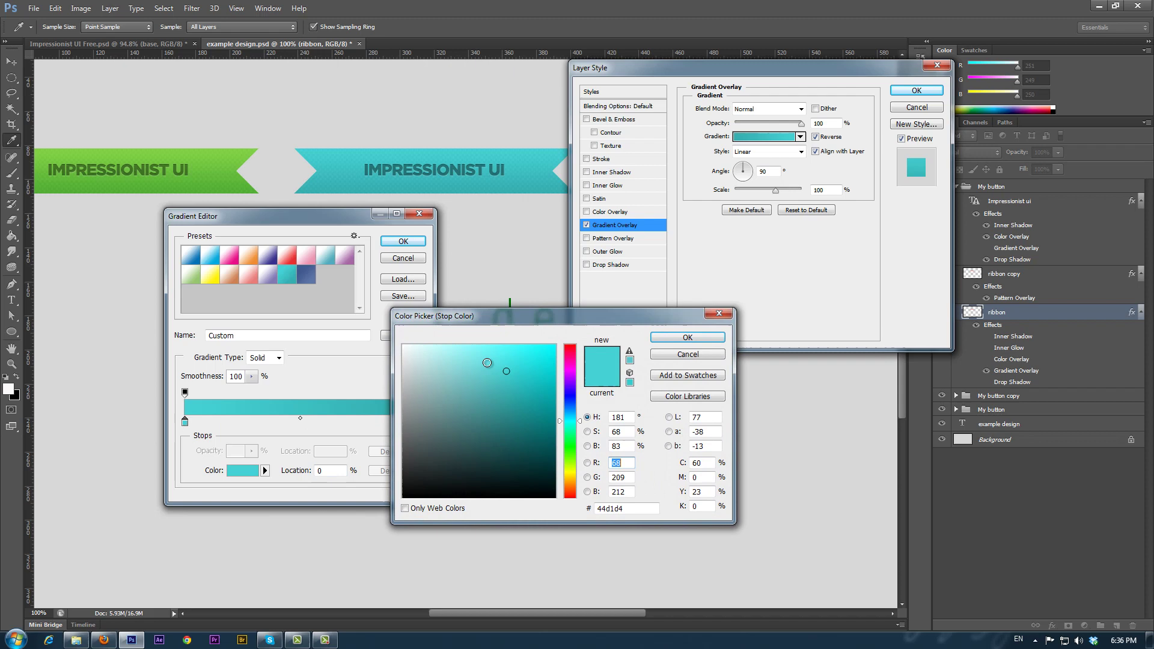
{"action": "left_click_drag", "start_coordinate": [510, 322], "coordinate": [430, 337]}
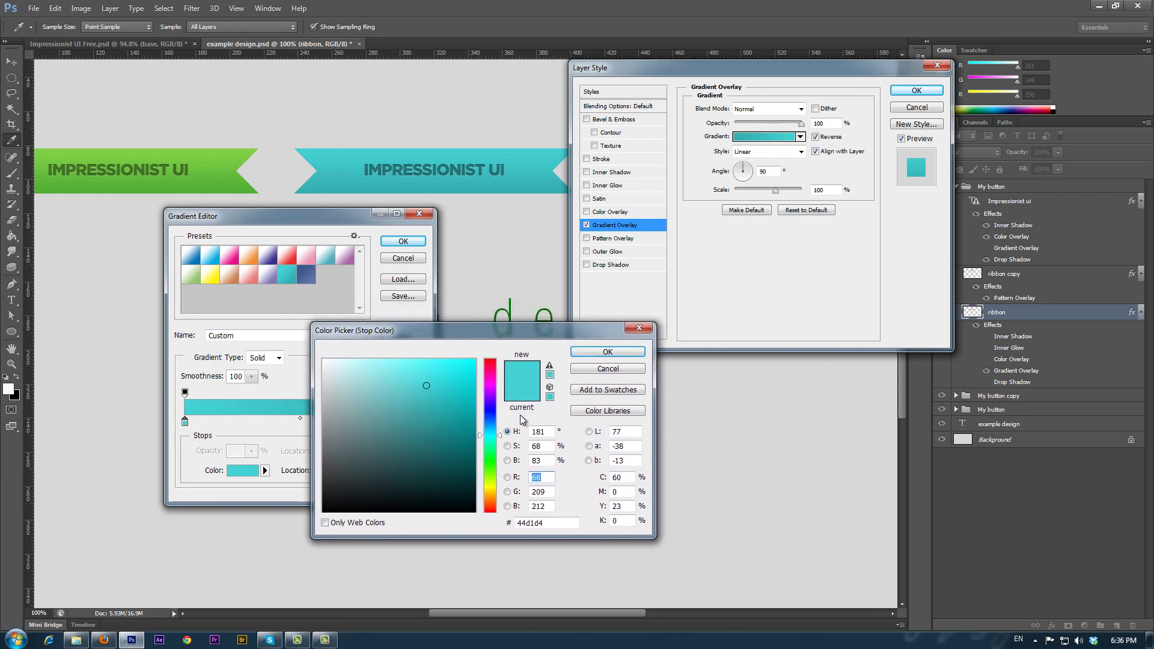
{"action": "left_click", "coordinate": [507, 432]}
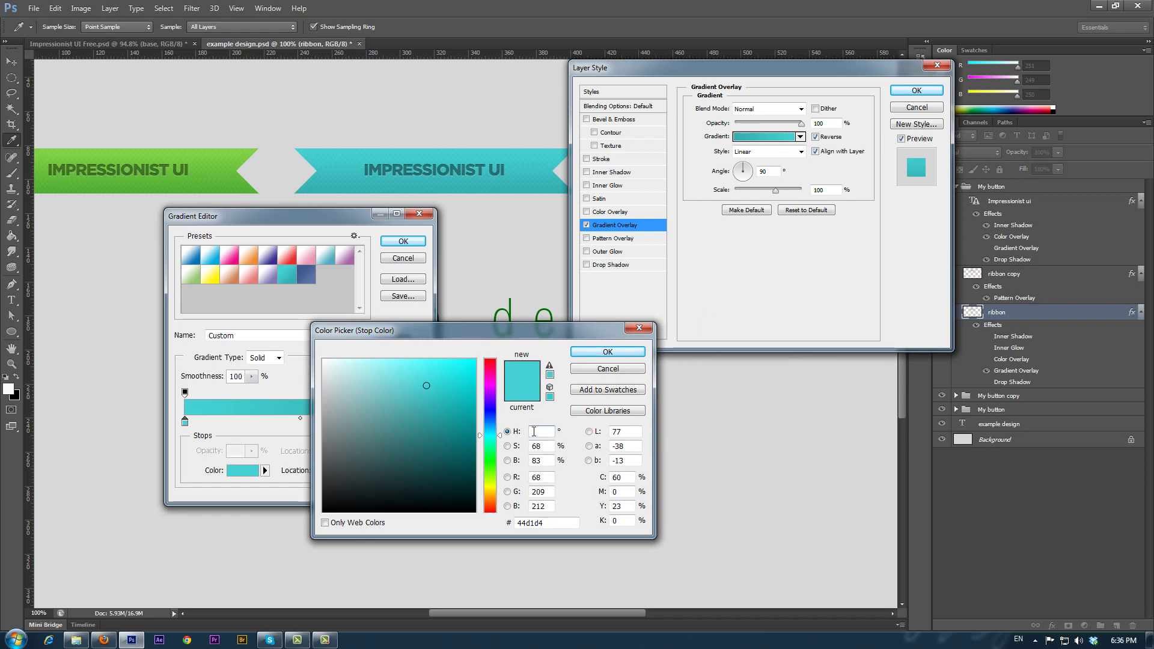
{"action": "double_click", "coordinate": [533, 431]}
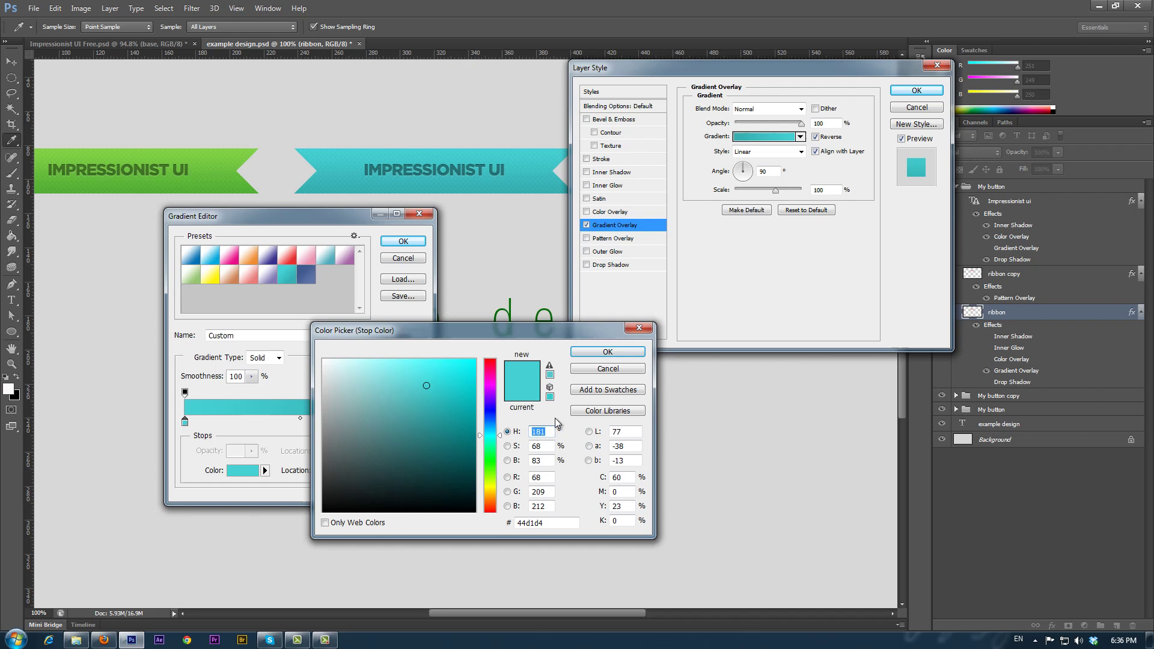
{"action": "type", "text": "0"}
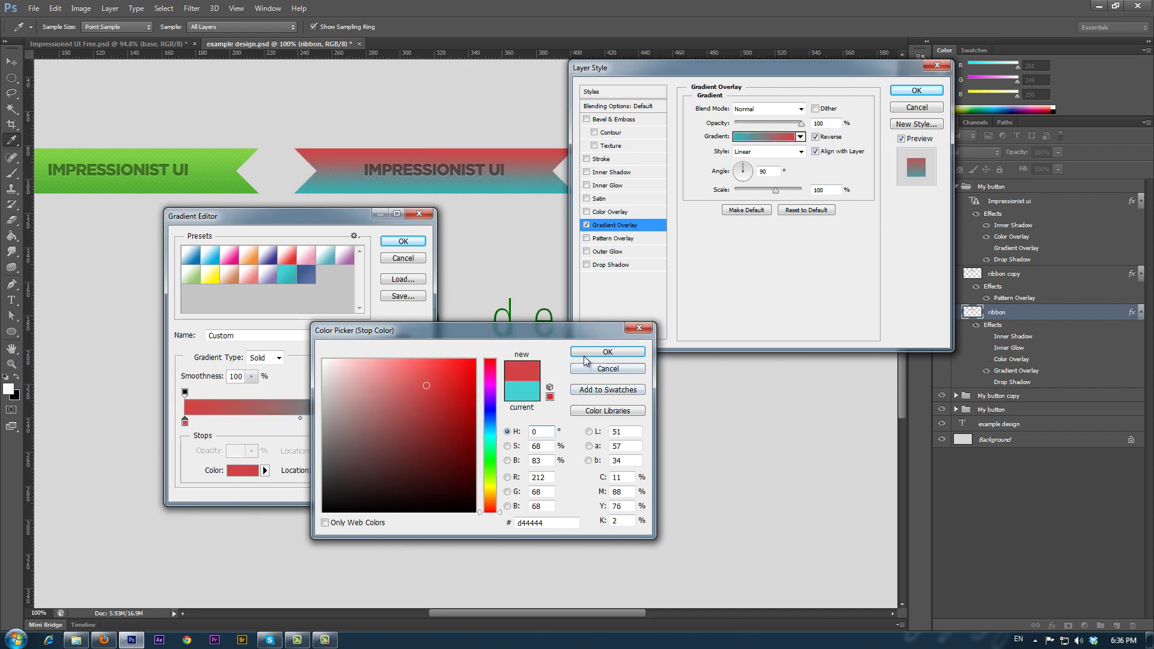
{"action": "left_click", "coordinate": [607, 352]}
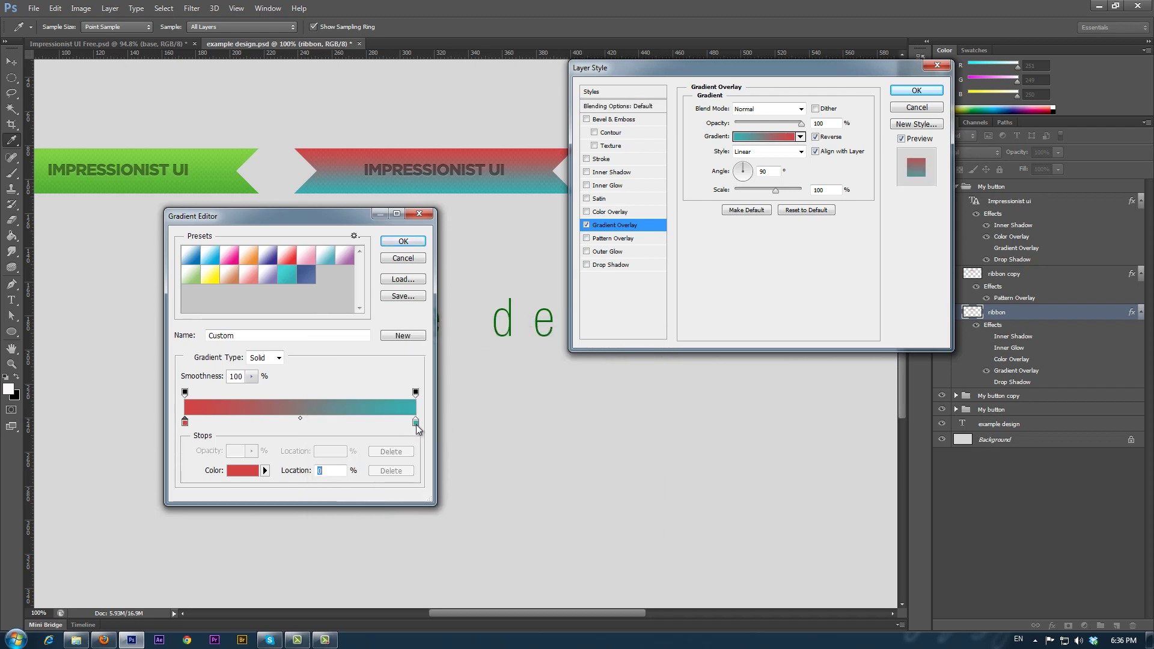
Set the right gradient stop's hue to 0, making it darker red #b03535
{"action": "double_click", "coordinate": [416, 423]}
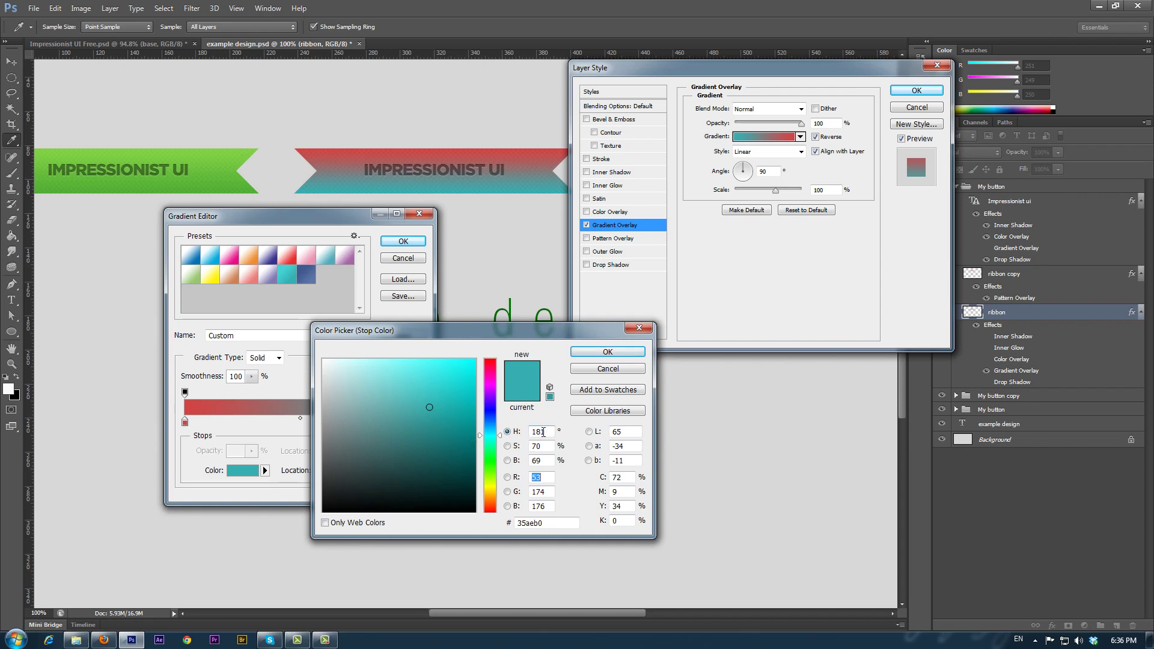
{"action": "left_click_drag", "start_coordinate": [545, 431], "coordinate": [504, 432]}
{"action": "type", "text": "0"}
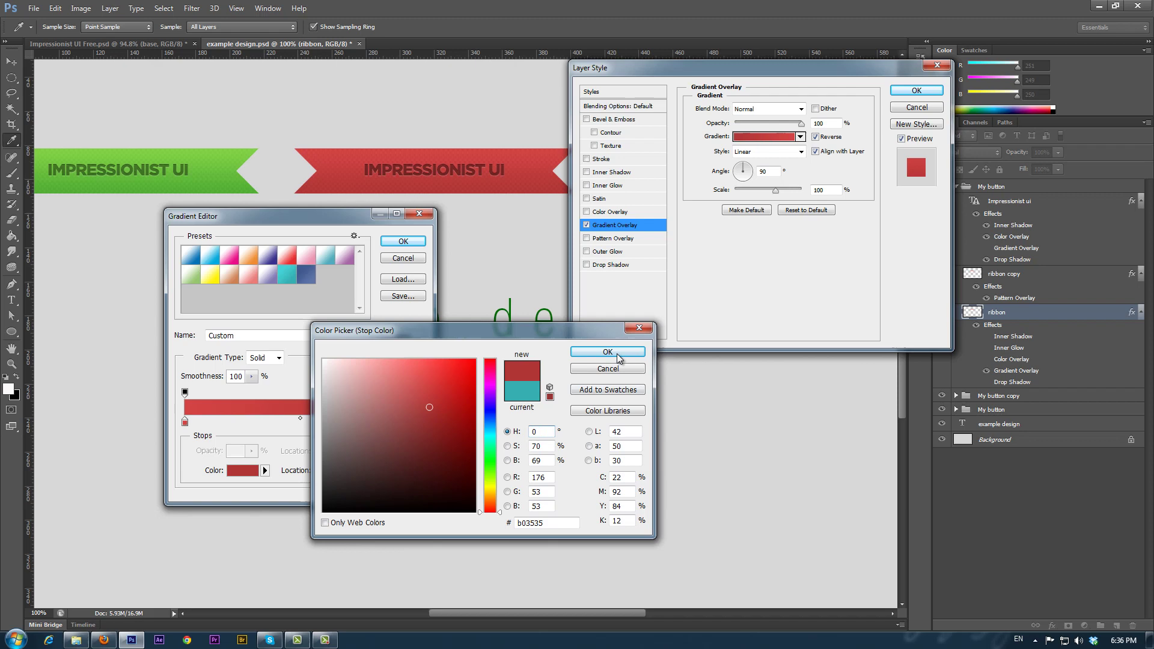
{"action": "left_click", "coordinate": [608, 351]}
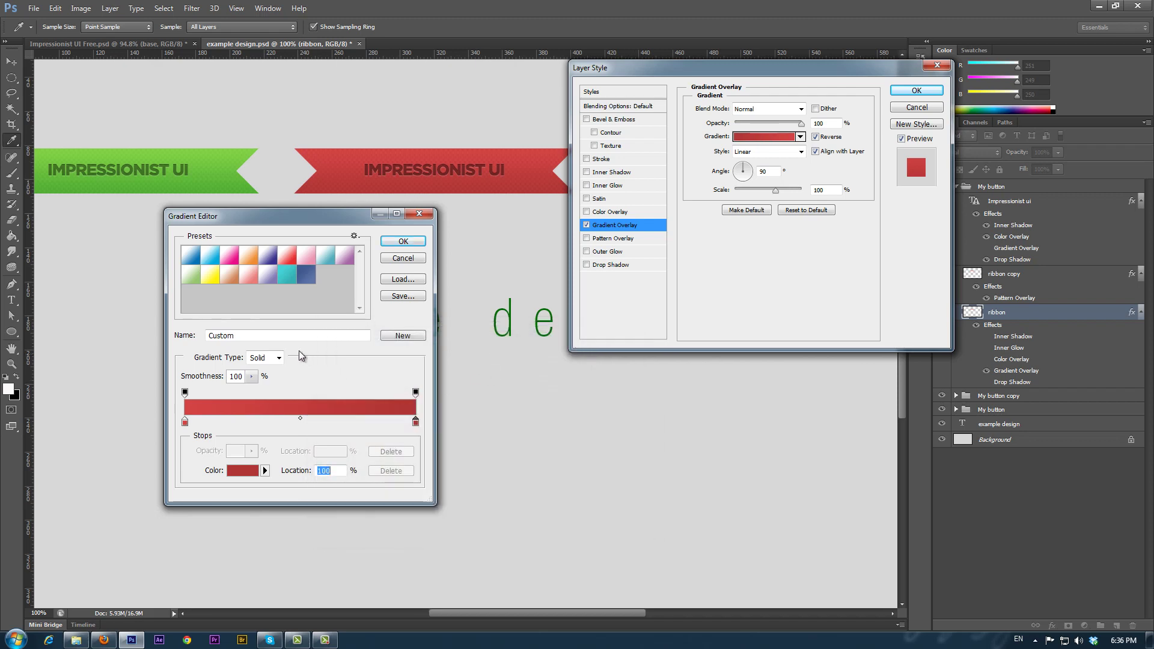
Name the gradient 'Red', add it as a new preset, and close the Gradient Editor
{"action": "left_click_drag", "start_coordinate": [260, 337], "coordinate": [174, 338]}
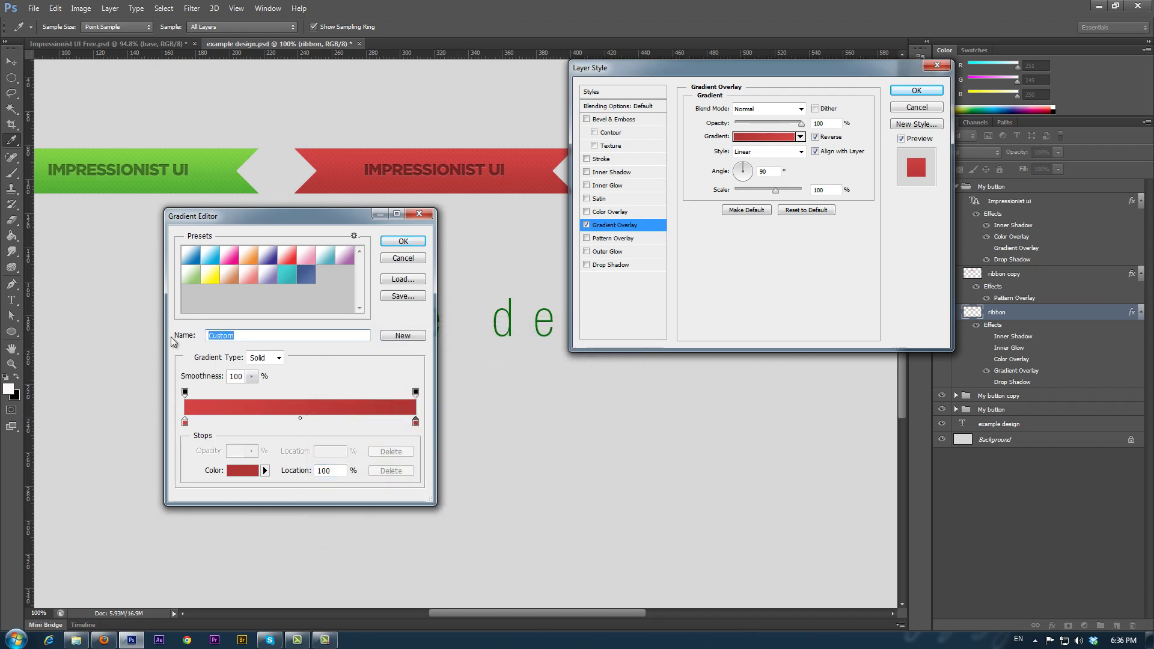
{"action": "type", "text": "Red"}
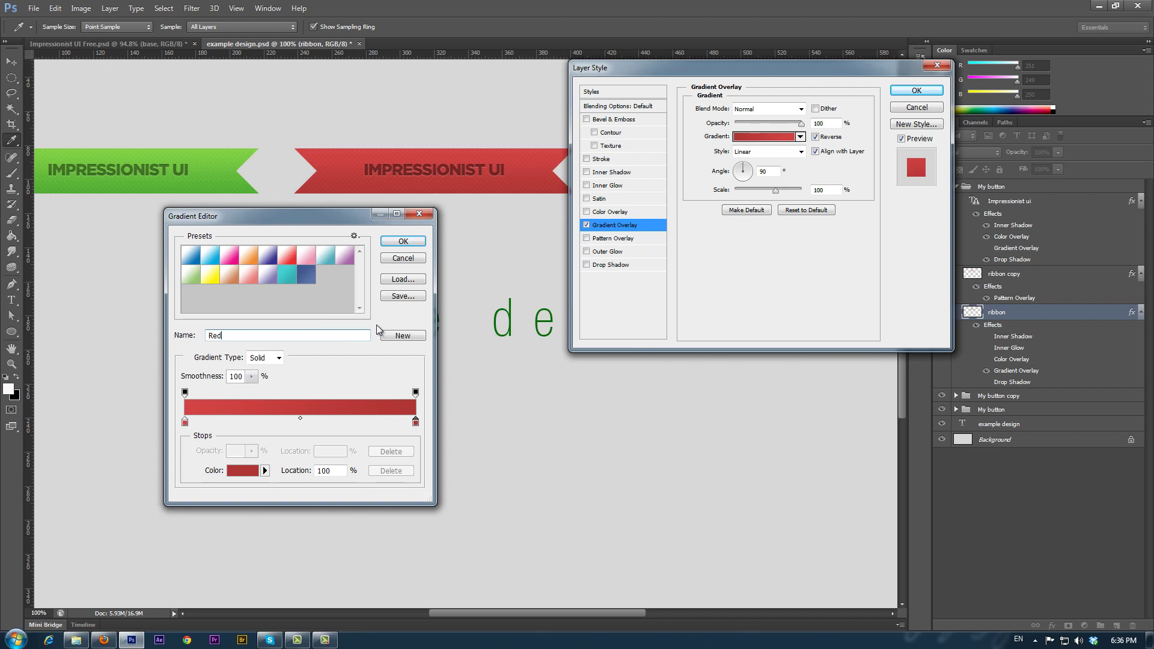
{"action": "left_click", "coordinate": [397, 337]}
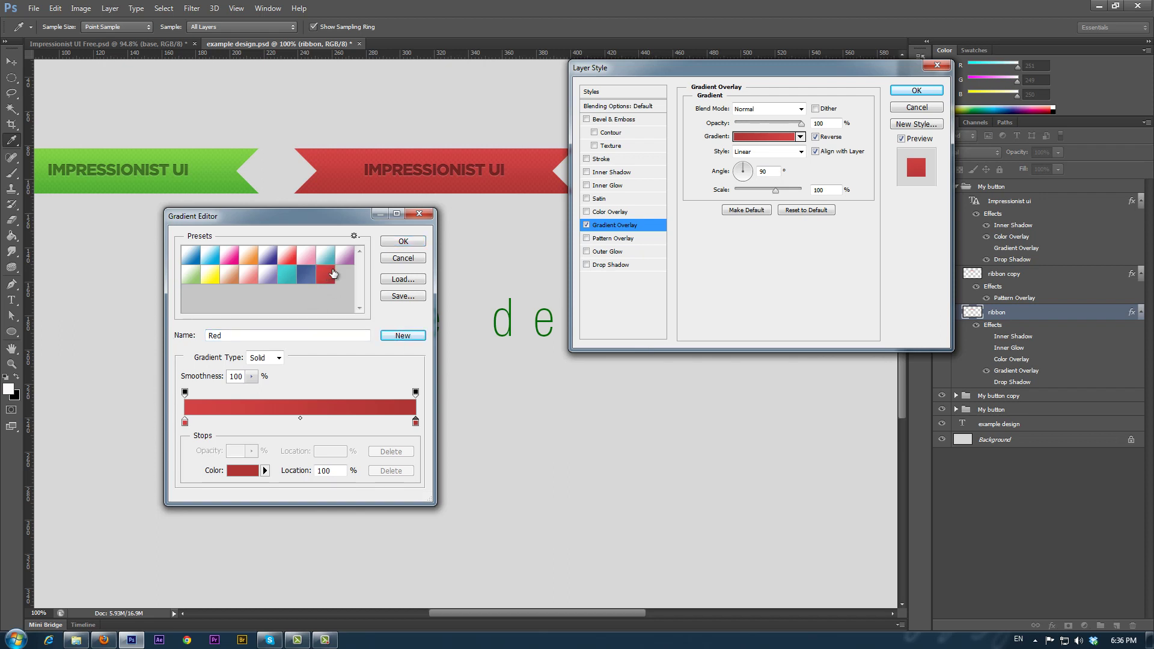
{"action": "left_click", "coordinate": [412, 241]}
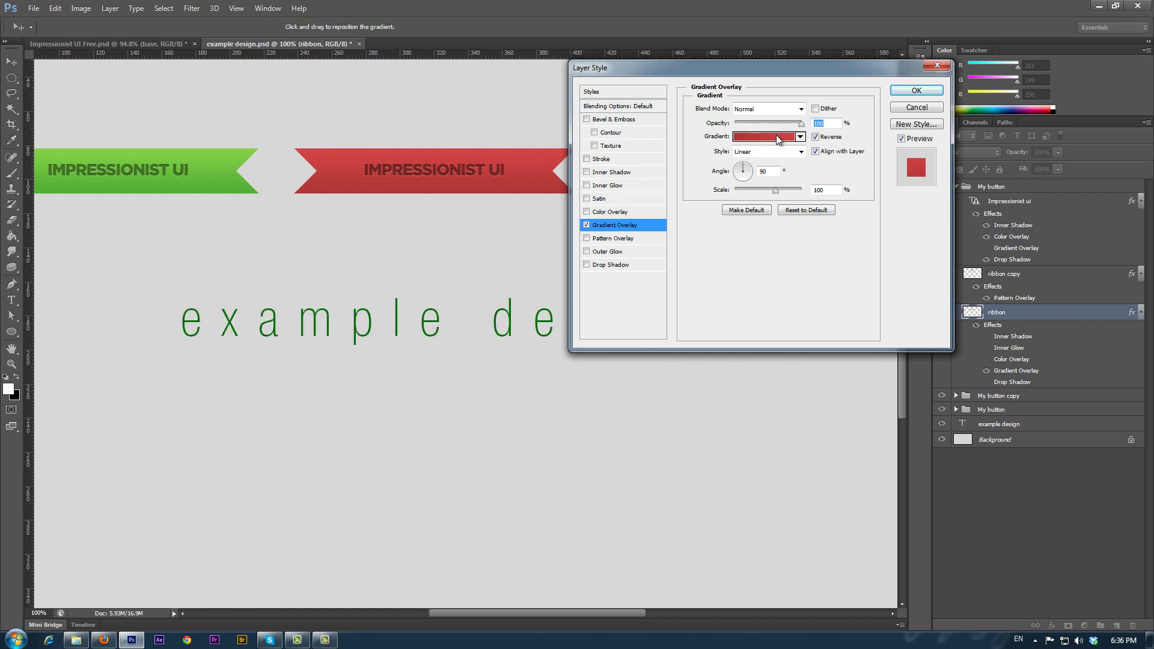
Apply the middle ribbon's style, then give the third ribbon the Red gradient overlay
{"action": "left_click", "coordinate": [899, 94]}
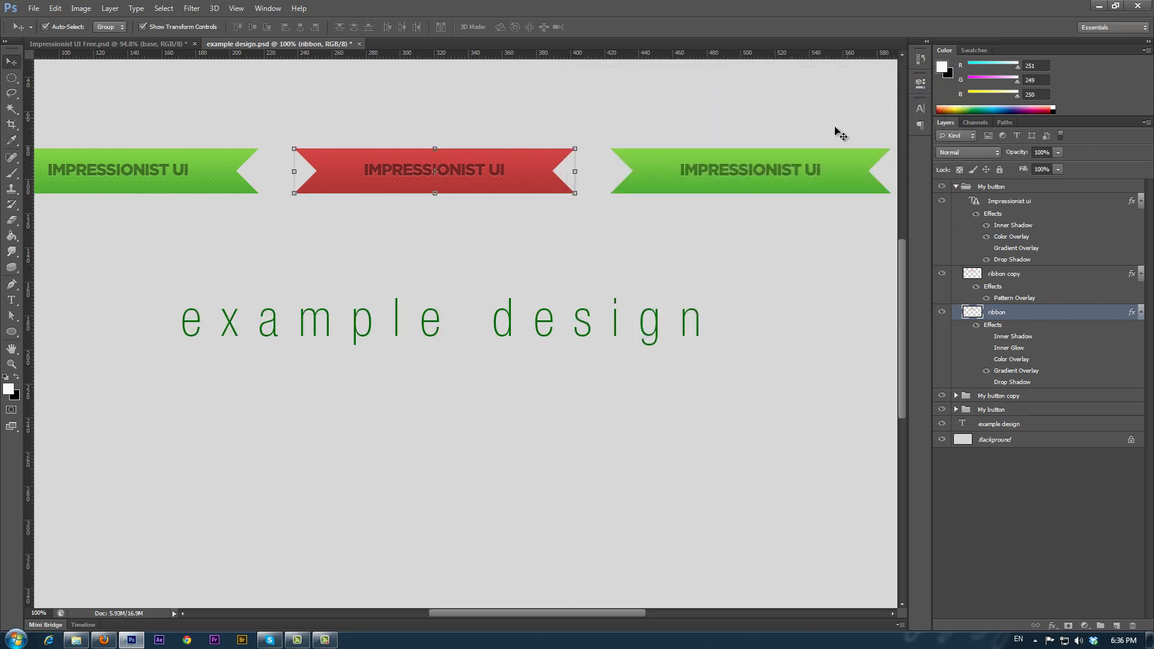
{"action": "left_click", "coordinate": [853, 160]}
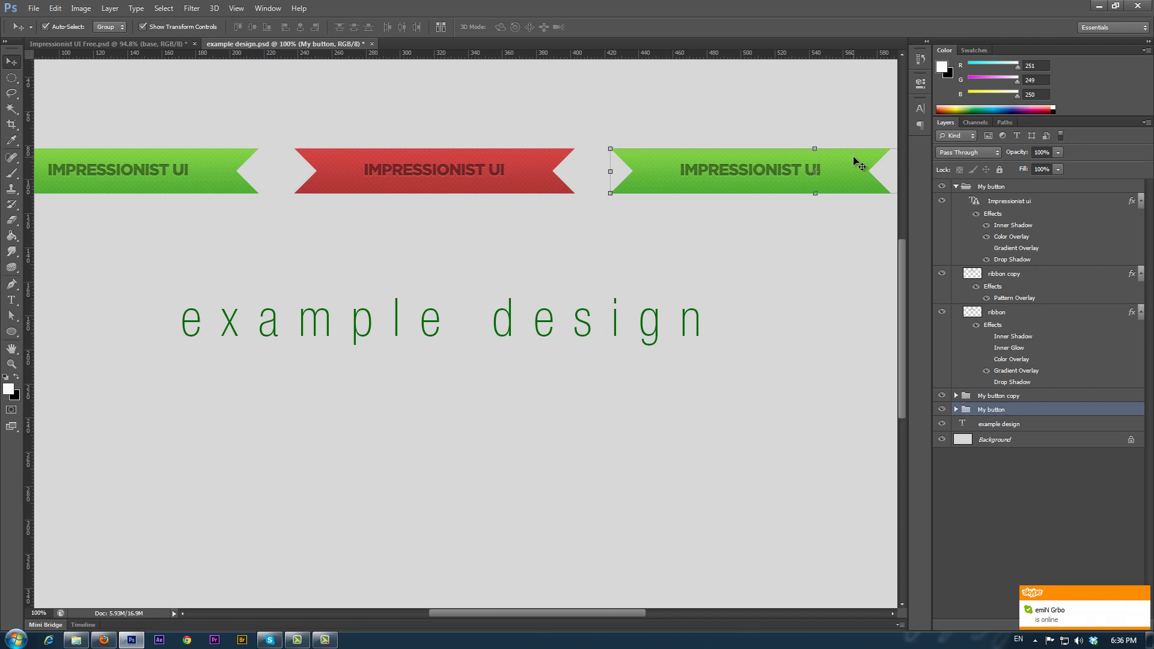
{"action": "left_click", "coordinate": [955, 410]}
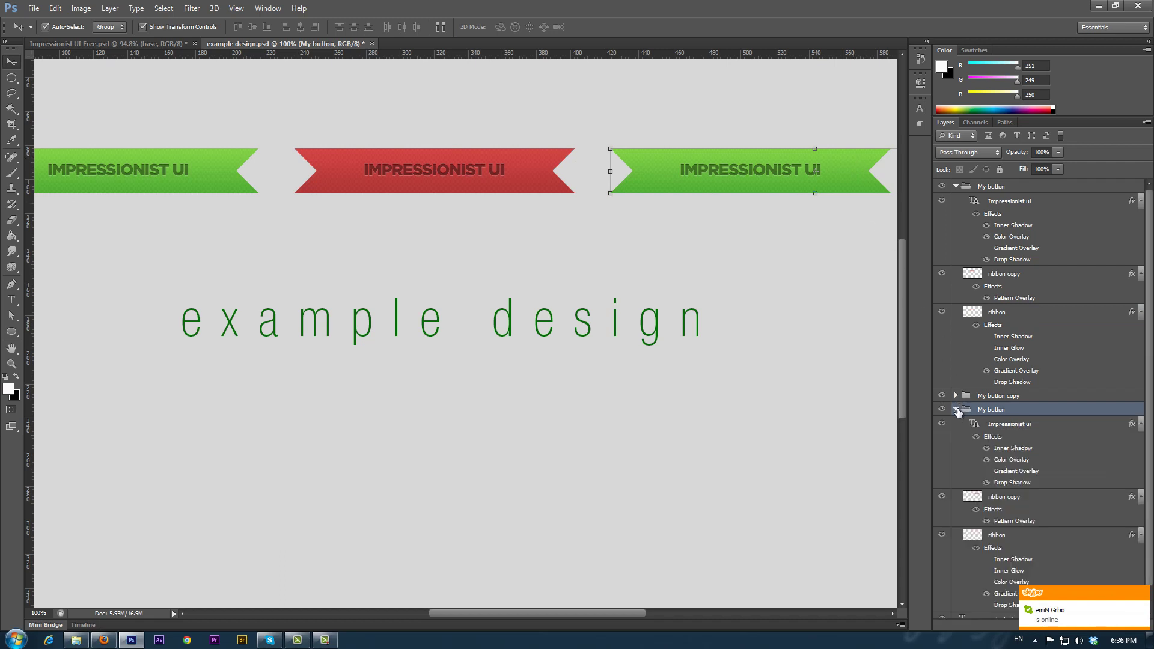
{"action": "right_click", "coordinate": [1028, 534]}
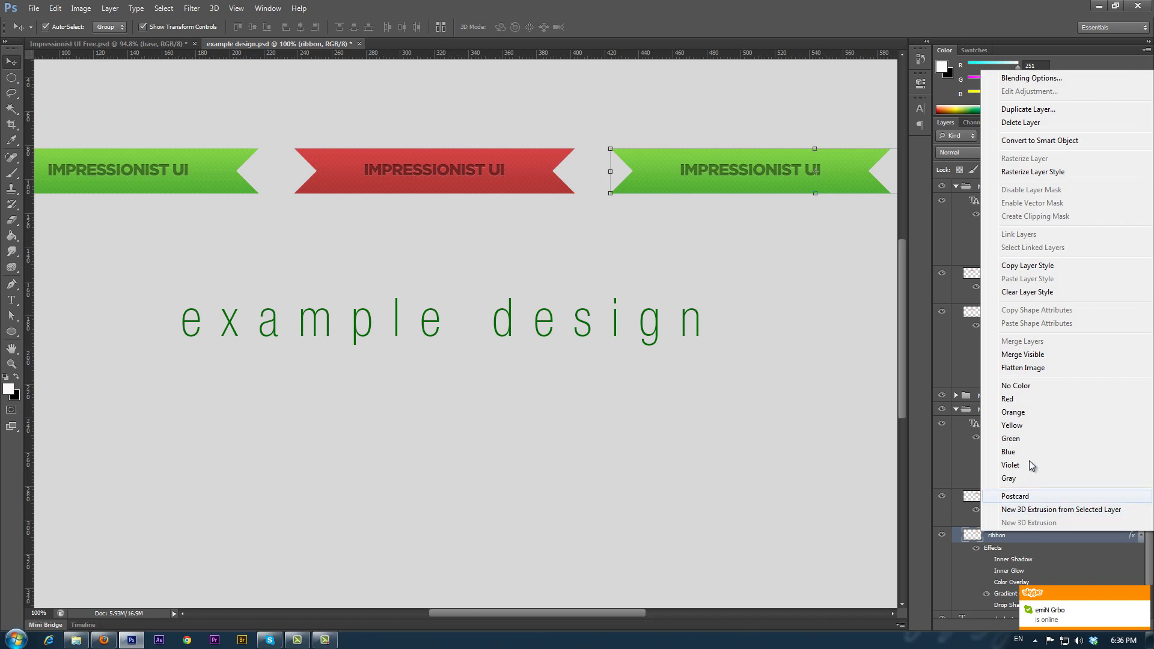
{"action": "left_click", "coordinate": [1031, 78]}
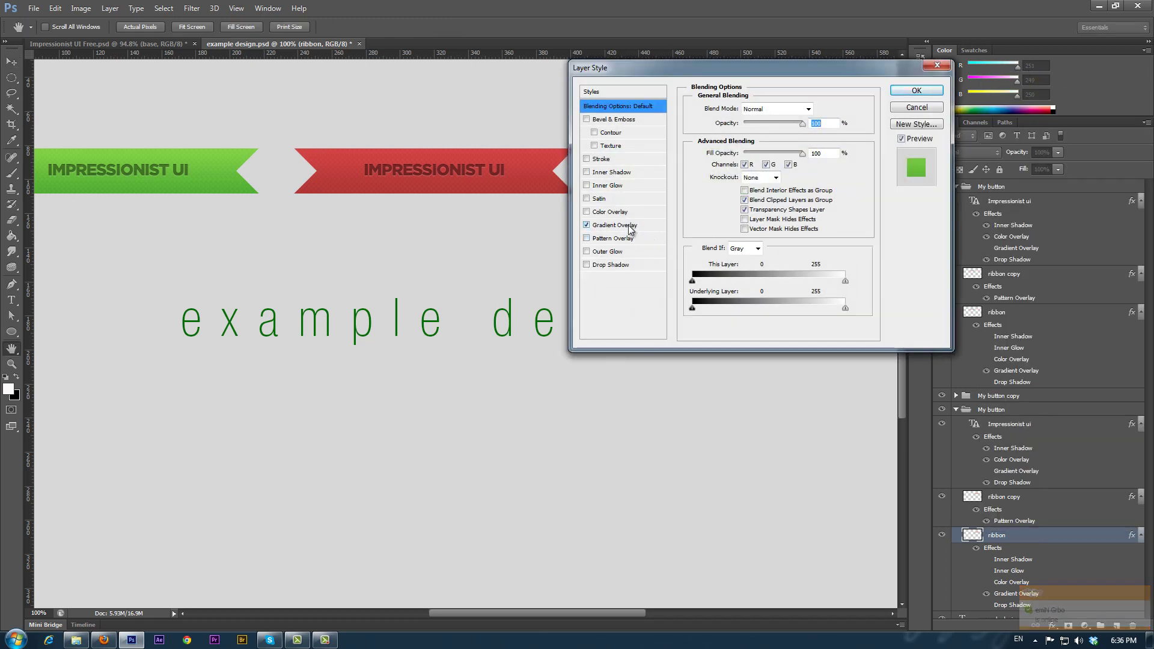
{"action": "left_click", "coordinate": [626, 226]}
{"action": "left_click", "coordinate": [763, 137]}
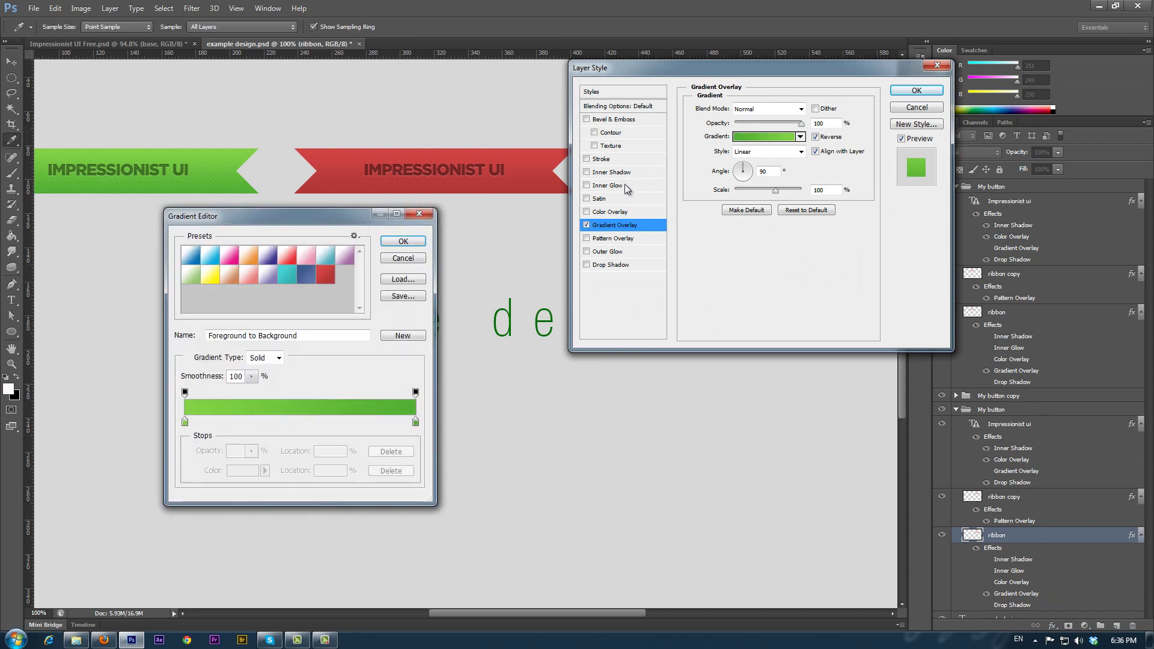
{"action": "left_click", "coordinate": [326, 274]}
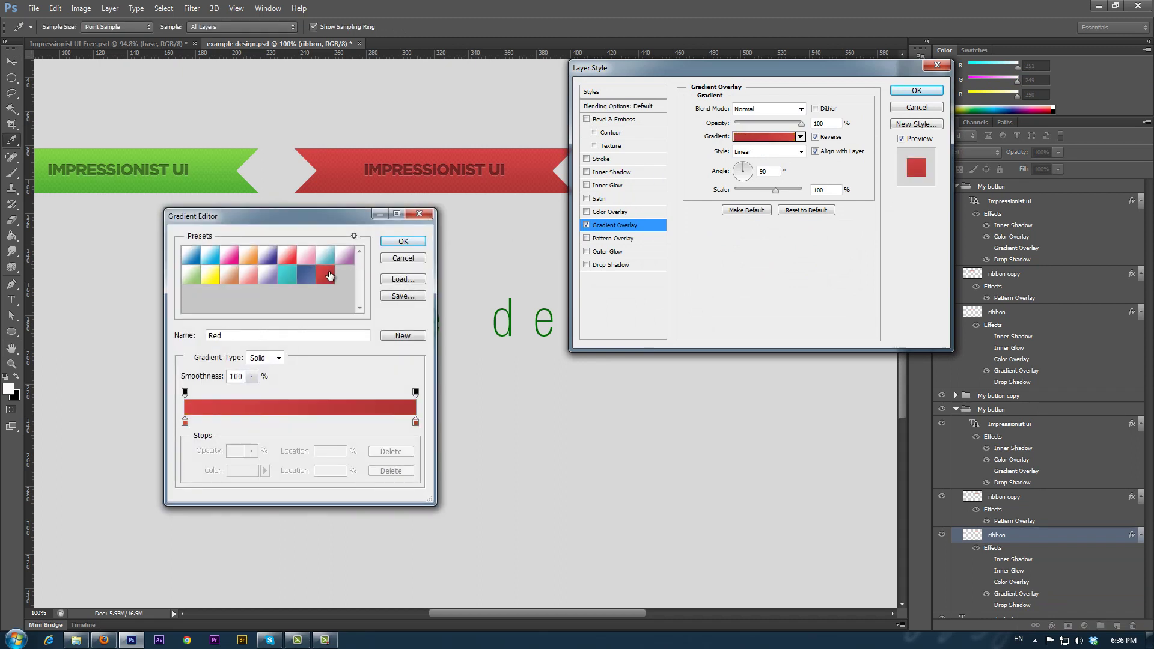
{"action": "left_click", "coordinate": [402, 241]}
{"action": "left_click_drag", "start_coordinate": [689, 79], "coordinate": [438, 243]}
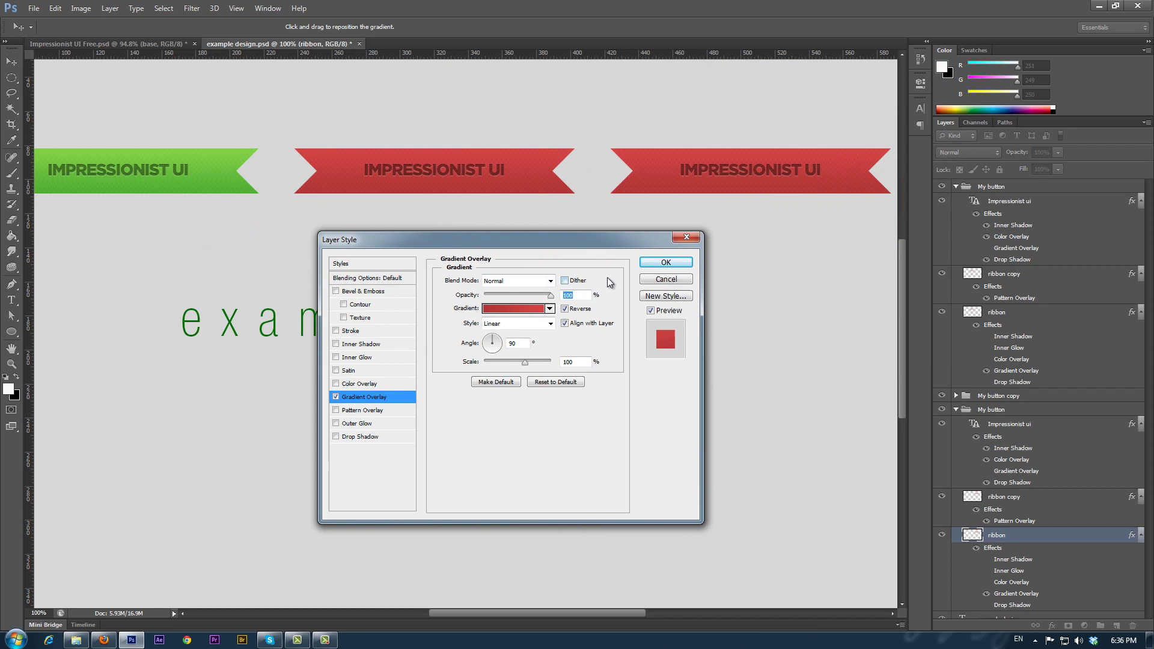
{"action": "left_click", "coordinate": [670, 260]}
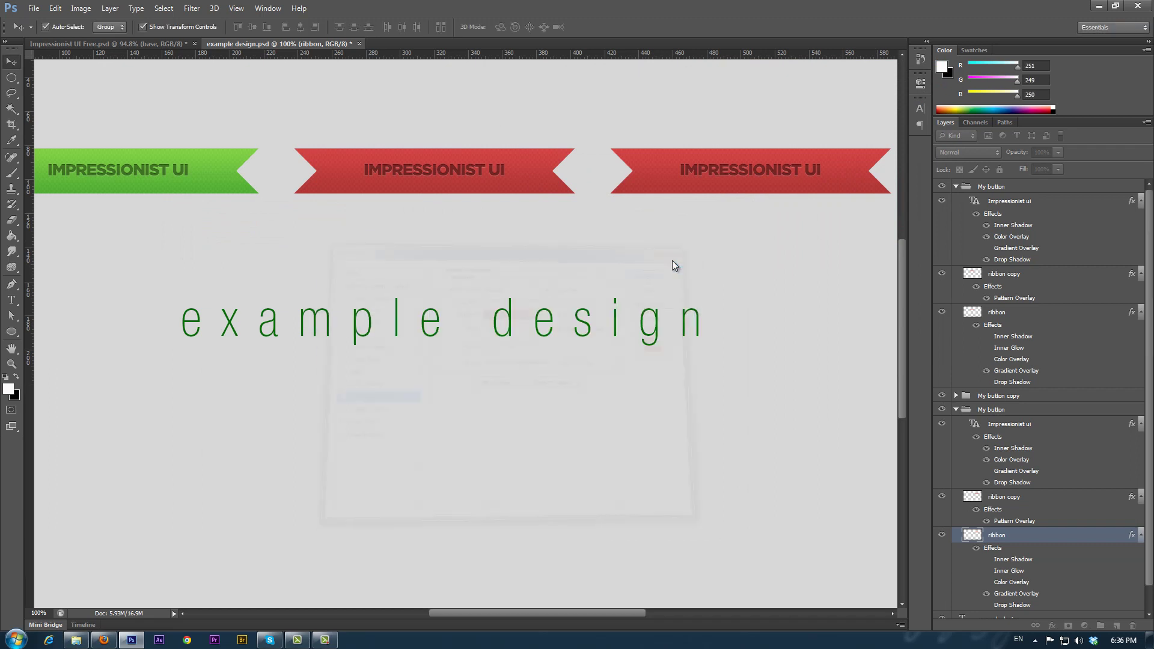
Give the first ribbon in the My button copy group the Red gradient overlay
{"action": "left_click", "coordinate": [233, 185]}
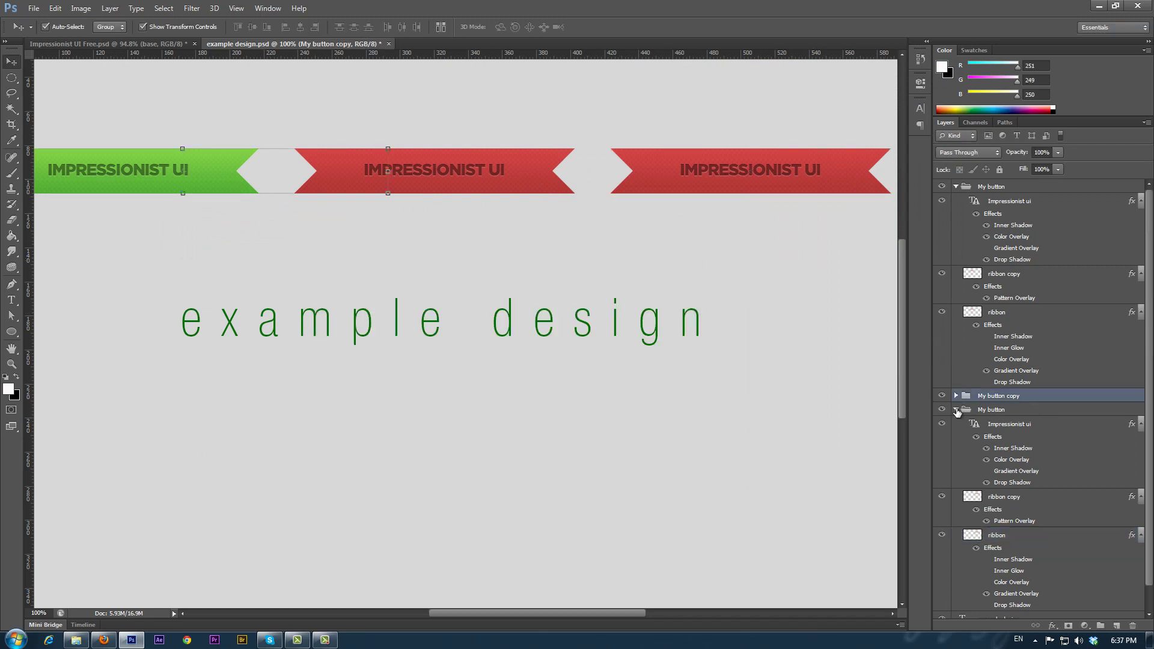
{"action": "left_click", "coordinate": [956, 410]}
{"action": "left_click", "coordinate": [956, 396]}
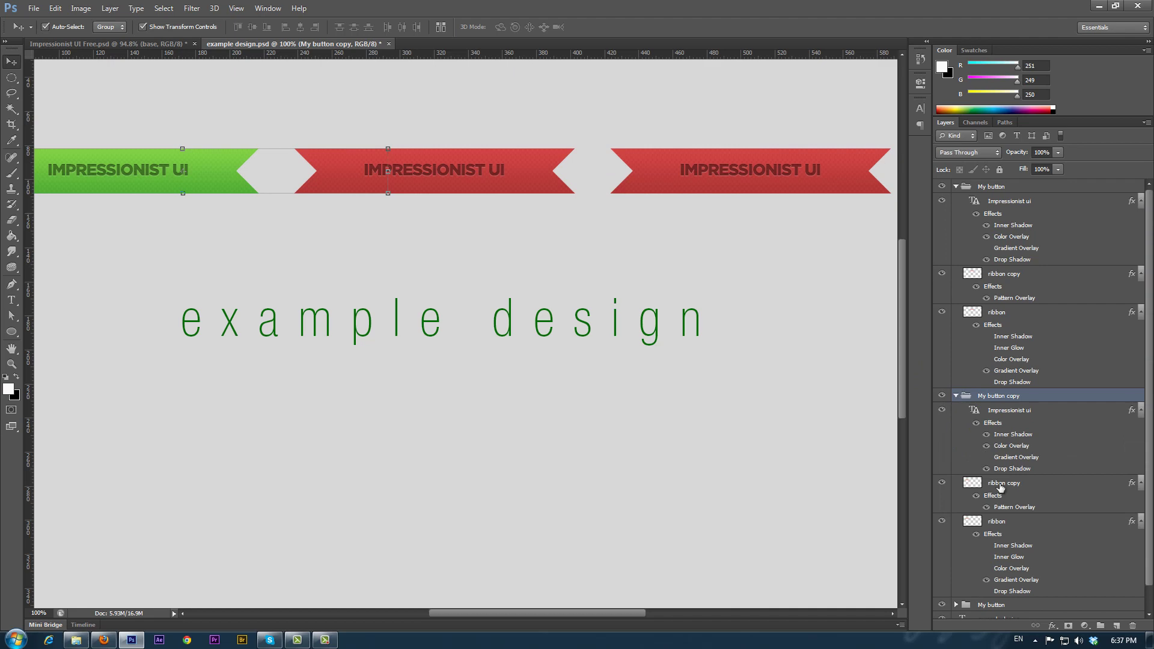
{"action": "double_click", "coordinate": [1024, 521]}
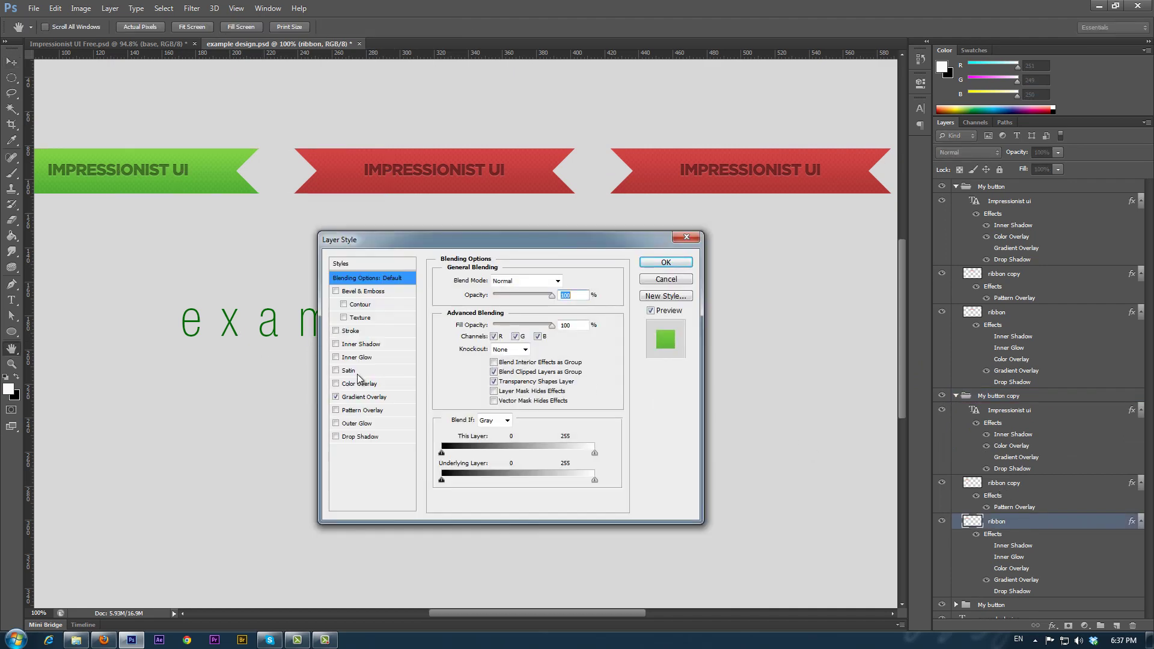
{"action": "left_click", "coordinate": [364, 397]}
{"action": "left_click", "coordinate": [529, 308]}
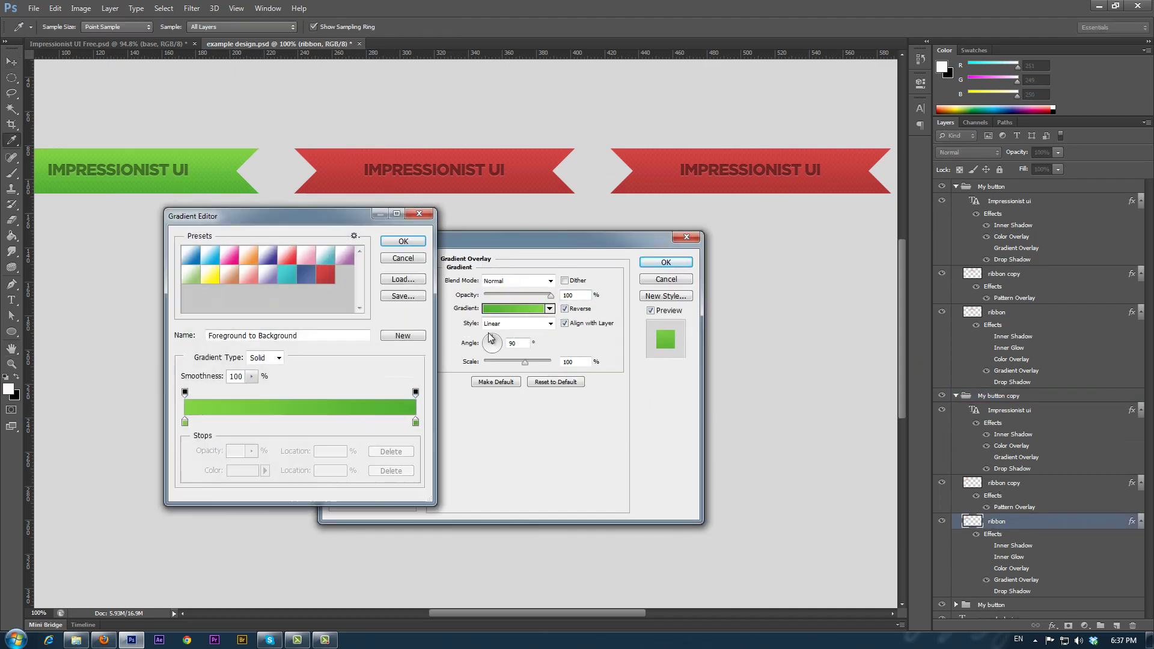
{"action": "left_click", "coordinate": [325, 274]}
{"action": "left_click", "coordinate": [403, 240]}
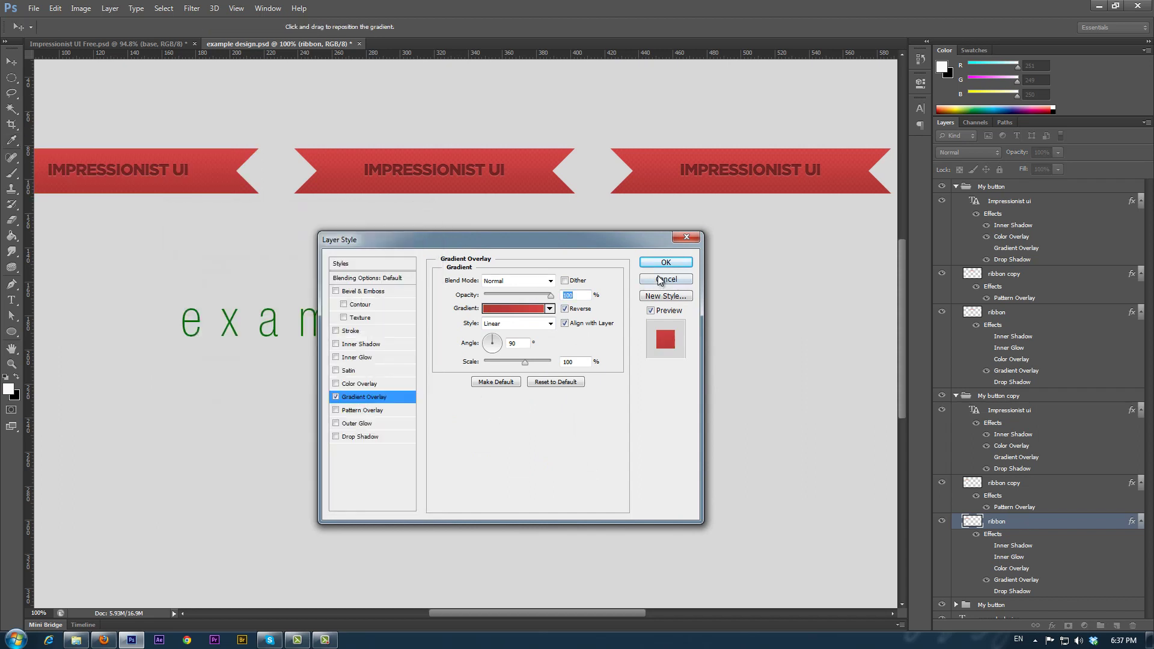
{"action": "left_click", "coordinate": [664, 261]}
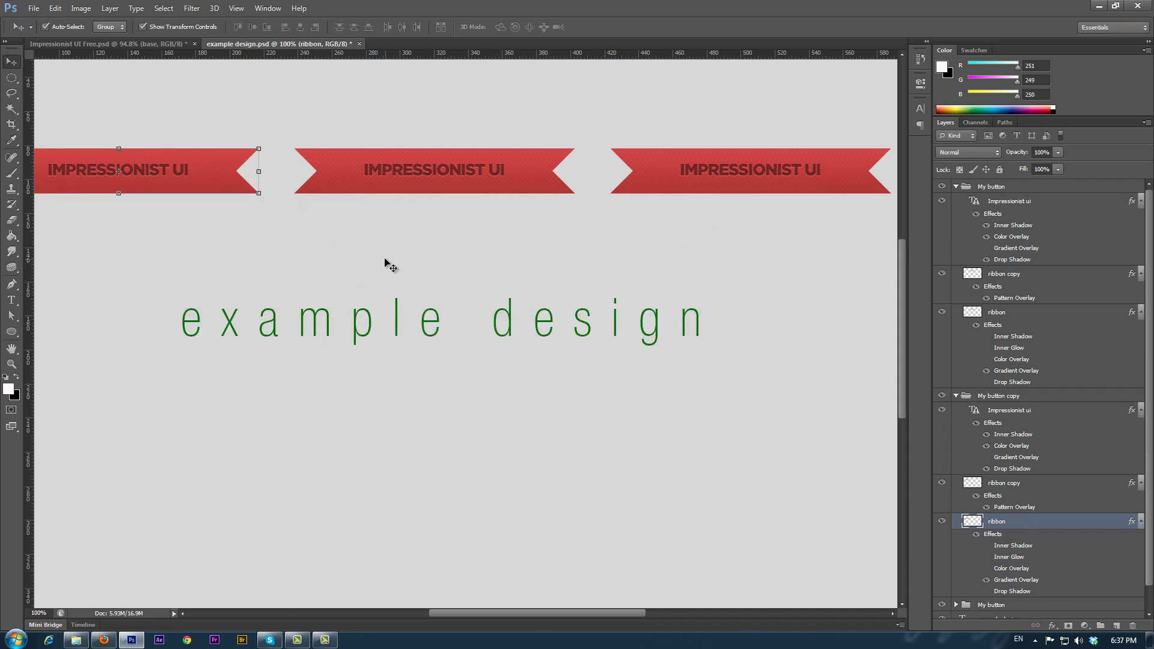
{"action": "scroll", "coordinate": [300, 259], "scroll_direction": "down", "scroll_amount": 3}
Fit the canvas, collapse the button groups, and drag all three ribbons up near the top
{"action": "key", "text": "space"}
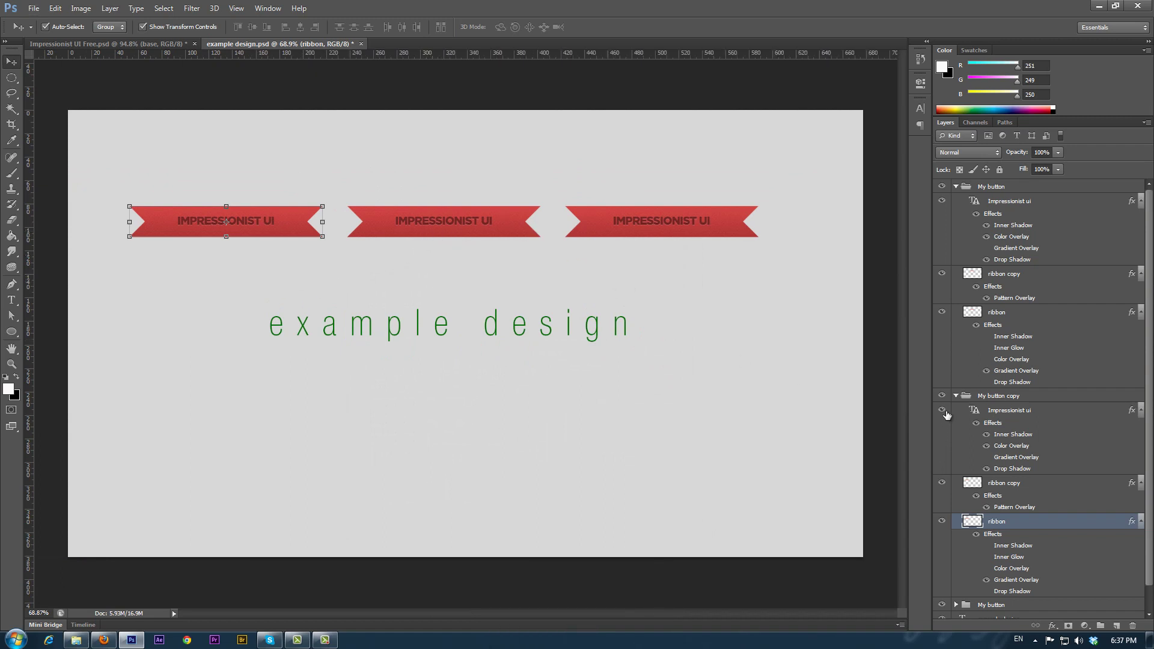
{"action": "left_click", "coordinate": [955, 396]}
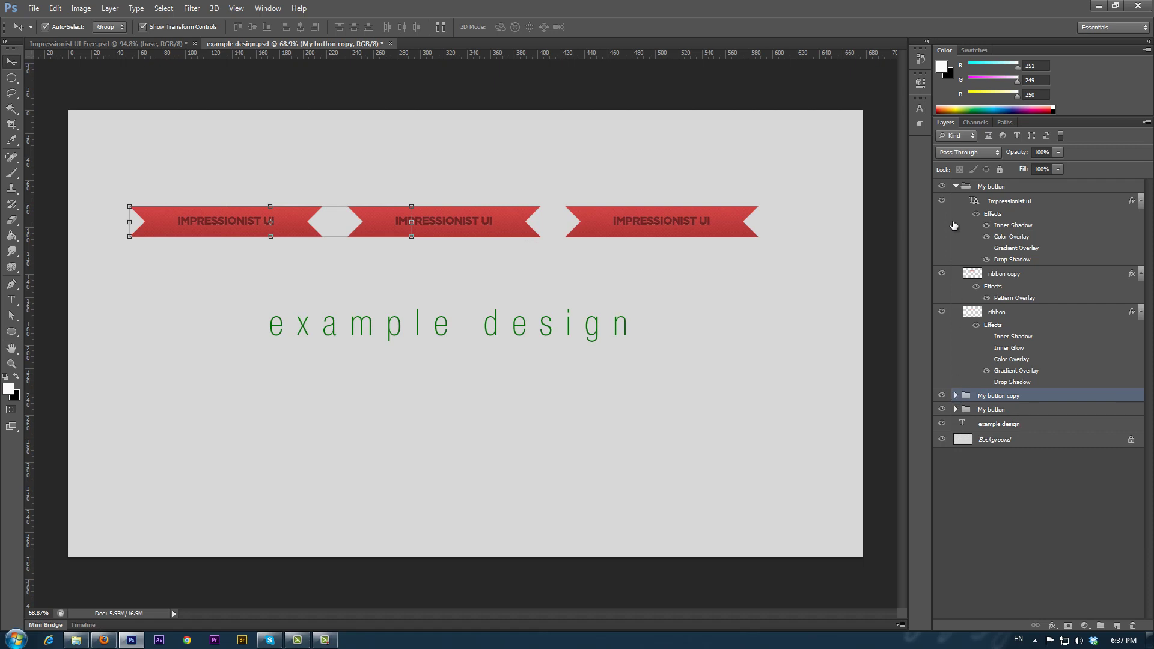
{"action": "left_click", "coordinate": [955, 186]}
{"action": "left_click_drag", "start_coordinate": [806, 168], "coordinate": [298, 156]}
{"action": "left_click", "coordinate": [385, 248]}
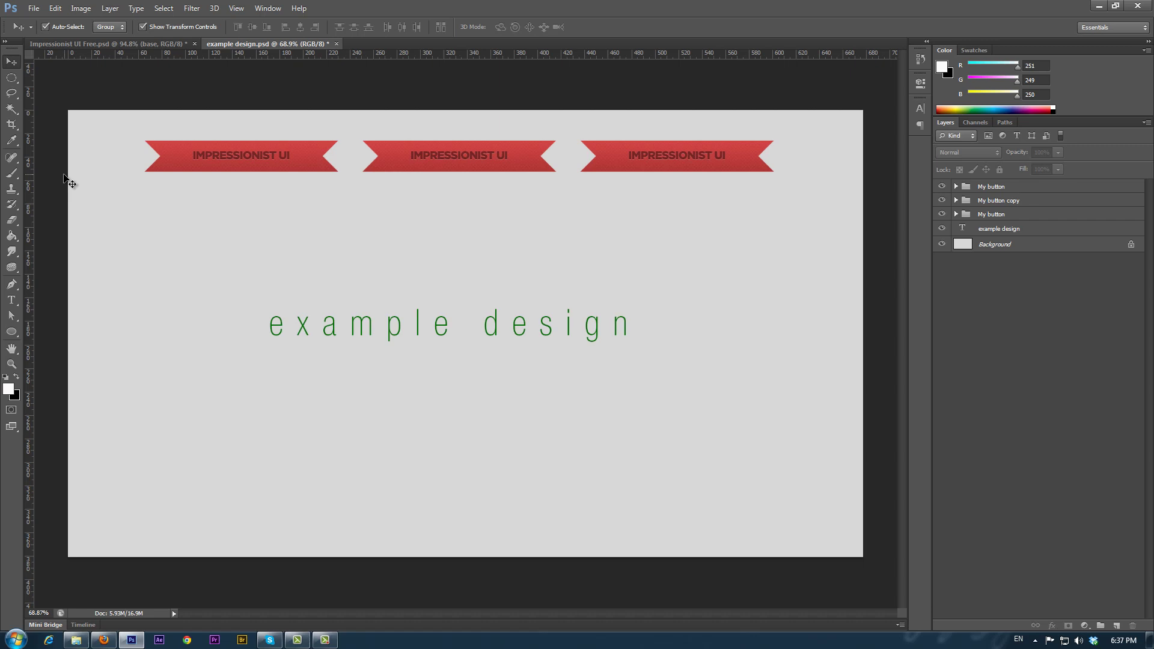
Replace the first ribbon's IMPRESSIONIST UI label with HOME
{"action": "left_click", "coordinate": [10, 300]}
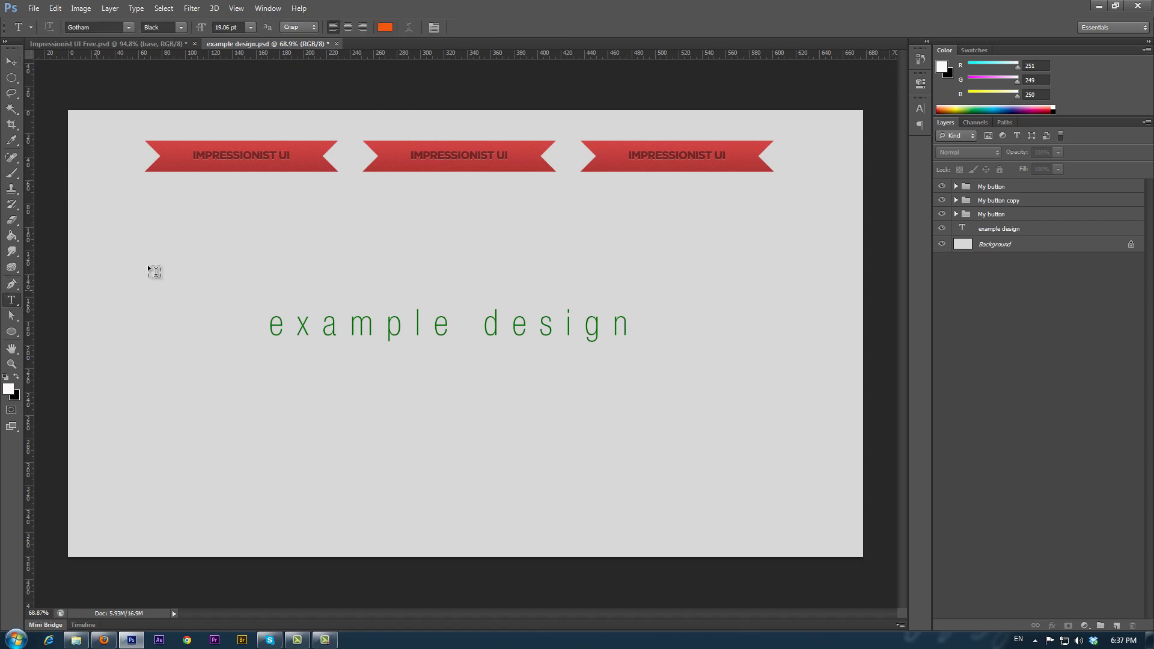
{"action": "left_click", "coordinate": [200, 152]}
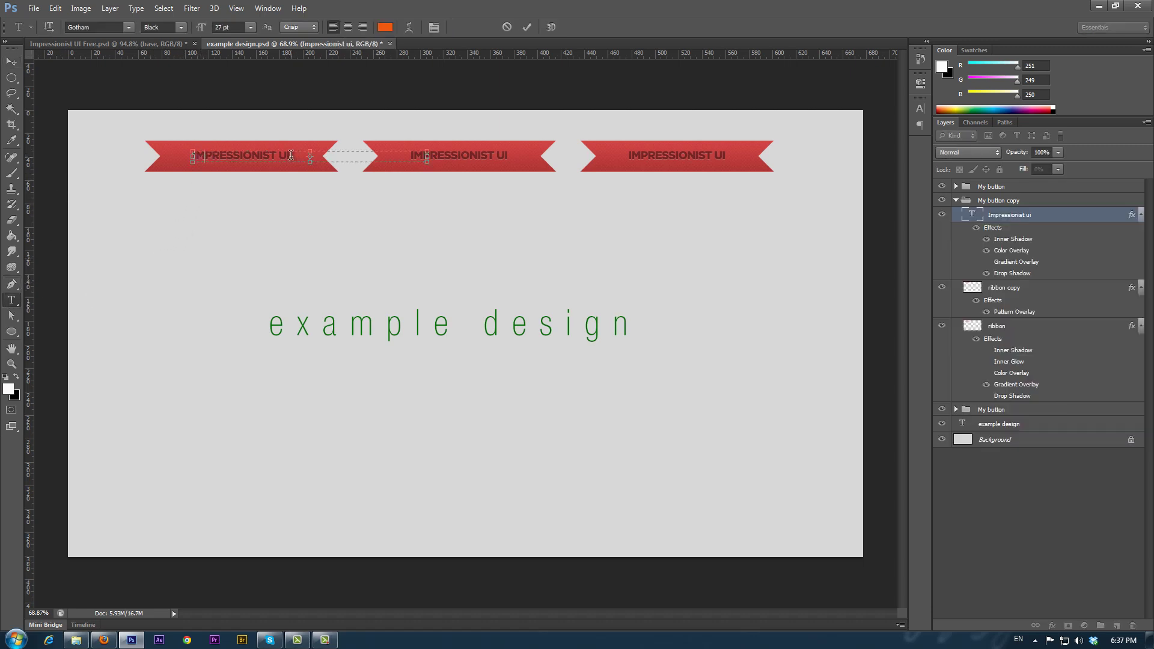
{"action": "left_click_drag", "start_coordinate": [291, 155], "coordinate": [185, 157]}
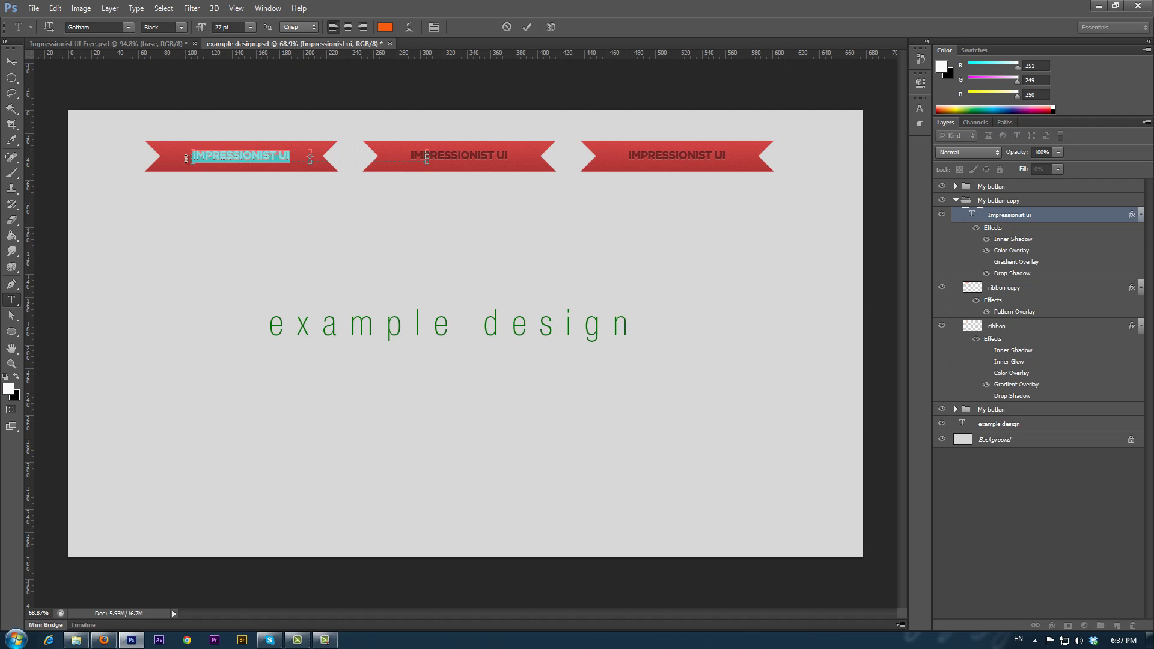
{"action": "key", "text": "BackSpace"}
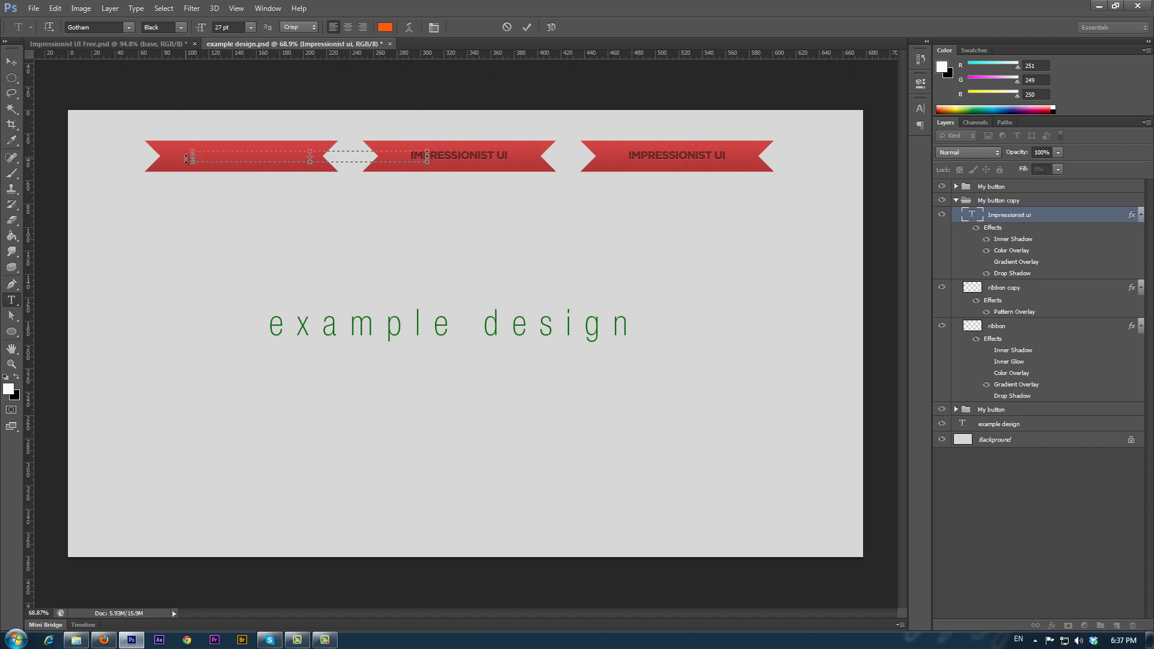
{"action": "type", "text": "HOME"}
{"action": "left_click", "coordinate": [526, 27]}
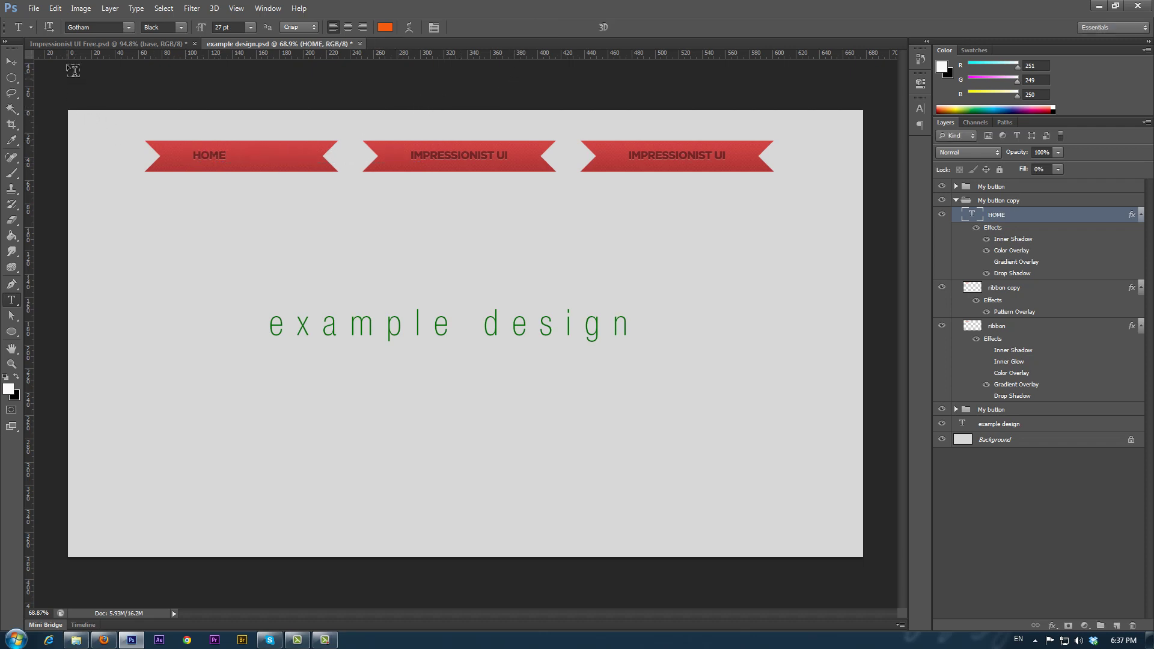
Set Auto-Select to Layer and move the HOME text to the centre of its ribbon
{"action": "left_click", "coordinate": [11, 61]}
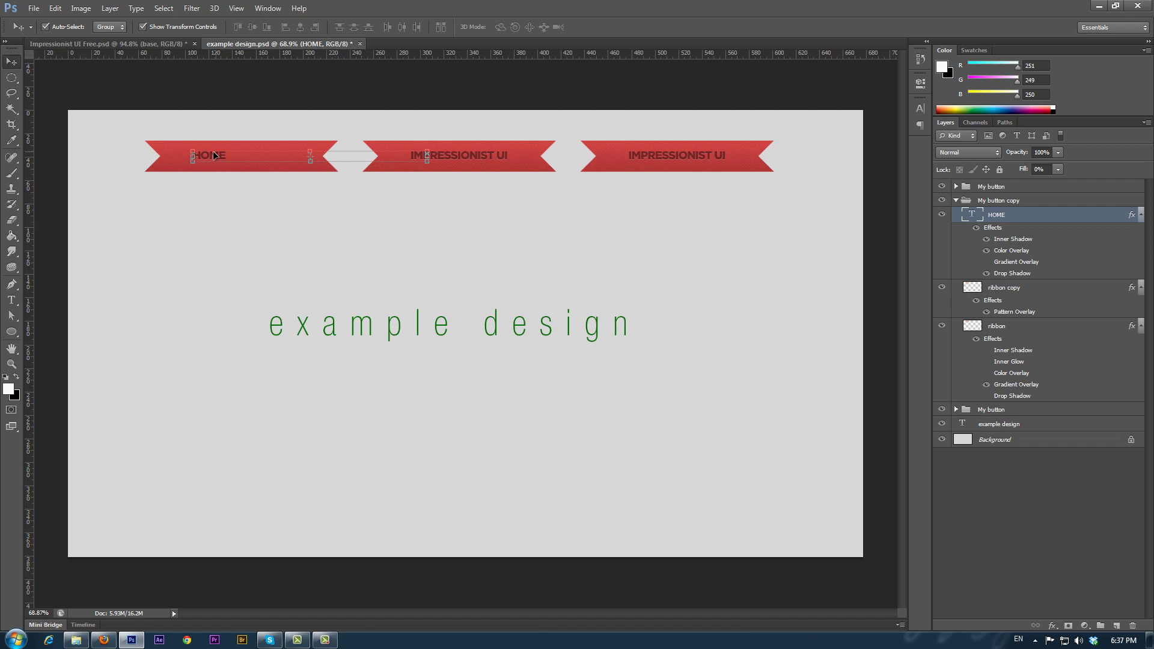
{"action": "mouse_move", "coordinate": [214, 156]}
{"action": "left_mouse_down"}
{"action": "mouse_move", "coordinate": [224, 157]}
{"action": "mouse_move", "coordinate": [208, 156]}
{"action": "left_mouse_up"}
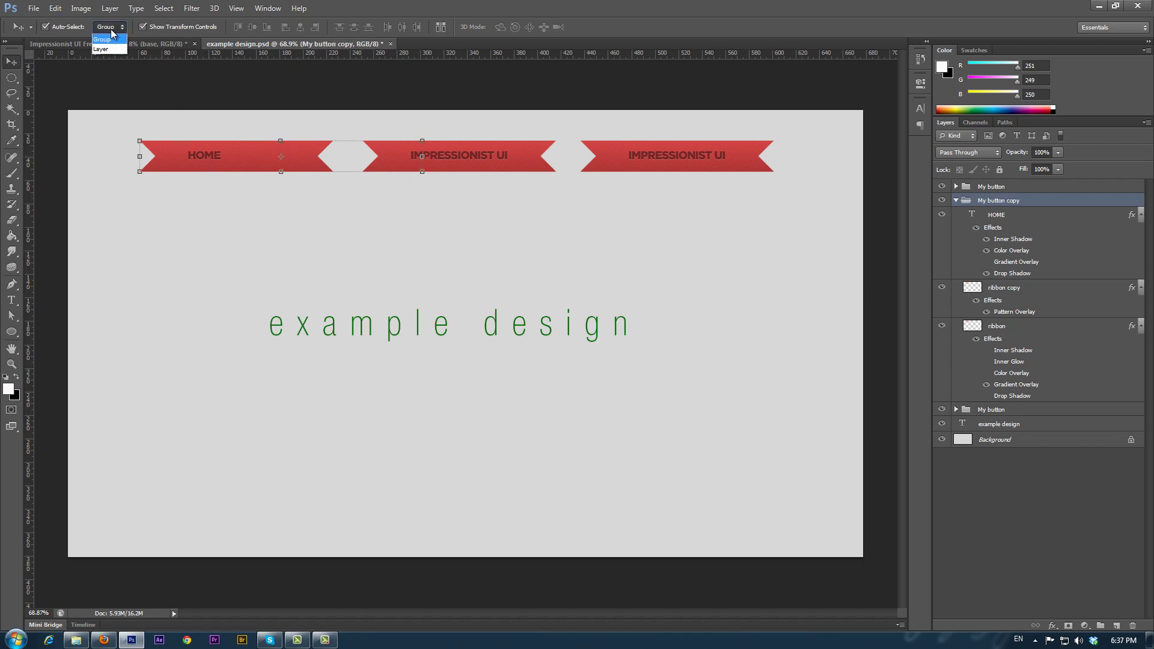
{"action": "left_click", "coordinate": [109, 50]}
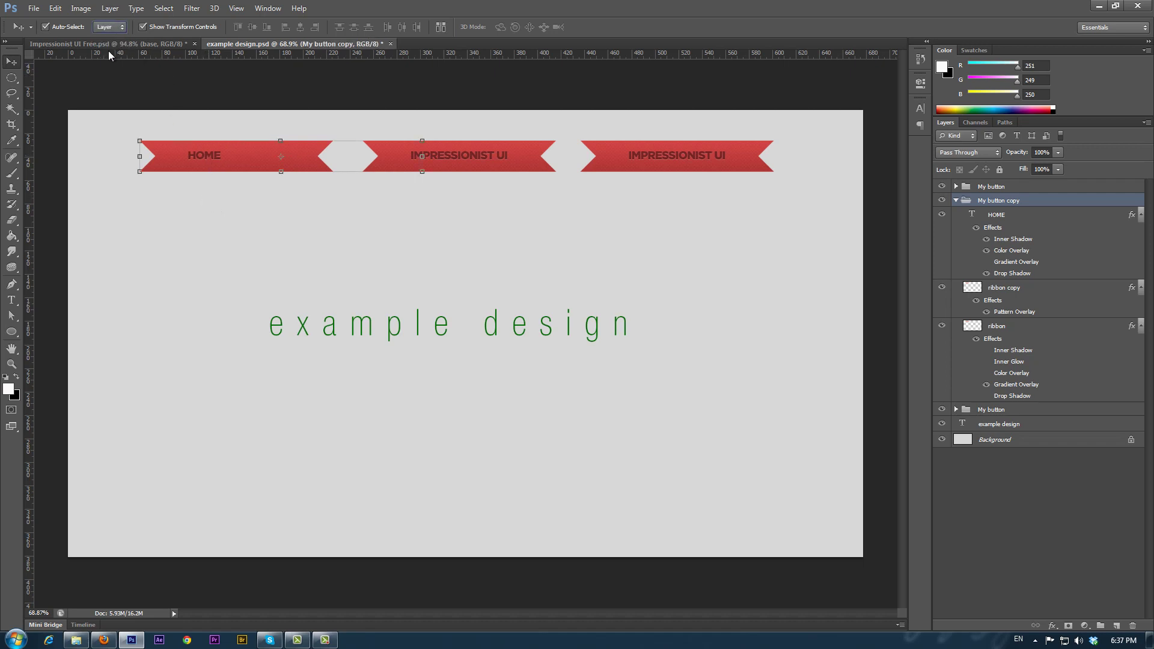
{"action": "left_click", "coordinate": [207, 157]}
{"action": "left_click_drag", "start_coordinate": [207, 155], "coordinate": [231, 157]}
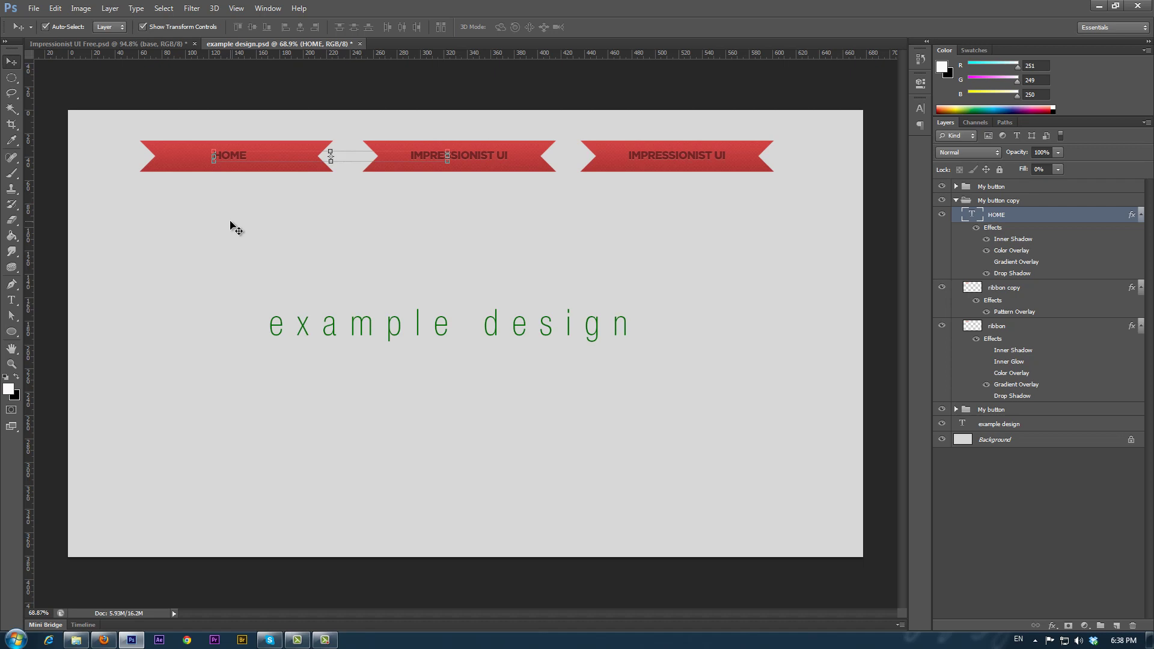
{"action": "left_click", "coordinate": [230, 225]}
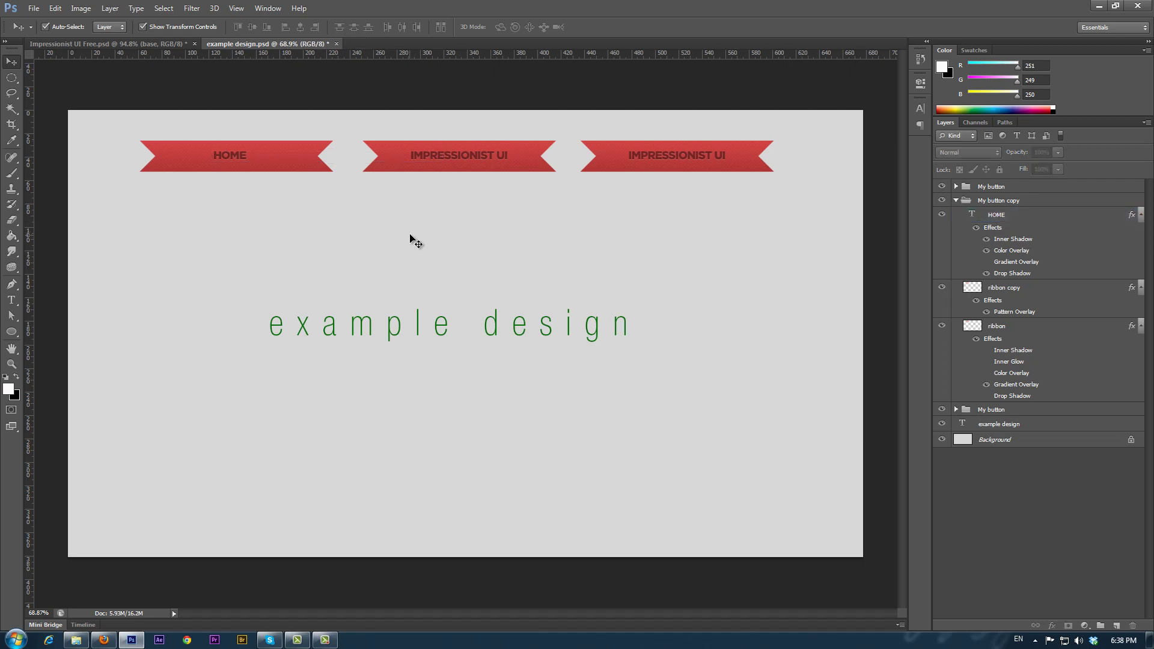
Change the middle ribbon's label to ABOUT US
{"action": "left_click", "coordinate": [12, 301]}
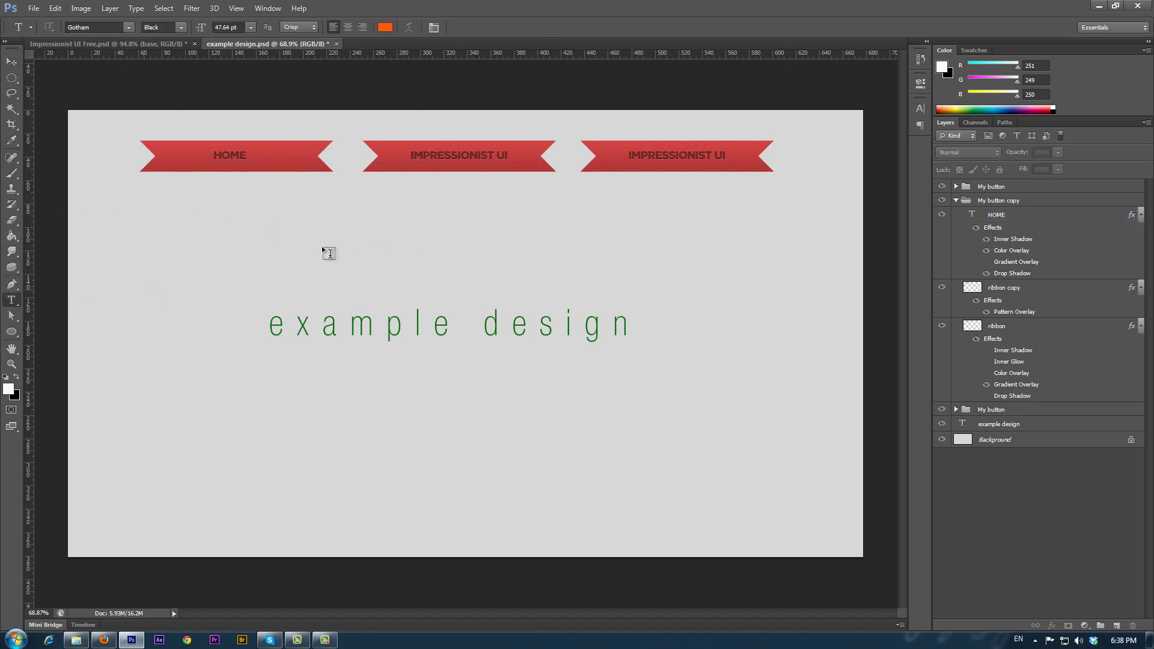
{"action": "left_click", "coordinate": [427, 154]}
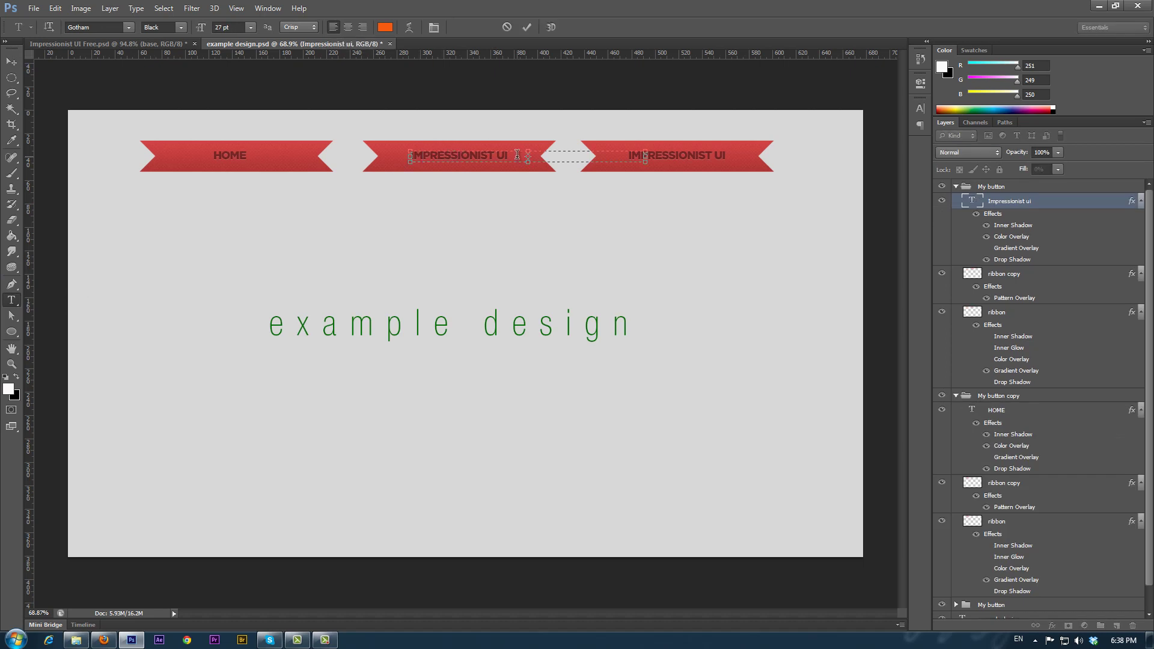
{"action": "left_click_drag", "start_coordinate": [504, 155], "coordinate": [410, 155]}
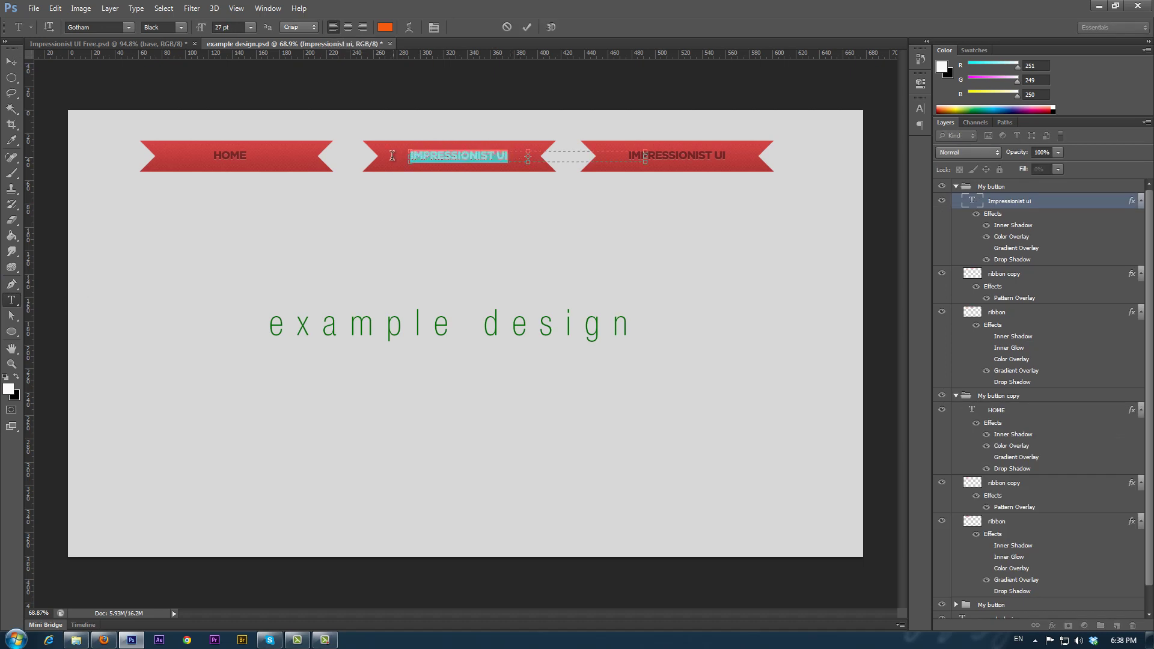
{"action": "type", "text": "ABOUT US"}
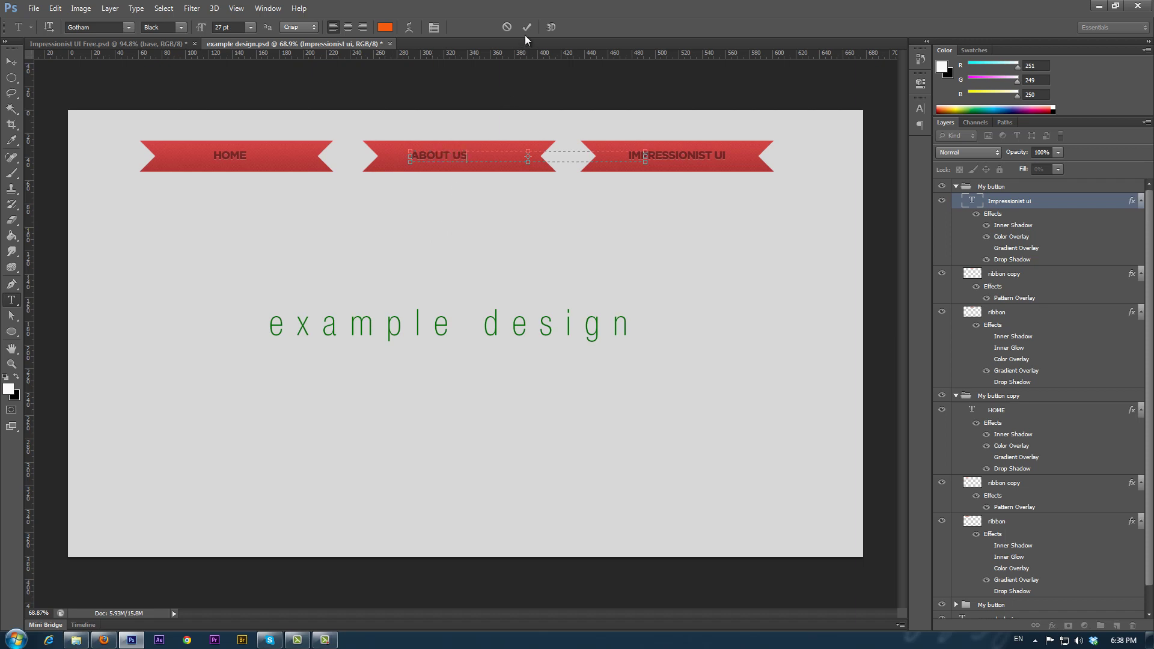
{"action": "key", "text": "ctrl+Return"}
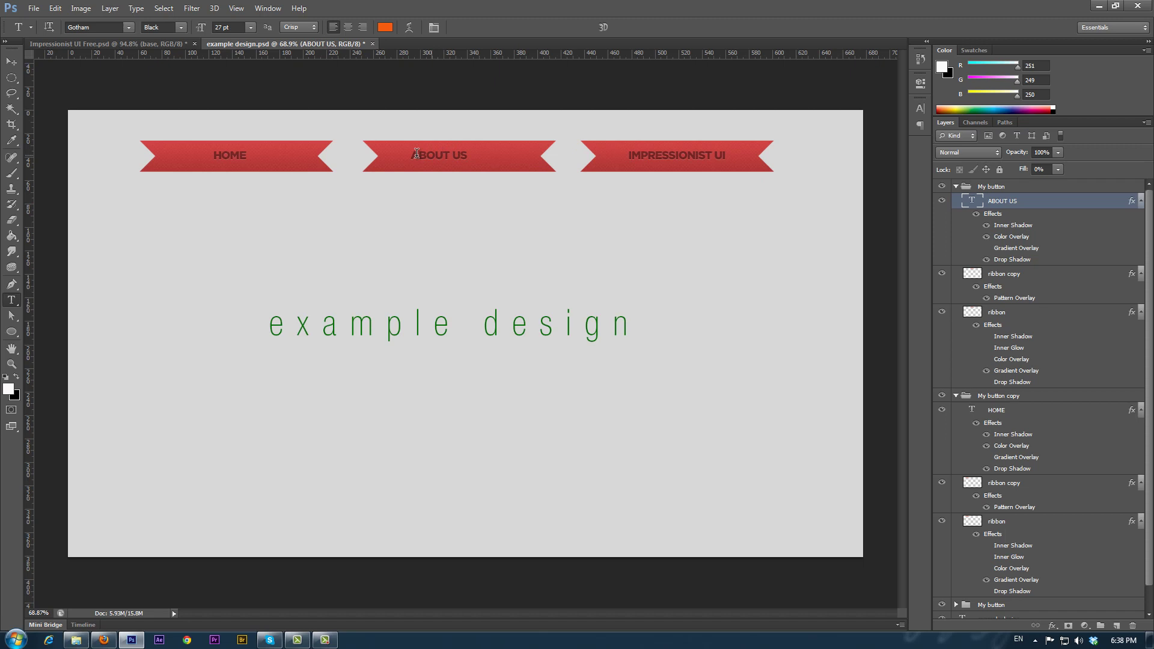
Change the third ribbon's IMPRESSIONIST UI label to CONACT
{"action": "left_click", "coordinate": [628, 155]}
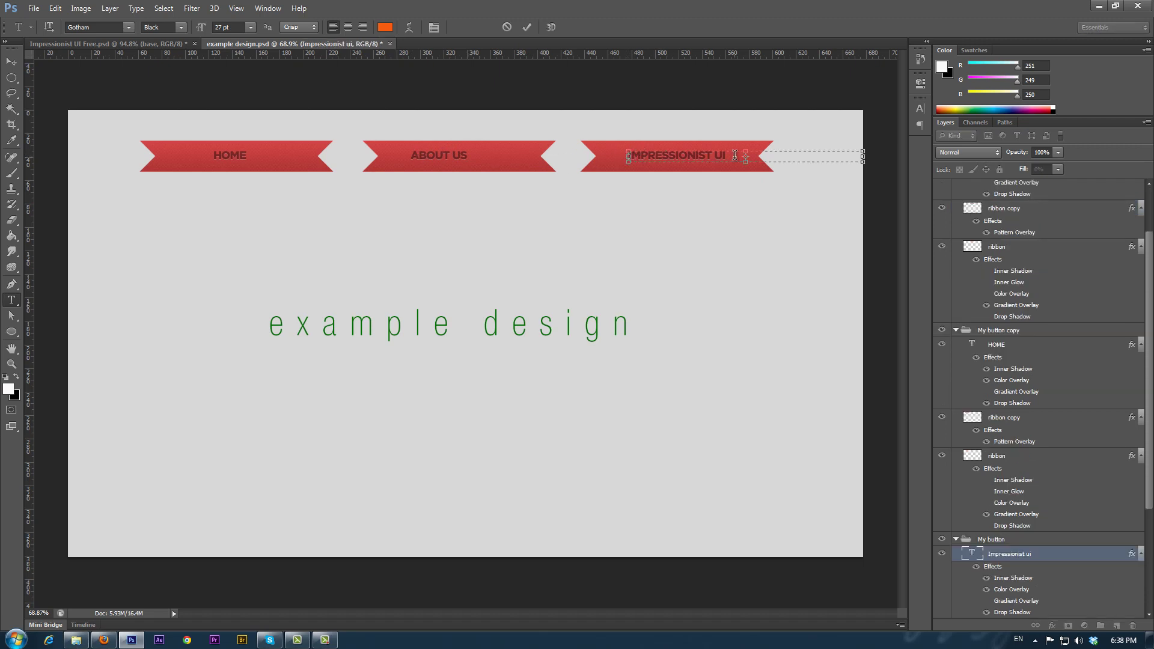
{"action": "left_click_drag", "start_coordinate": [734, 155], "coordinate": [603, 157]}
{"action": "type", "text": "CONACT"}
{"action": "left_click", "coordinate": [526, 27]}
Shift the ABOUT US and CONACT labels right to centre them on their ribbons
{"action": "left_click", "coordinate": [11, 62]}
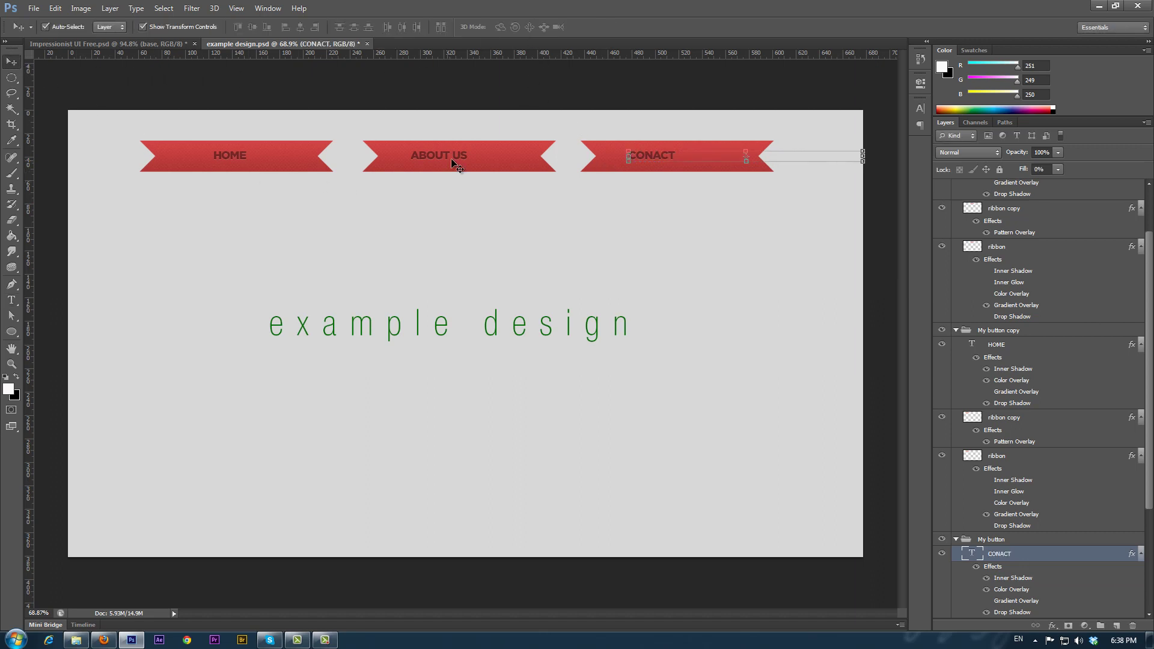
{"action": "left_click_drag", "start_coordinate": [443, 155], "coordinate": [462, 158]}
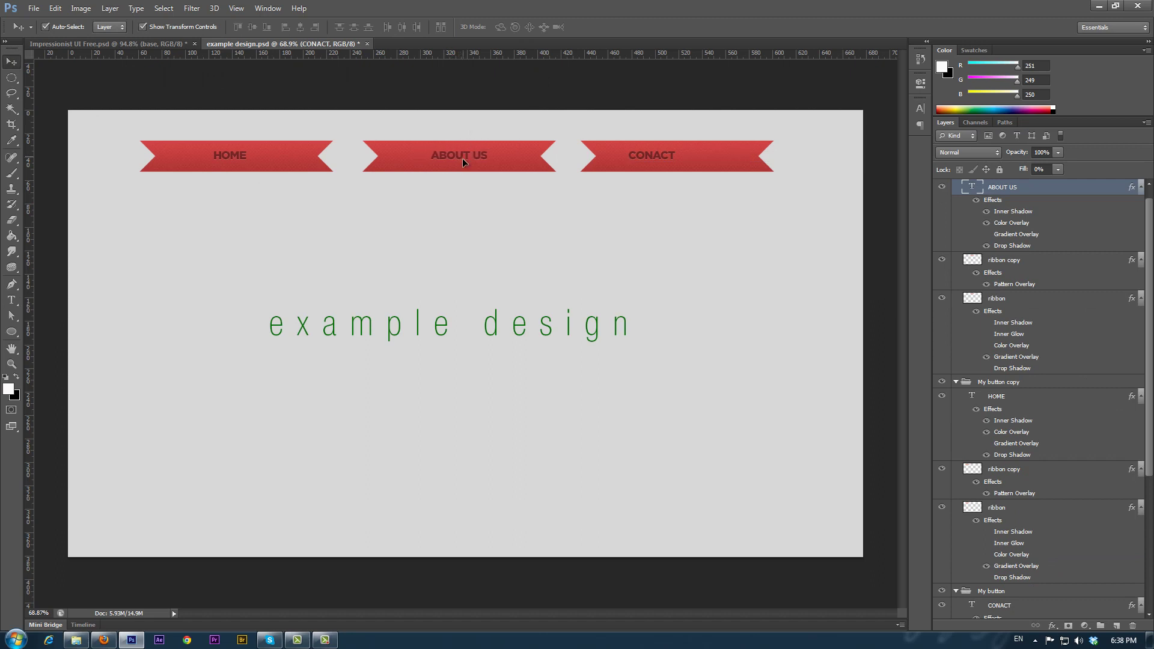
{"action": "left_click", "coordinate": [677, 198]}
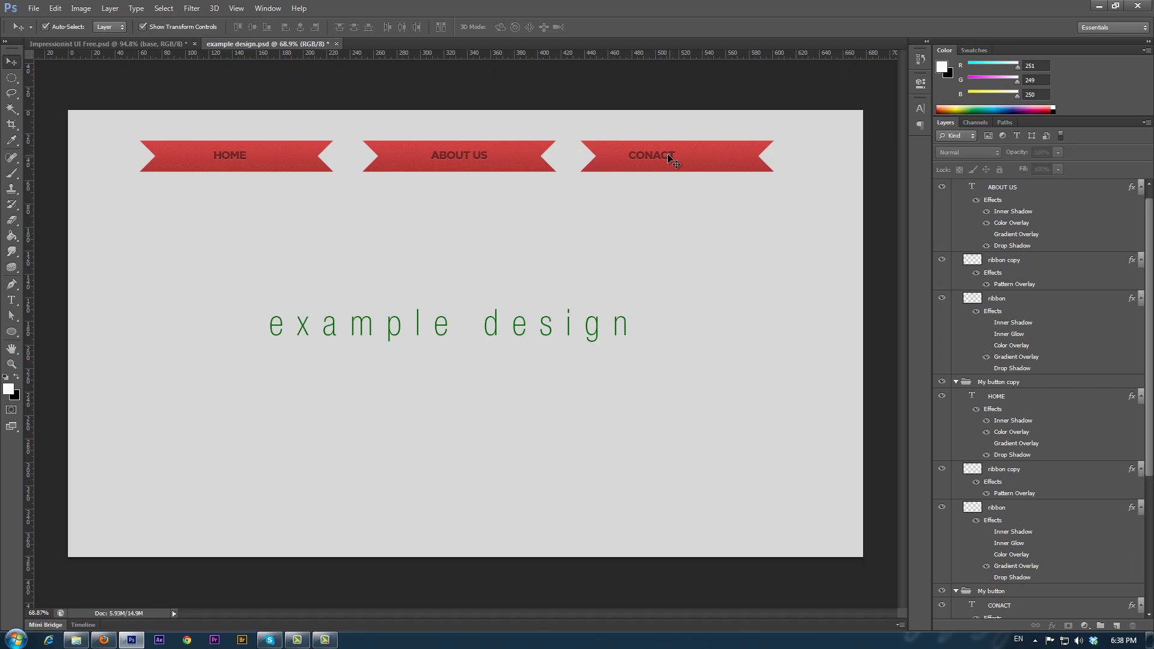
{"action": "left_click_drag", "start_coordinate": [659, 156], "coordinate": [676, 158]}
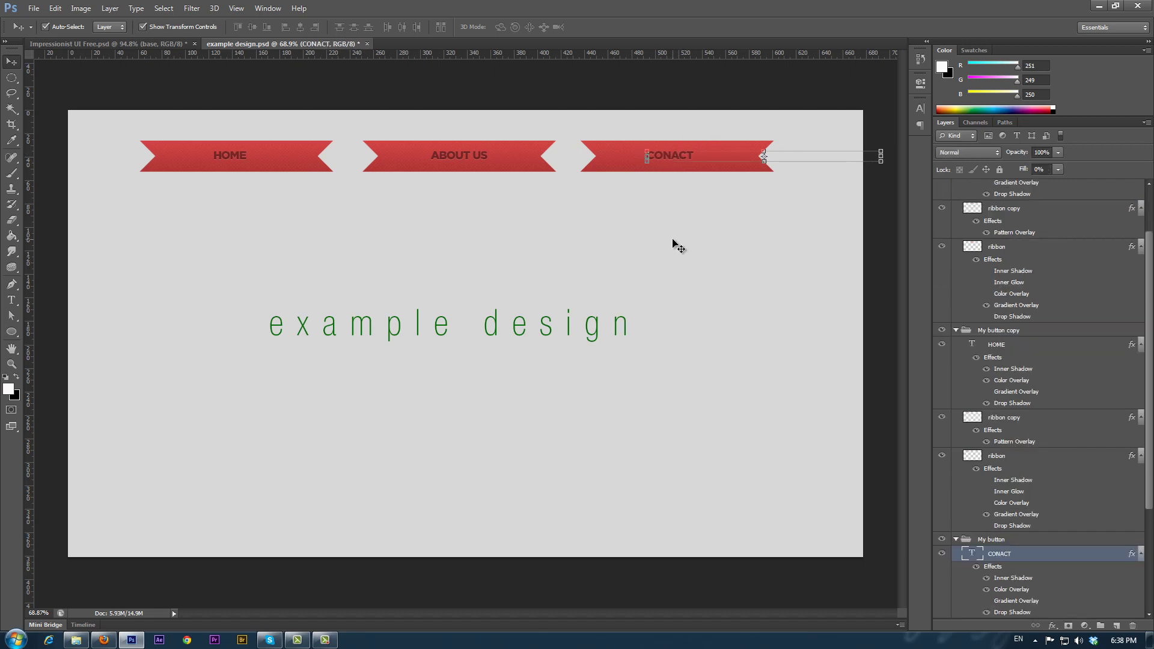
{"action": "left_click", "coordinate": [673, 235]}
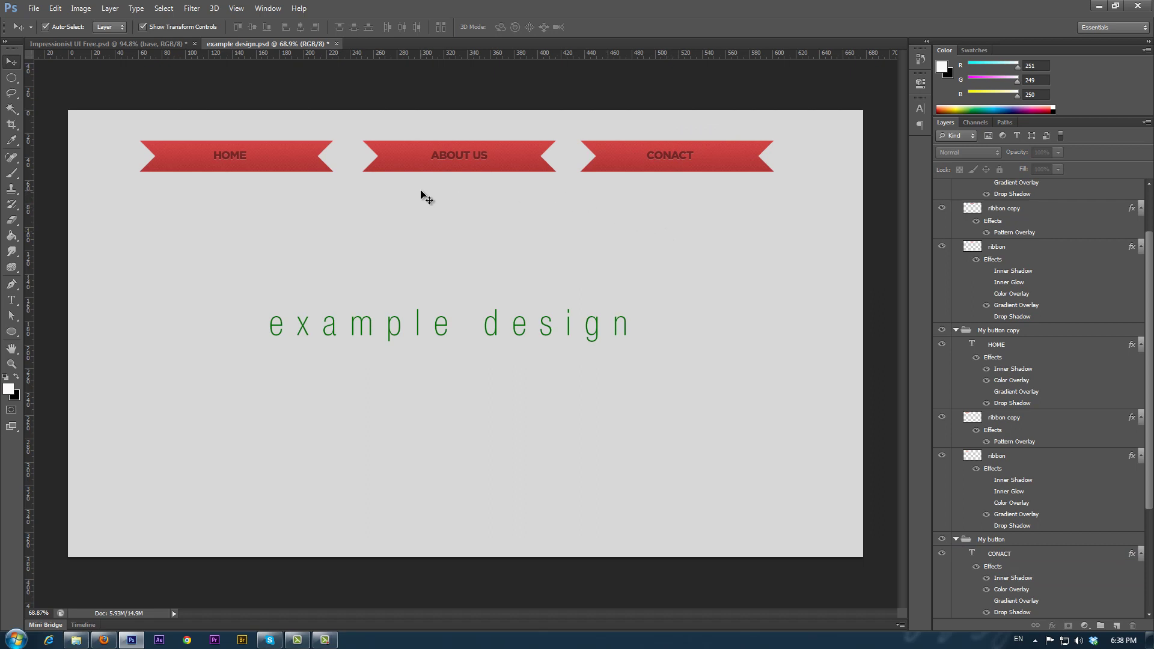
Set Auto-Select to Group and nudge the ABOUT US ribbon slightly left
{"action": "left_click", "coordinate": [108, 27]}
{"action": "left_click", "coordinate": [109, 39]}
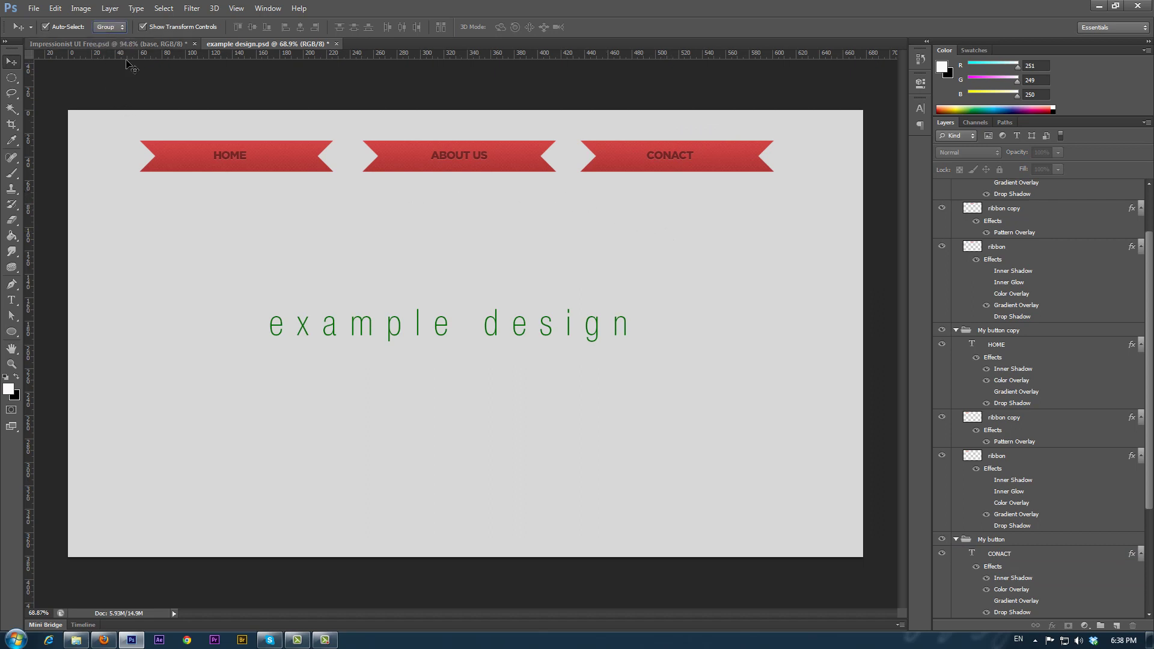
{"action": "left_click_drag", "start_coordinate": [420, 166], "coordinate": [416, 164]}
{"action": "left_click", "coordinate": [412, 224]}
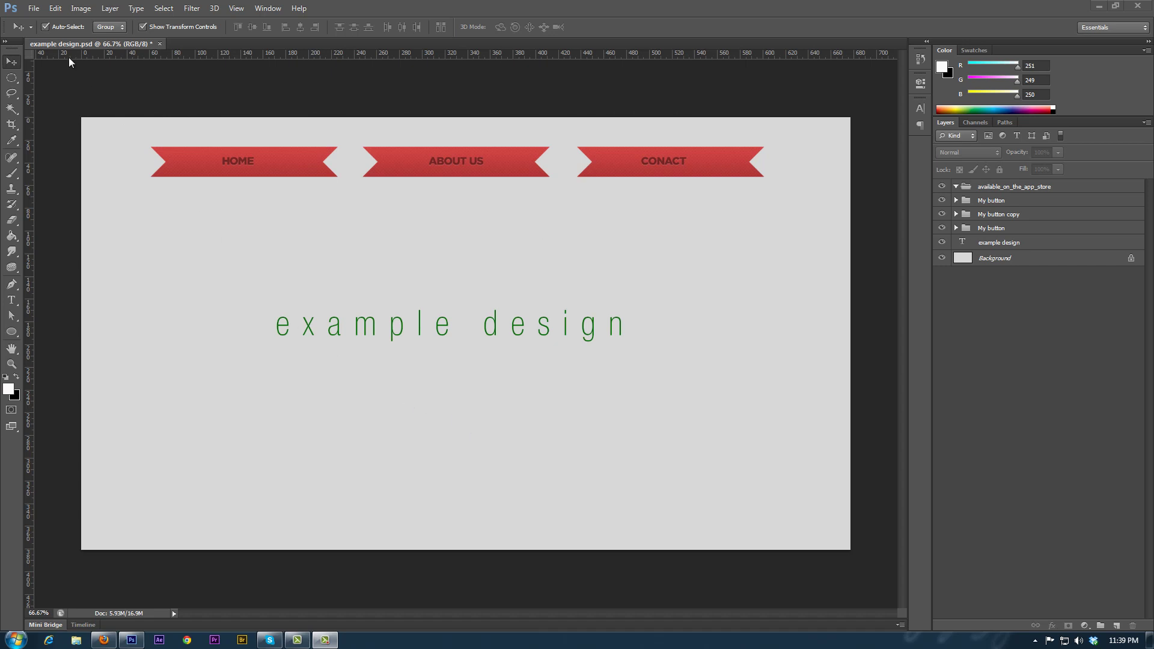
Open Square UI Free.psd and zoom in on its 26° New York weather widget
{"action": "left_click", "coordinate": [34, 9]}
{"action": "left_click", "coordinate": [48, 33]}
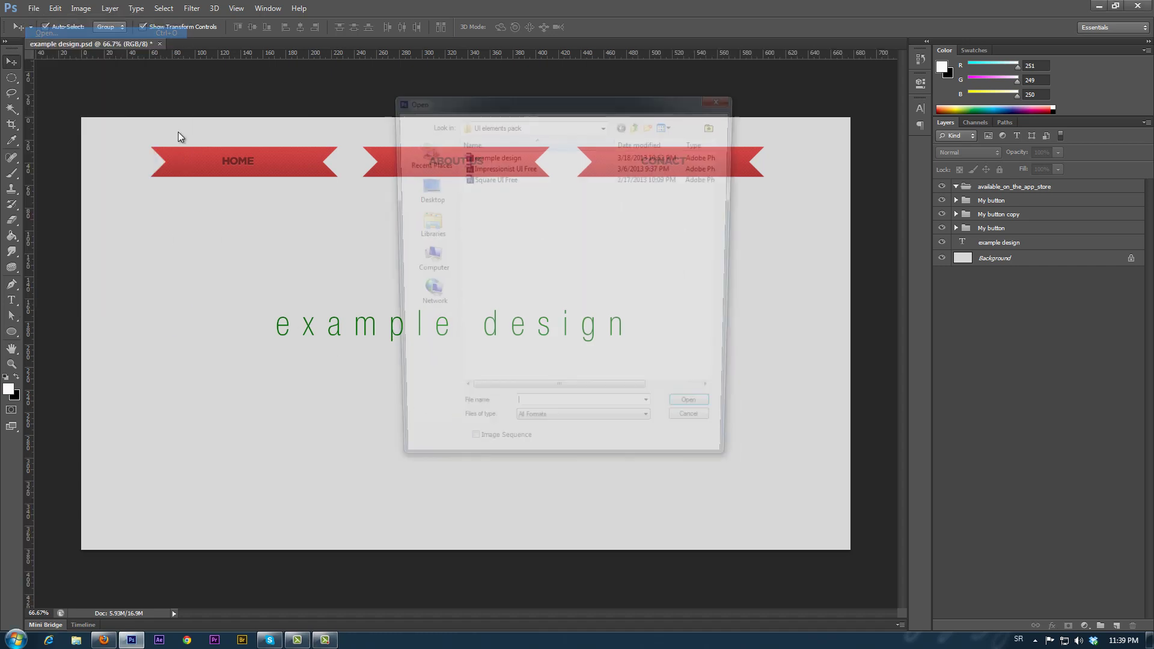
{"action": "left_click", "coordinate": [484, 178]}
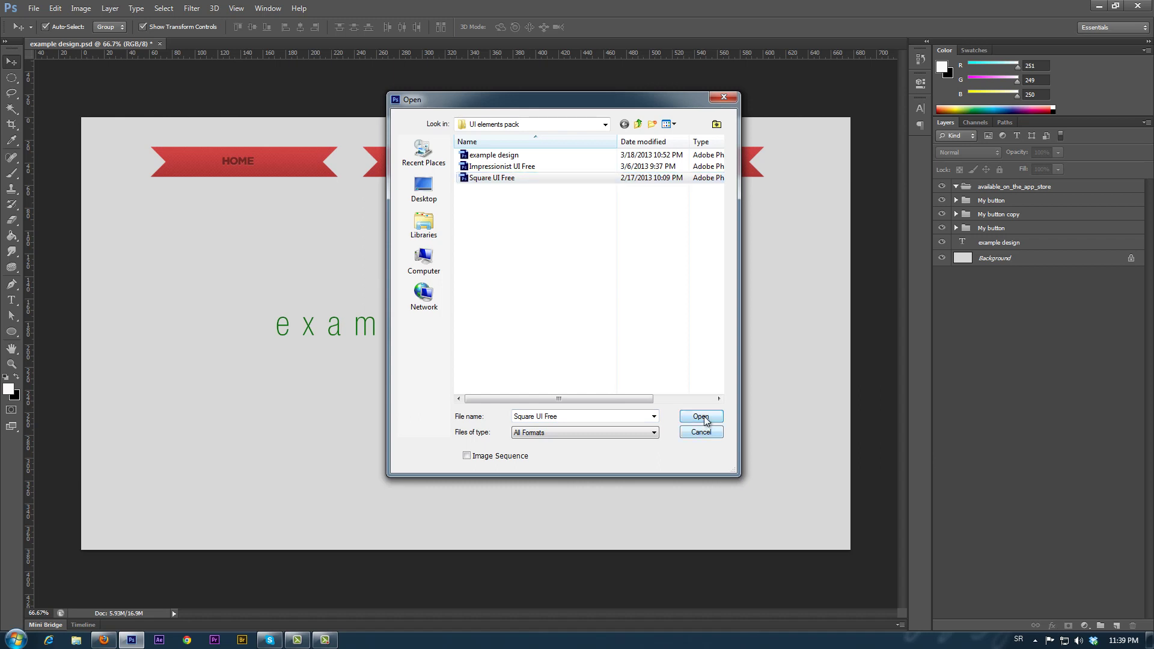
{"action": "left_click", "coordinate": [700, 417]}
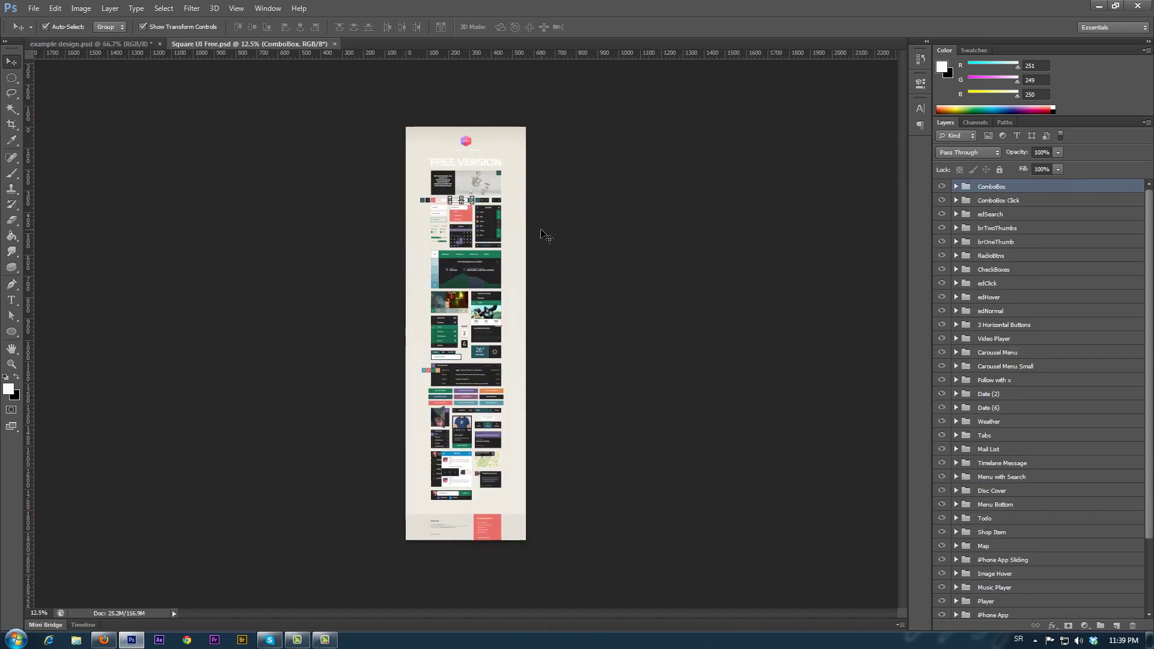
{"action": "scroll", "coordinate": [494, 416], "scroll_direction": "up", "scroll_amount": 3}
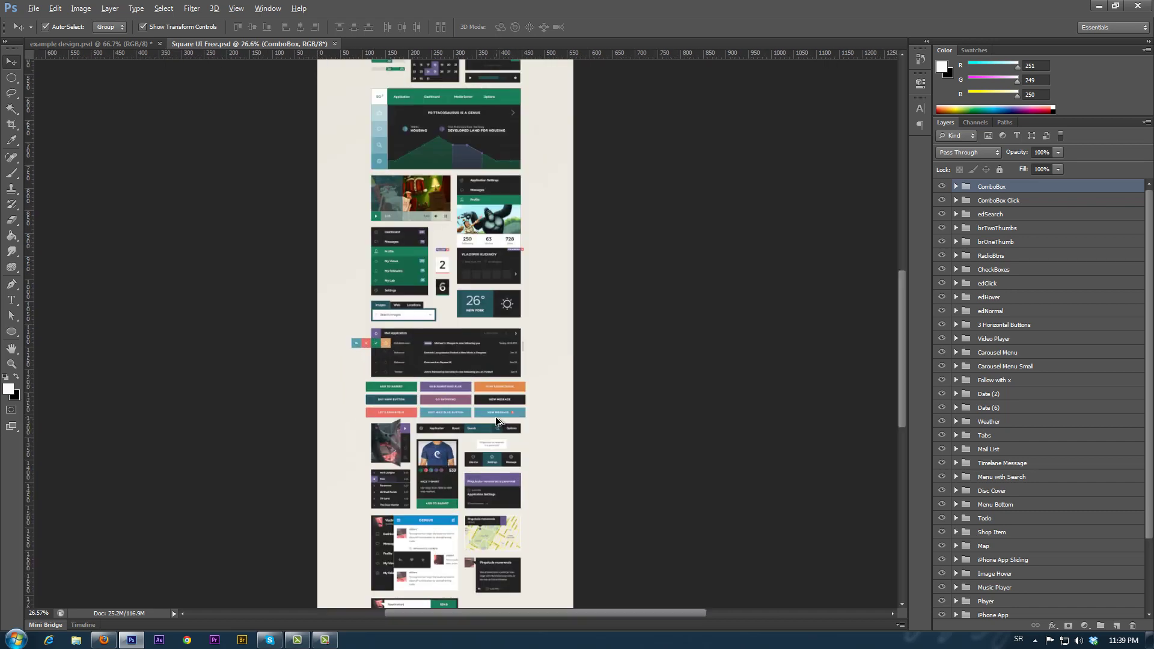
{"action": "scroll", "coordinate": [499, 457], "scroll_direction": "up", "scroll_amount": 4}
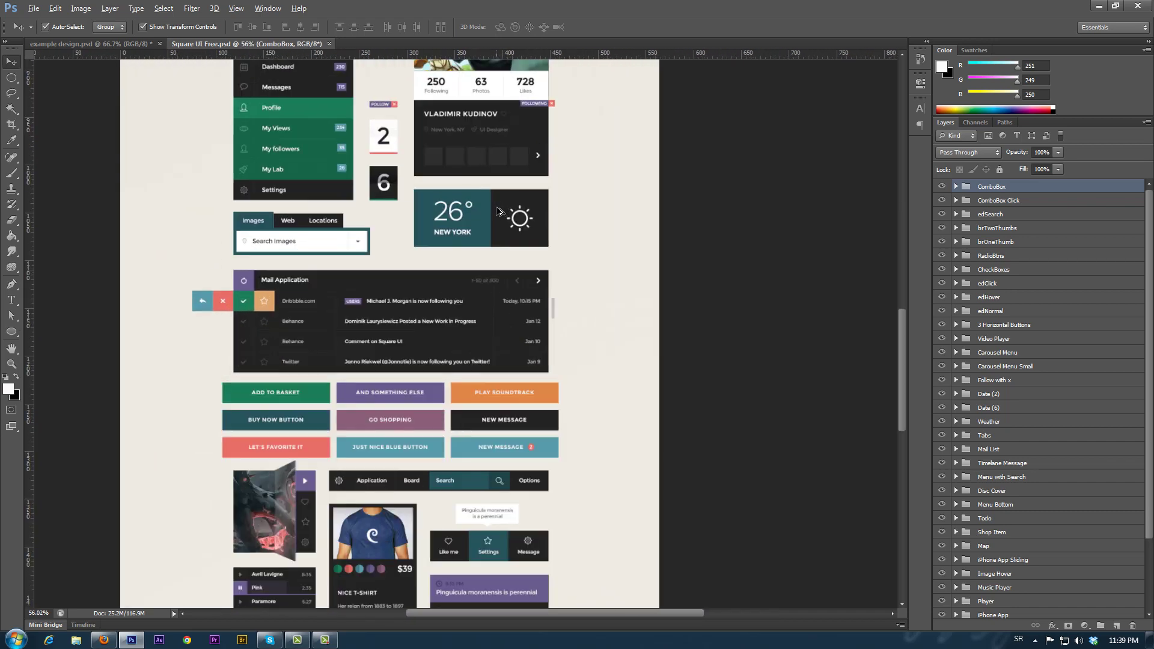
{"action": "scroll", "coordinate": [496, 210], "scroll_direction": "up", "scroll_amount": 3}
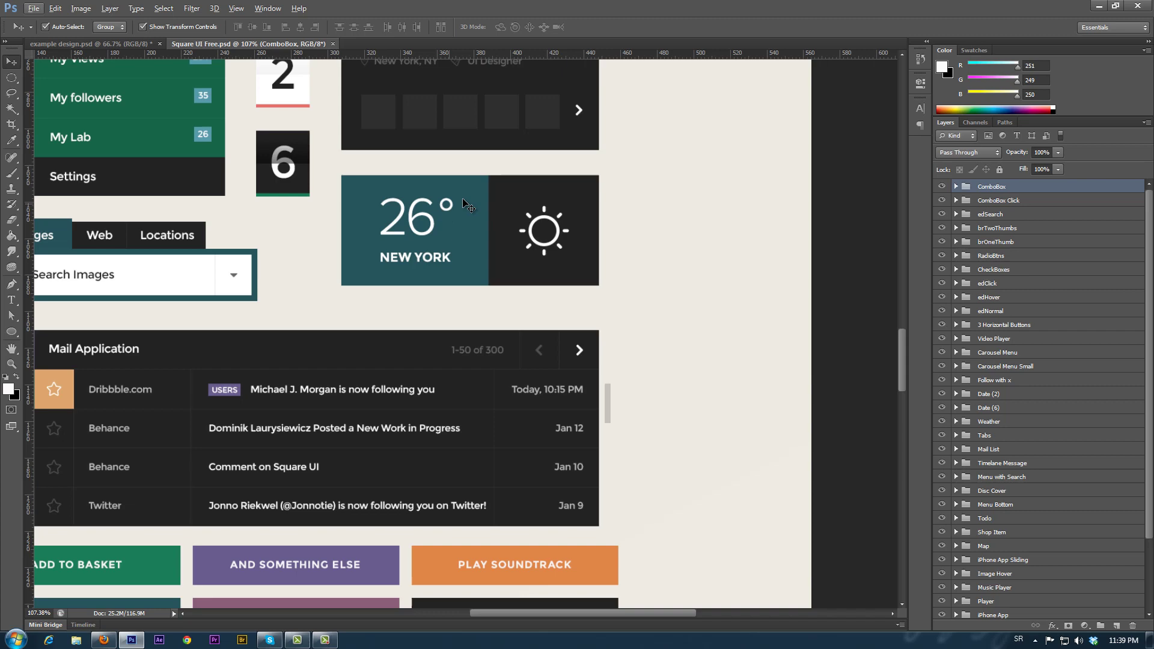
Drag the Weather group from Square UI Free into example design, then close the kit
{"action": "left_click", "coordinate": [469, 206]}
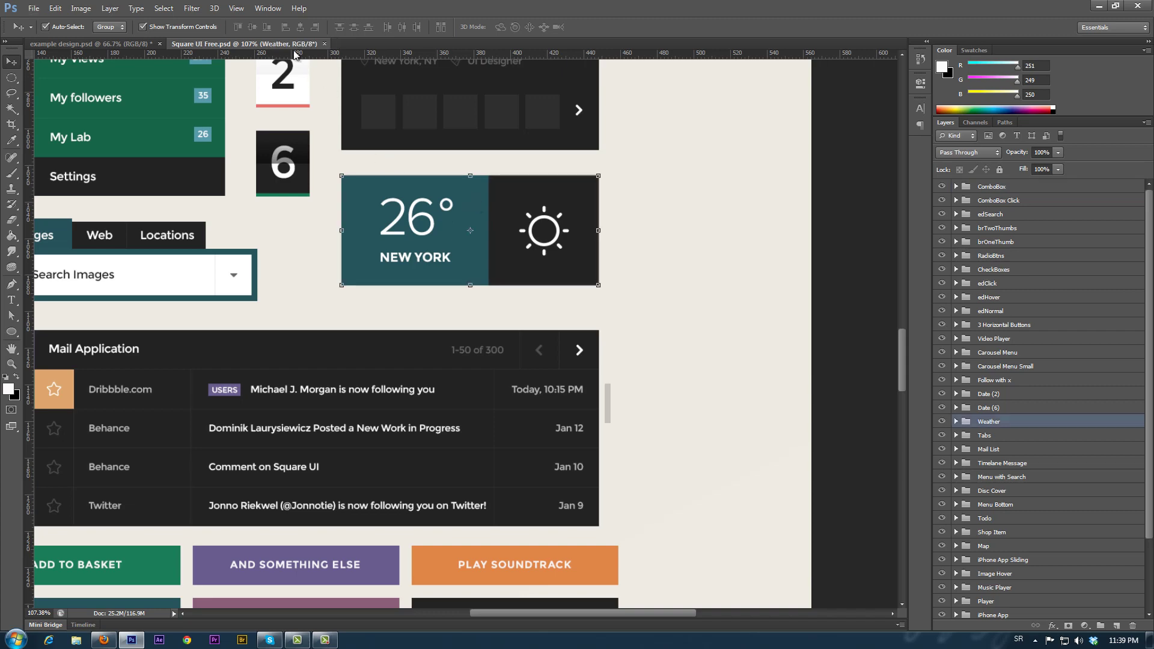
{"action": "left_click_drag", "start_coordinate": [296, 48], "coordinate": [111, 450]}
{"action": "left_click_drag", "start_coordinate": [990, 424], "coordinate": [577, 383]}
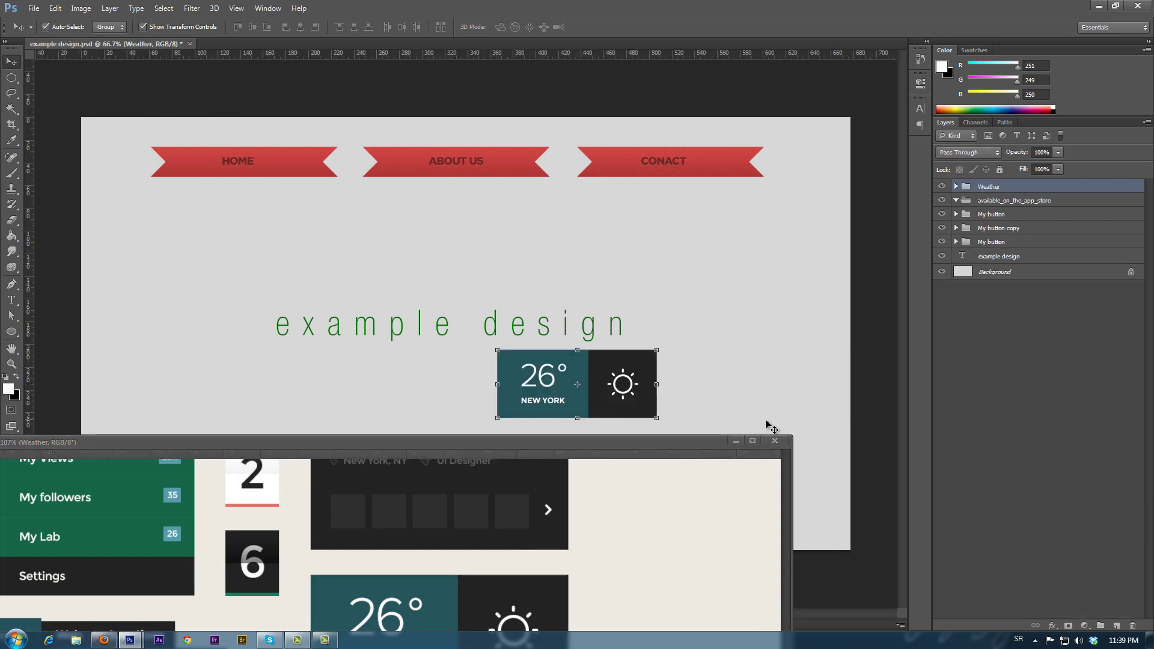
{"action": "left_click", "coordinate": [773, 442]}
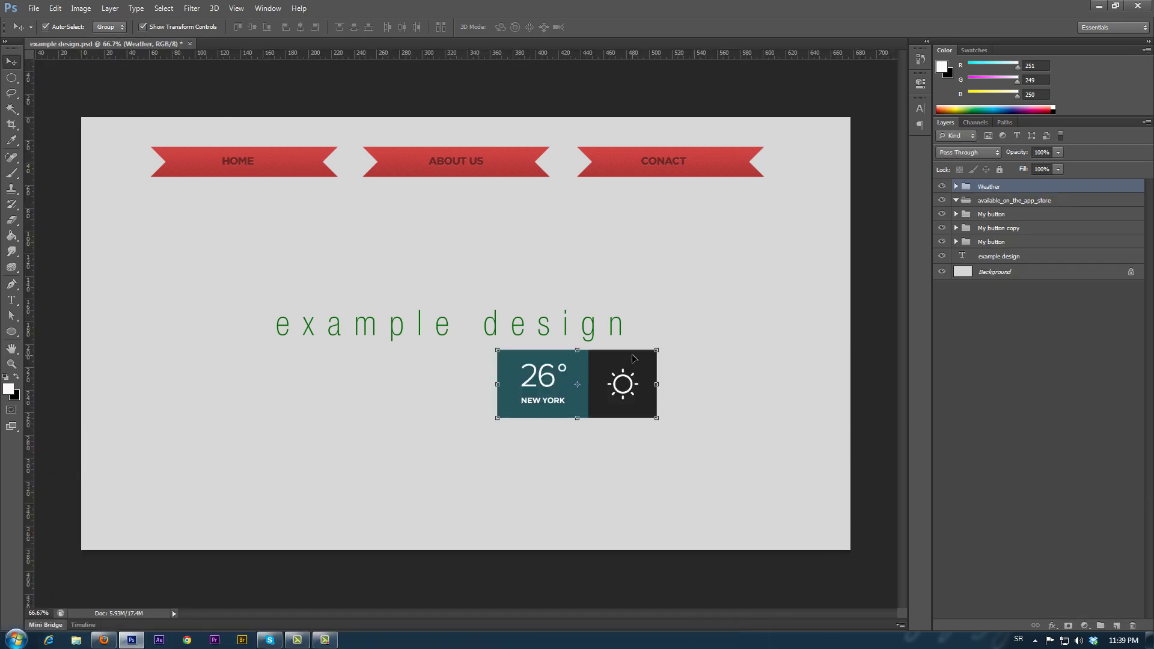
Move the weather widget down-left below the title and set Auto-Select to Layer
{"action": "left_click_drag", "start_coordinate": [621, 377], "coordinate": [510, 459]}
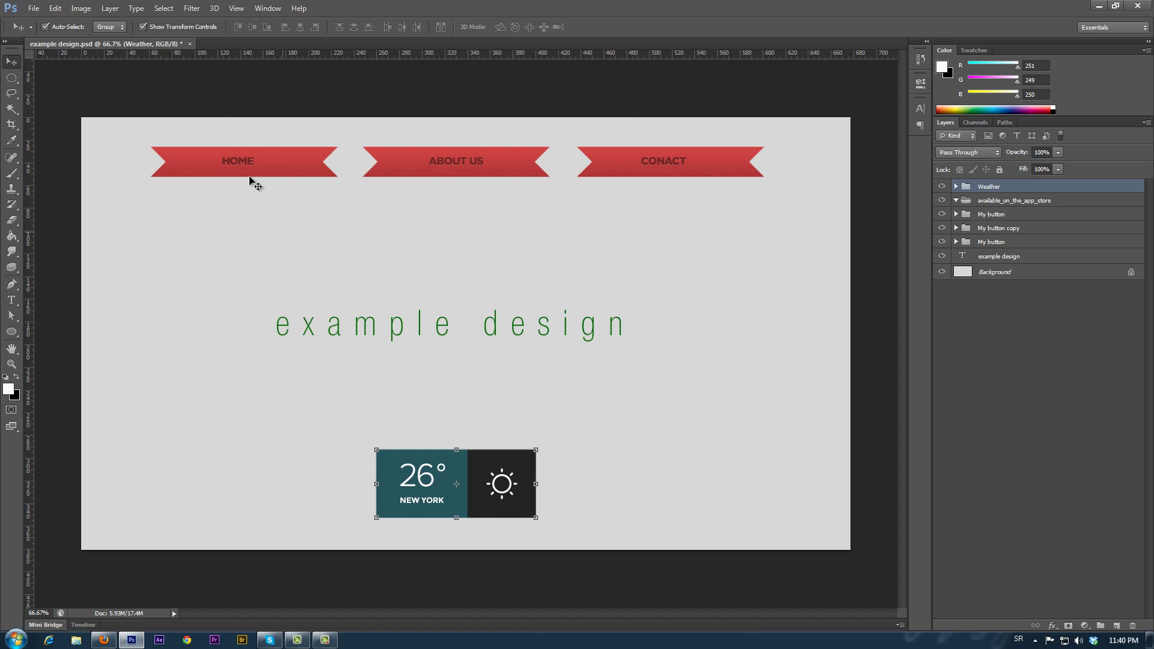
{"action": "left_click", "coordinate": [117, 29]}
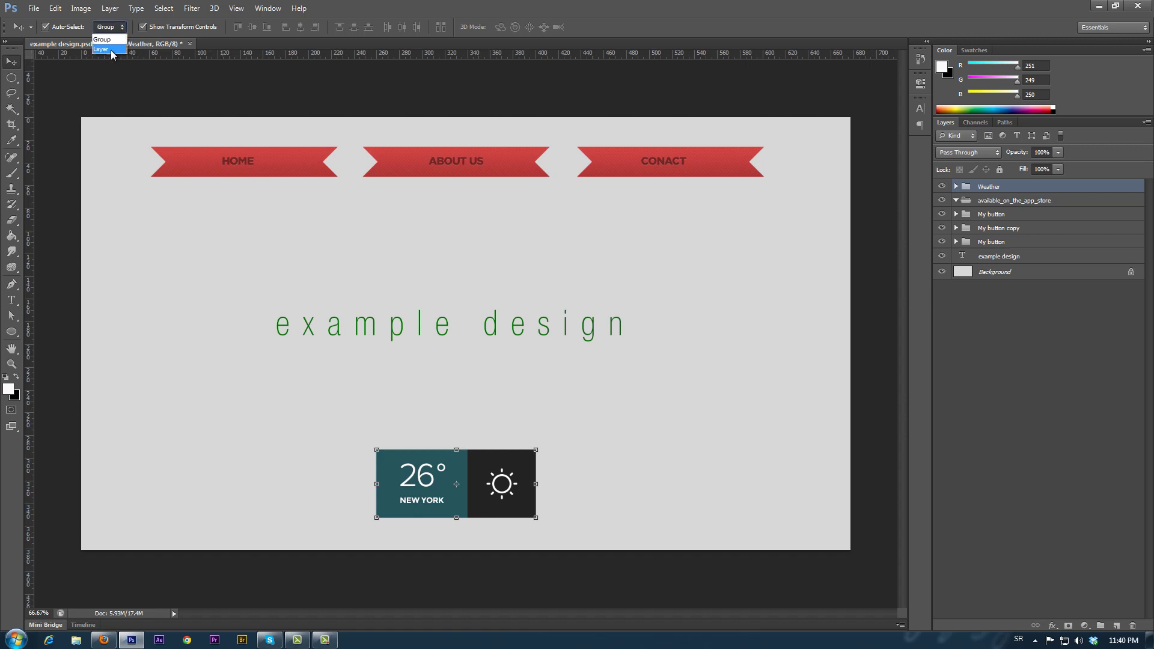
{"action": "left_click", "coordinate": [108, 49]}
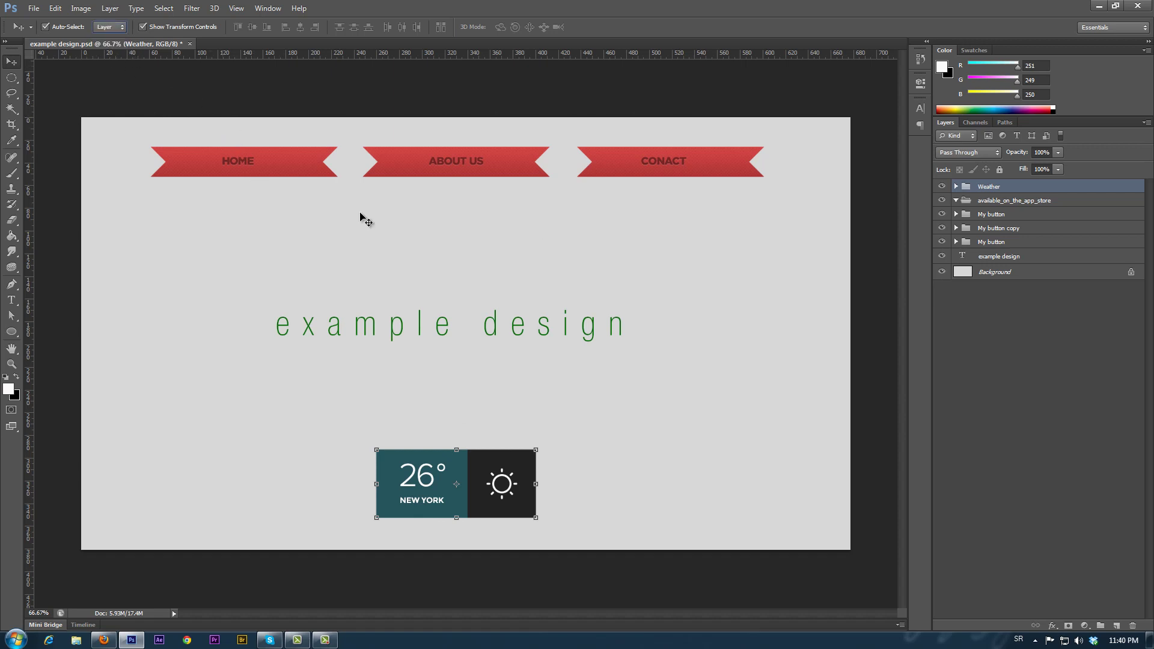
Move the Sun group so the sun tile sits above the 26° tile
{"action": "left_click", "coordinate": [524, 460]}
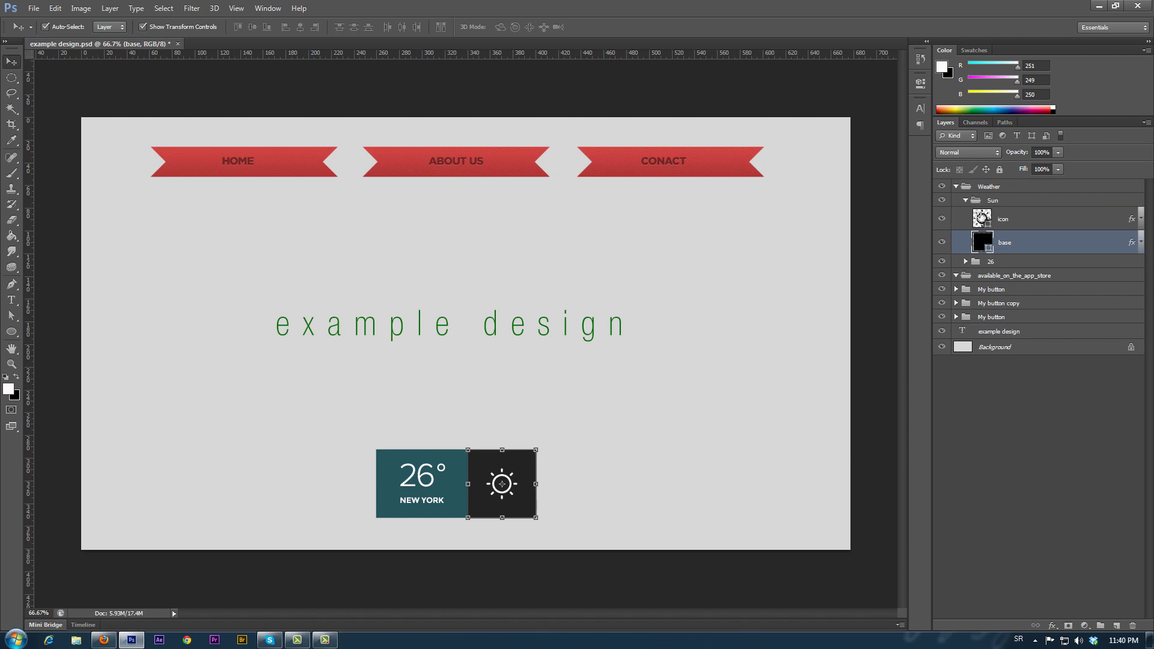
{"action": "left_click", "coordinate": [993, 202]}
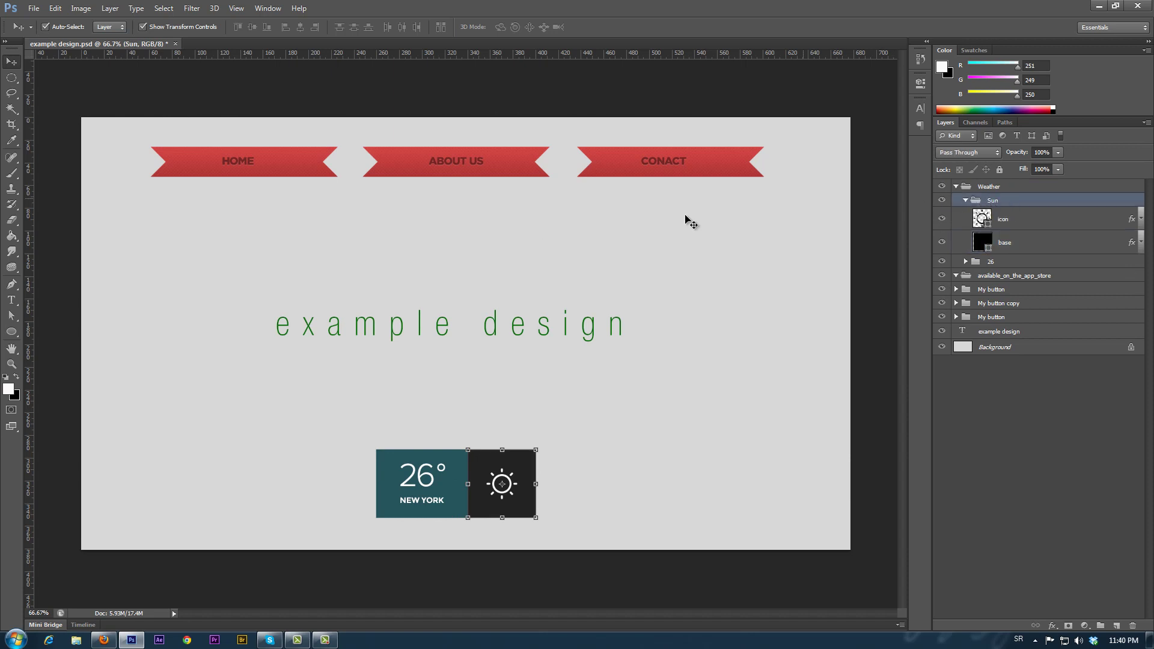
{"action": "left_click_drag", "start_coordinate": [521, 456], "coordinate": [442, 394]}
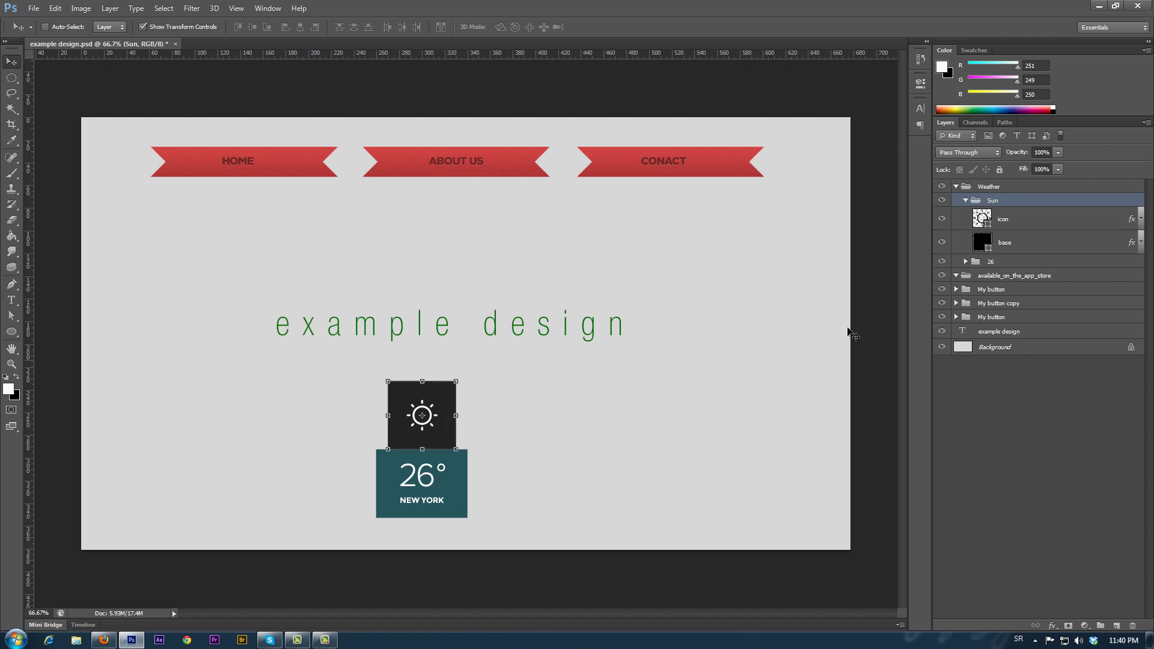
Widen the sun tile's background to match the 26° tile, then move the Weather group to the lower-right corner
{"action": "left_click", "coordinate": [1021, 243]}
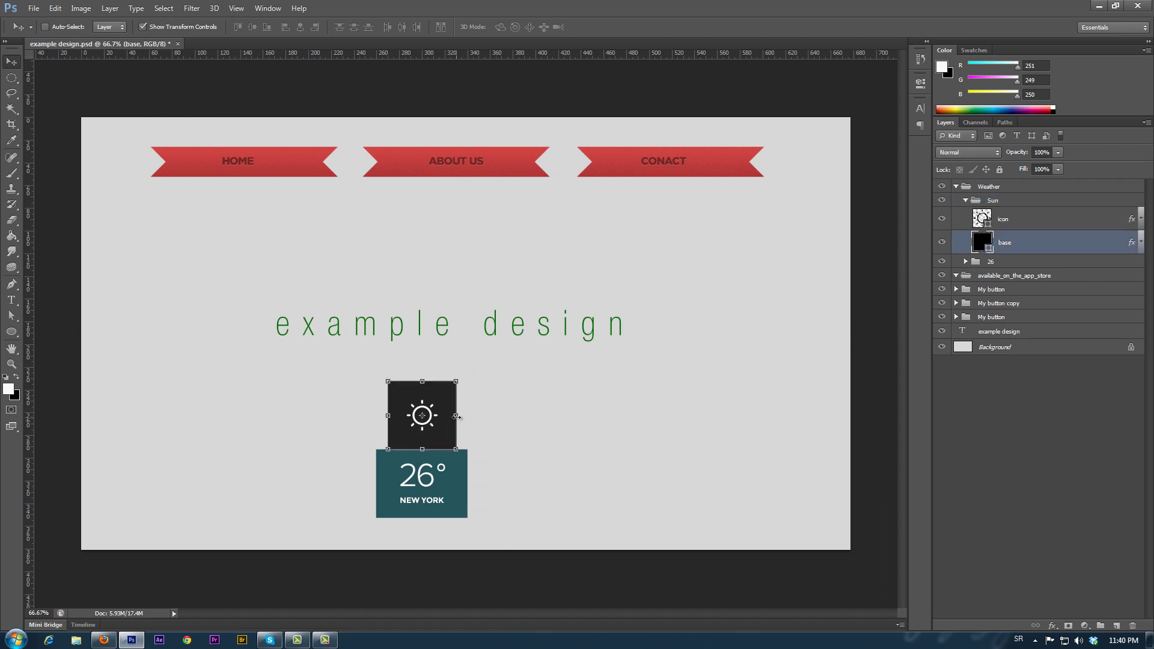
{"action": "left_click_drag", "start_coordinate": [456, 415], "coordinate": [467, 416]}
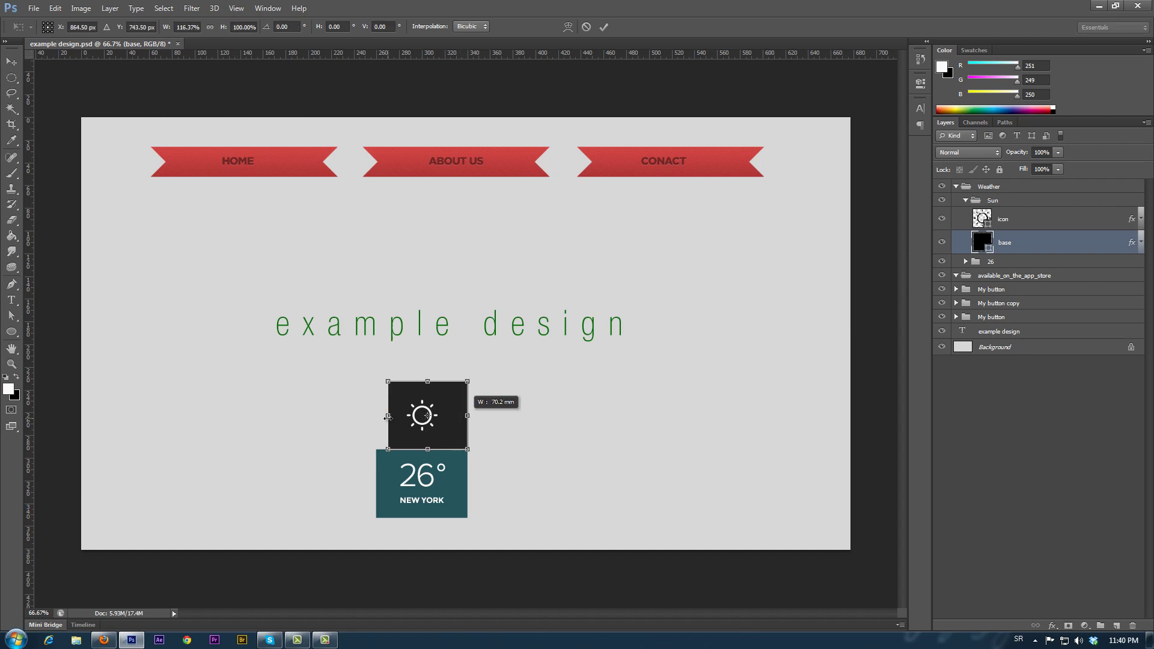
{"action": "left_click_drag", "start_coordinate": [387, 416], "coordinate": [378, 415]}
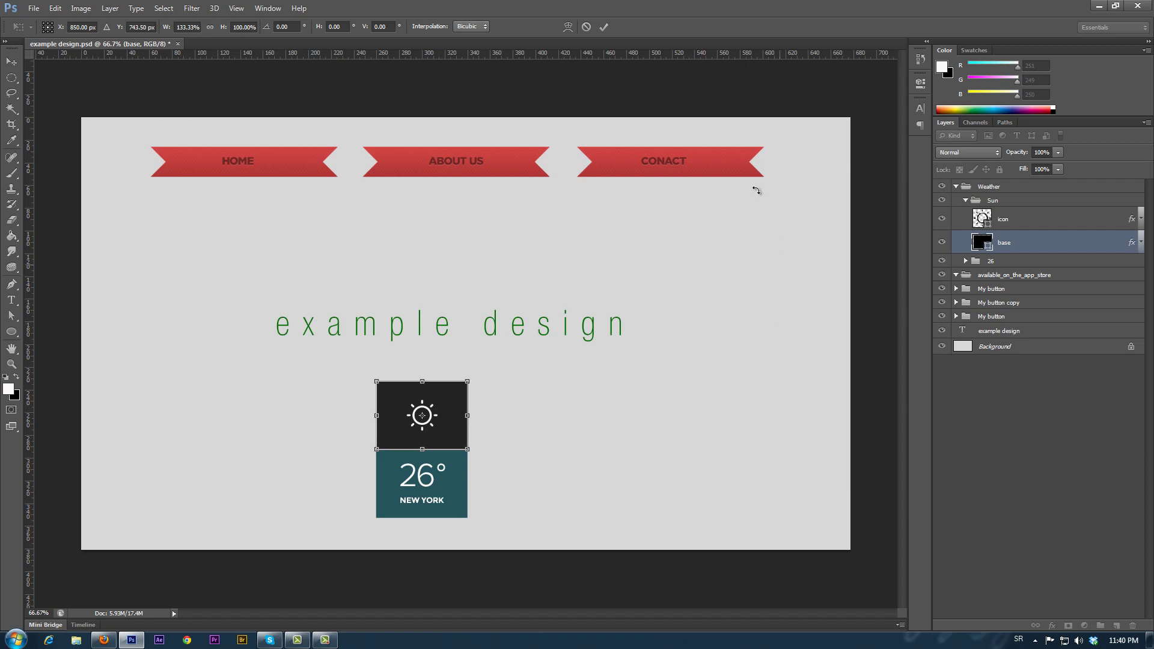
{"action": "left_click", "coordinate": [603, 27]}
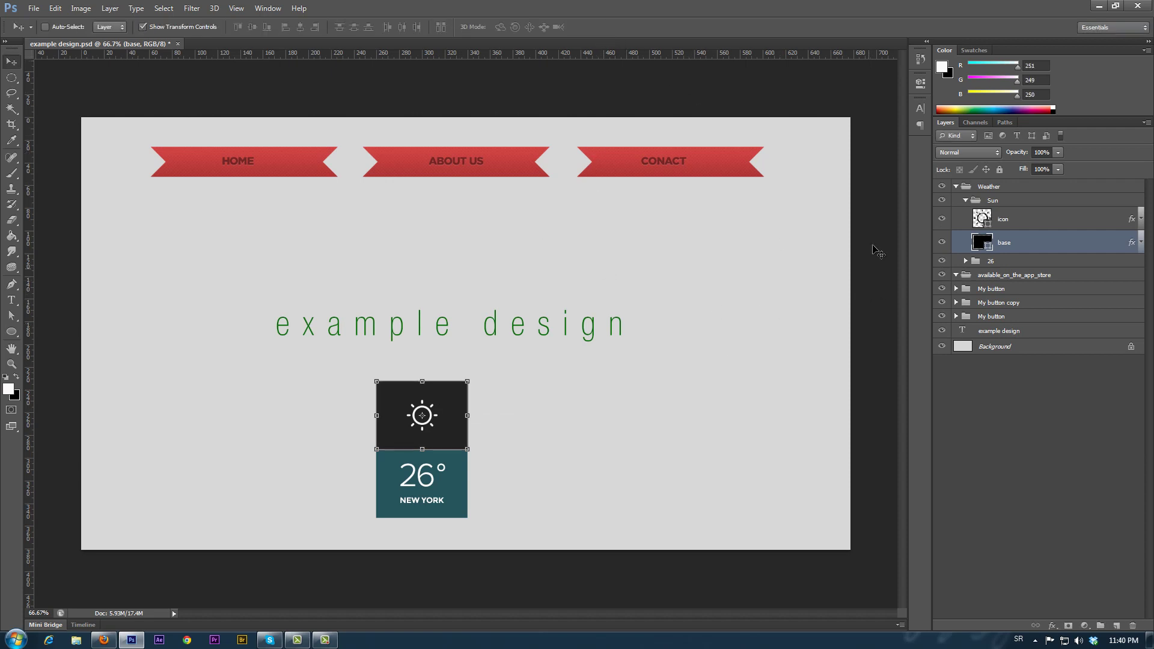
{"action": "left_click", "coordinate": [982, 188]}
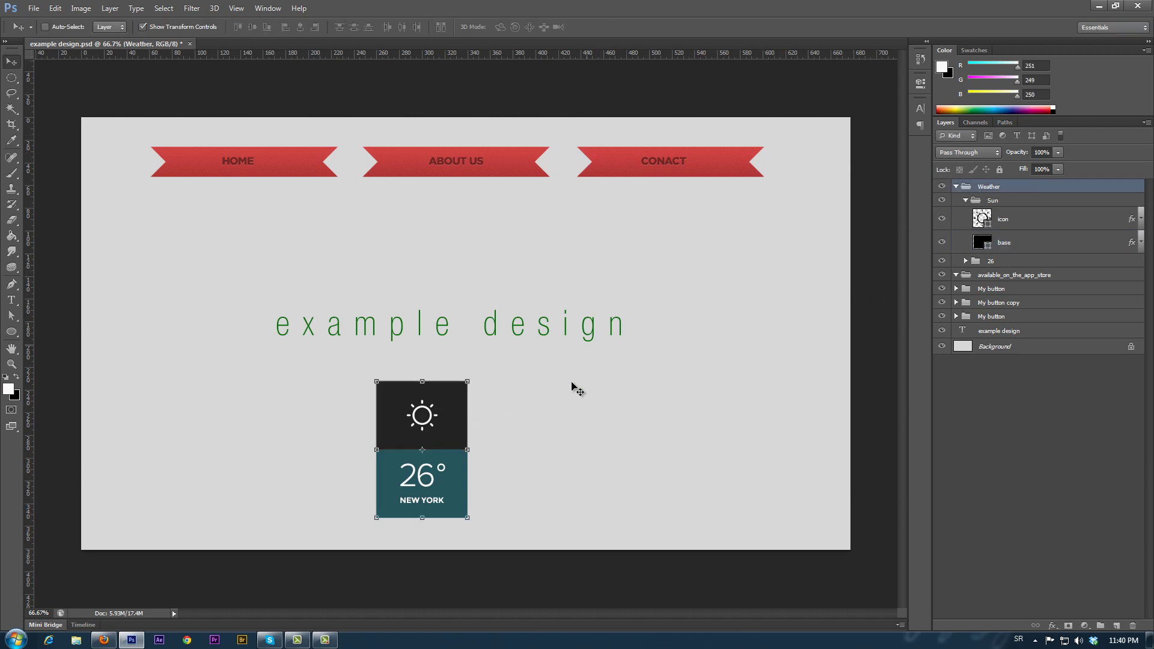
{"action": "left_click_drag", "start_coordinate": [456, 432], "coordinate": [813, 451]}
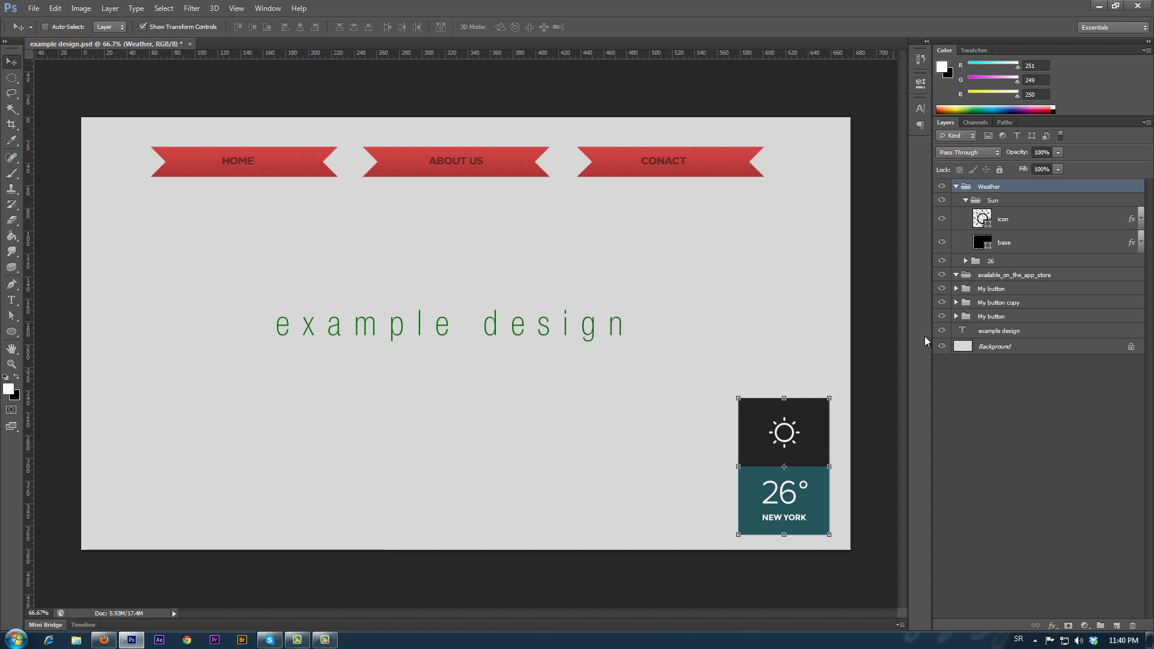
Give the 26 group's base layer a Color Overlay of ribbon red #c54040, sampled from ABOUT US
{"action": "left_click", "coordinate": [964, 200]}
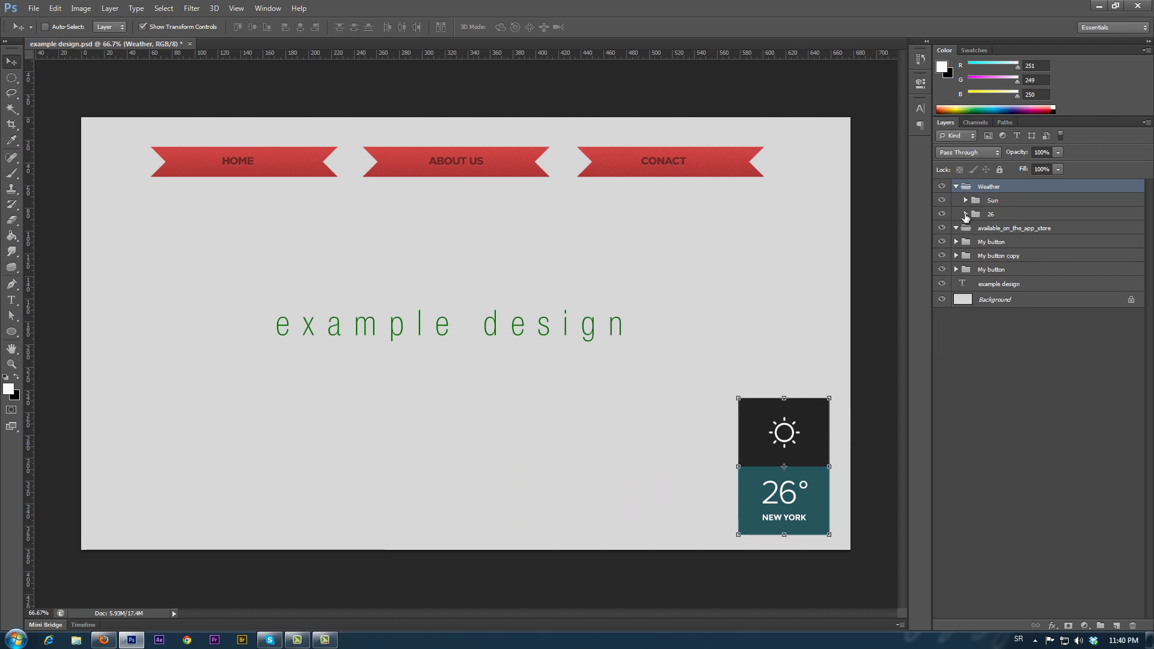
{"action": "left_click", "coordinate": [967, 215]}
{"action": "left_click", "coordinate": [965, 213]}
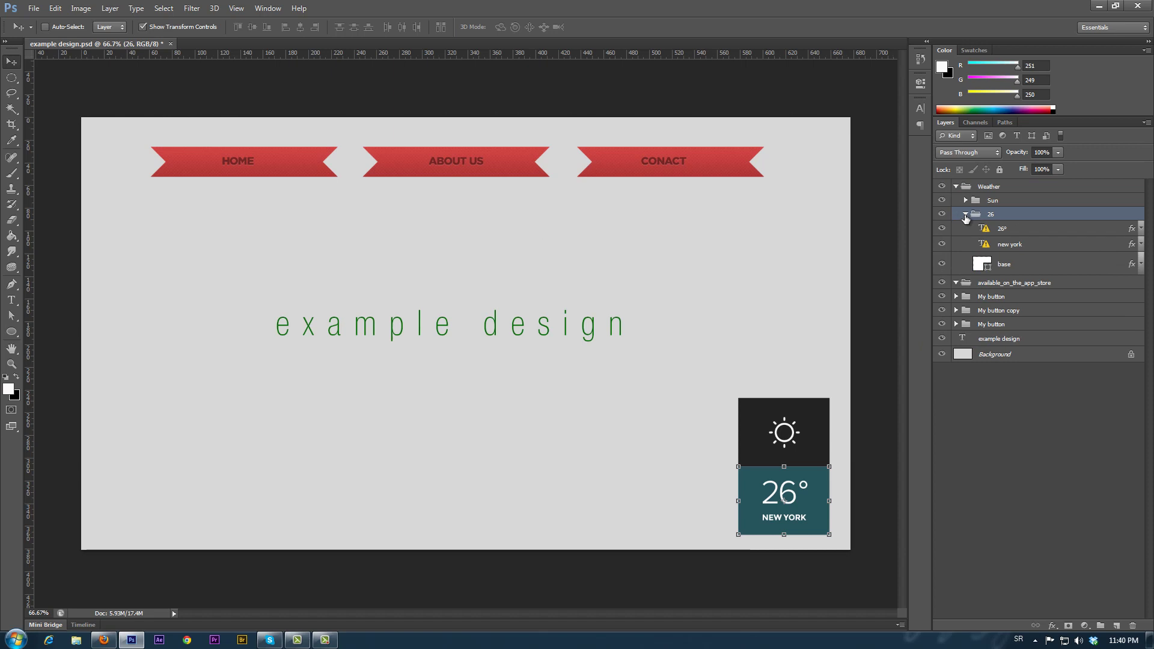
{"action": "left_click", "coordinate": [1031, 266]}
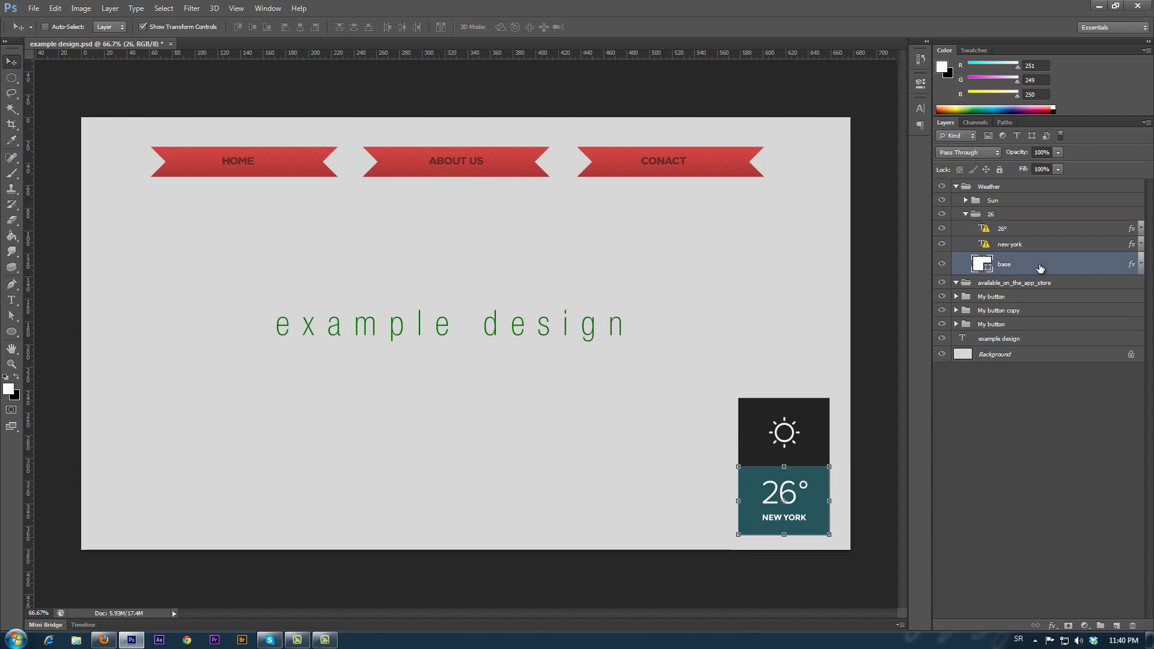
{"action": "double_click", "coordinate": [1092, 267]}
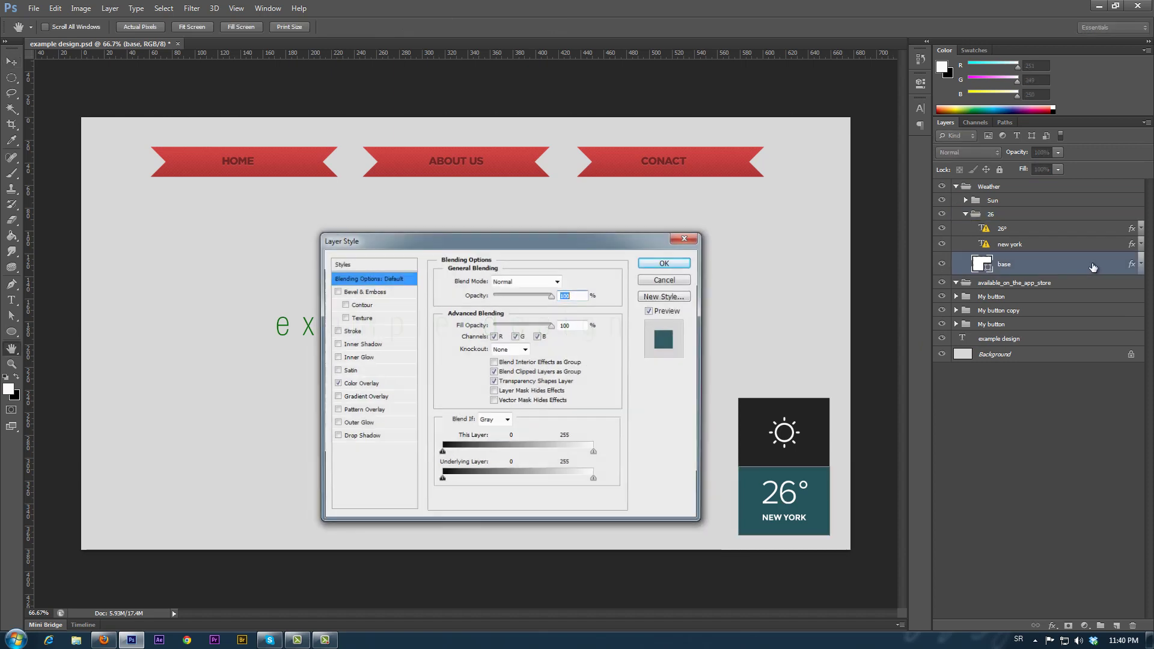
{"action": "left_click", "coordinate": [386, 384]}
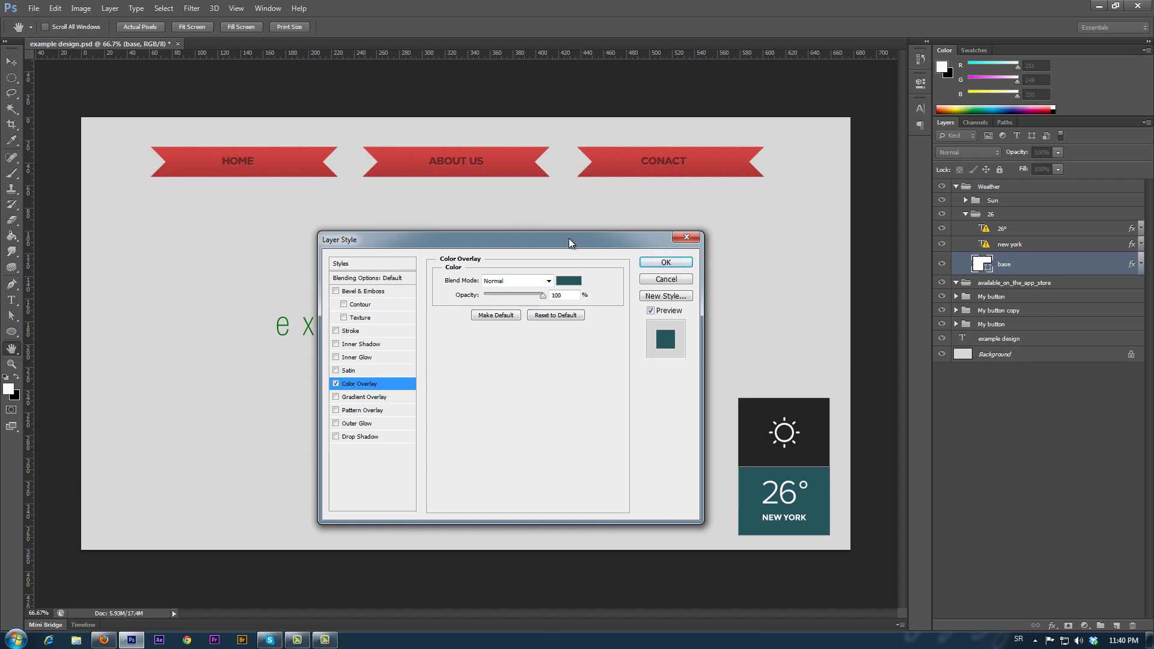
{"action": "left_click_drag", "start_coordinate": [568, 237], "coordinate": [412, 268]}
{"action": "left_click", "coordinate": [417, 298]}
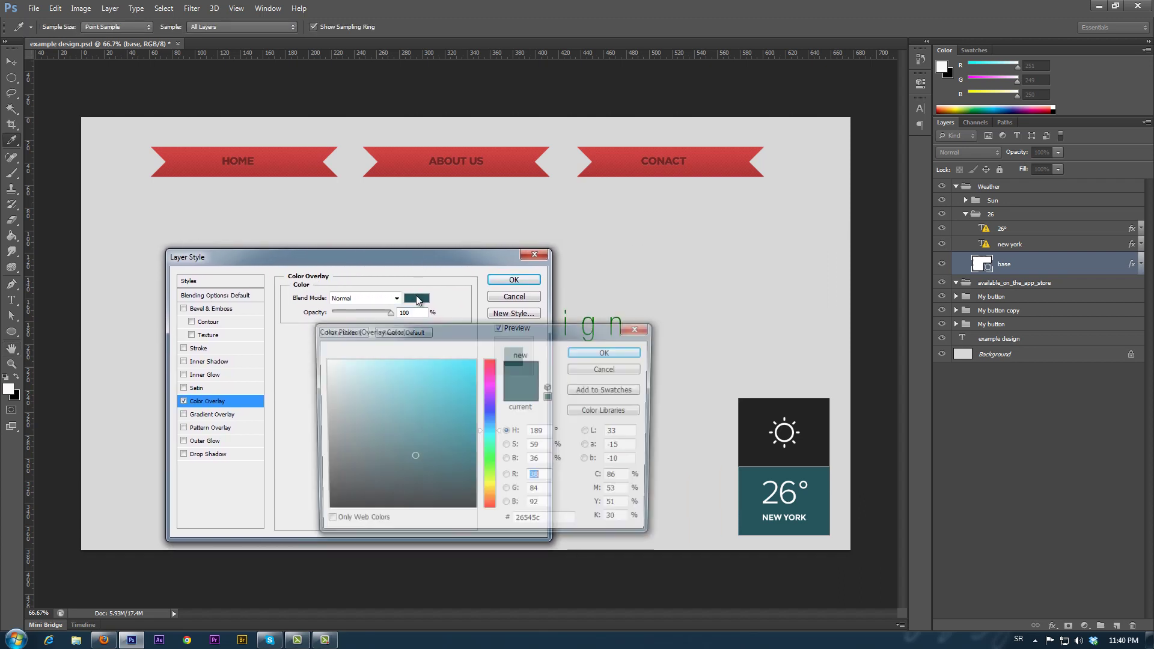
{"action": "left_click", "coordinate": [510, 160]}
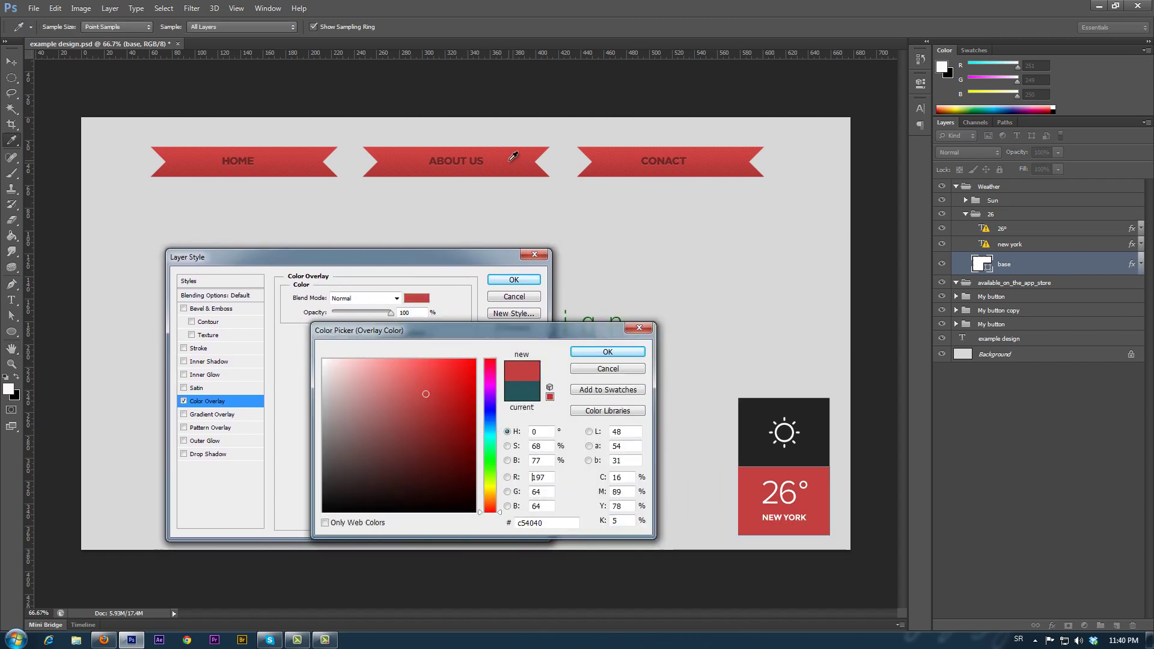
{"action": "left_click", "coordinate": [608, 353]}
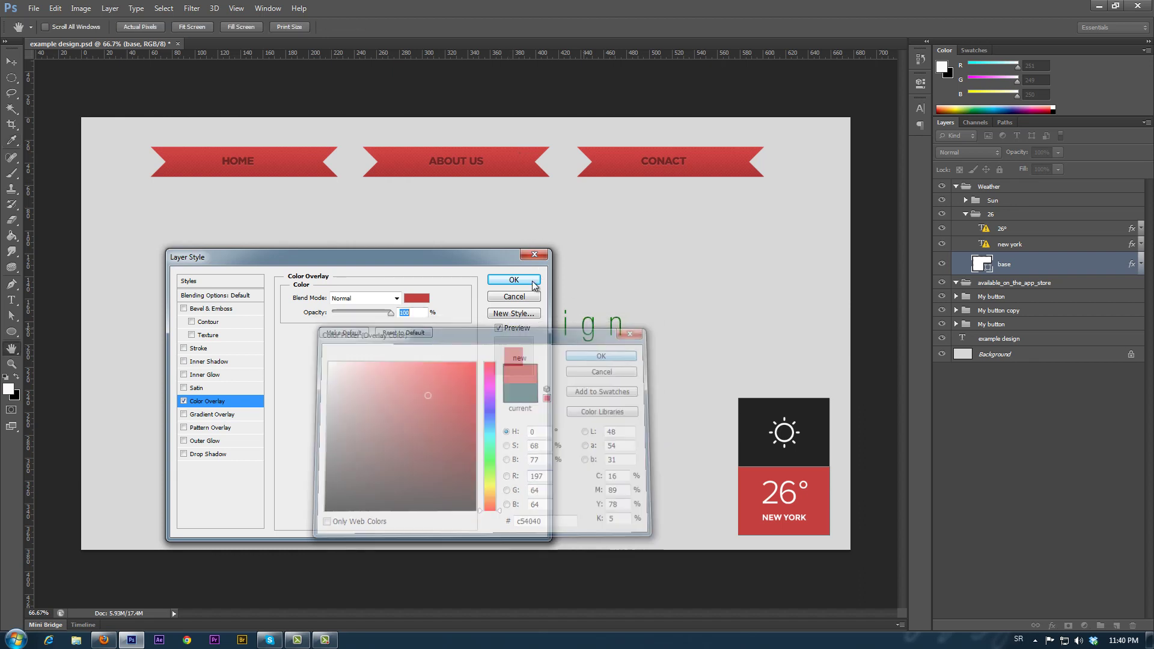
{"action": "left_click", "coordinate": [528, 281]}
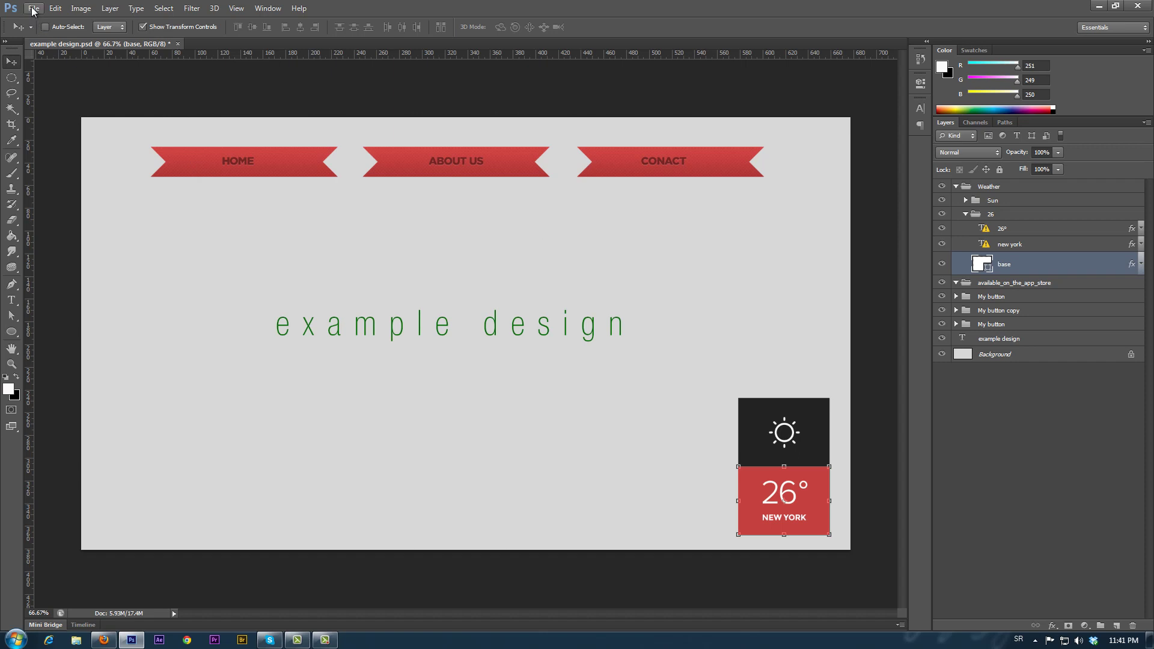
Open Impressionist UI Free.psd and zoom in on its friends_invite panel
{"action": "left_click", "coordinate": [33, 9]}
{"action": "left_click", "coordinate": [42, 34]}
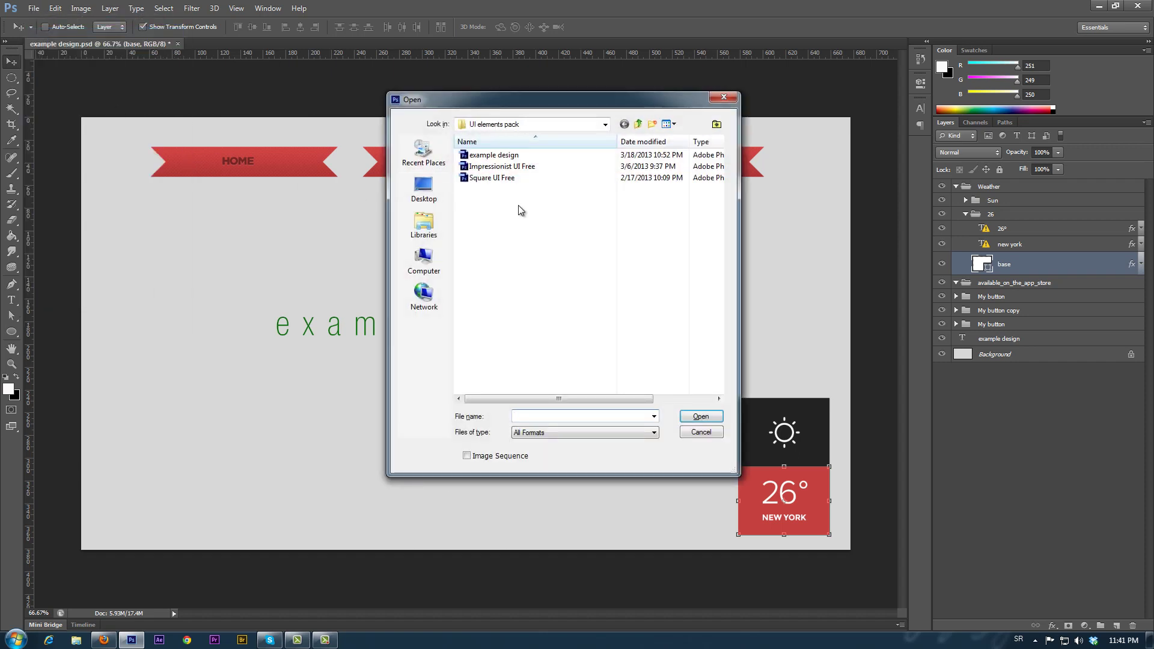
{"action": "left_click", "coordinate": [501, 167]}
{"action": "left_click", "coordinate": [701, 416]}
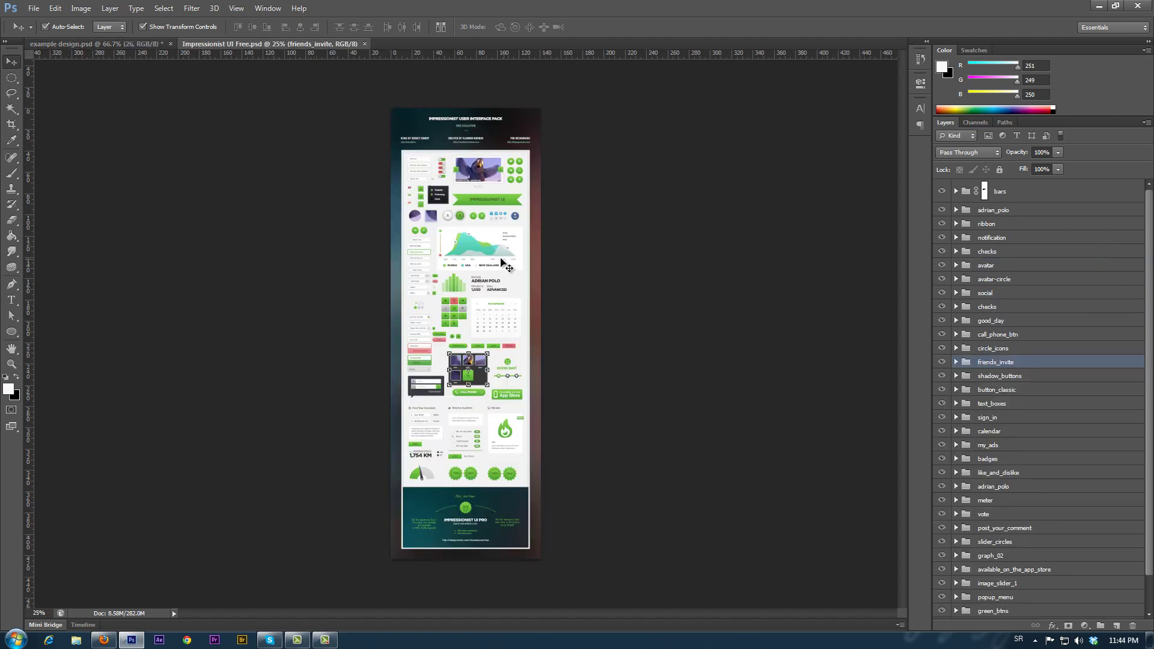
{"action": "scroll", "coordinate": [513, 374], "scroll_direction": "up", "scroll_amount": 3}
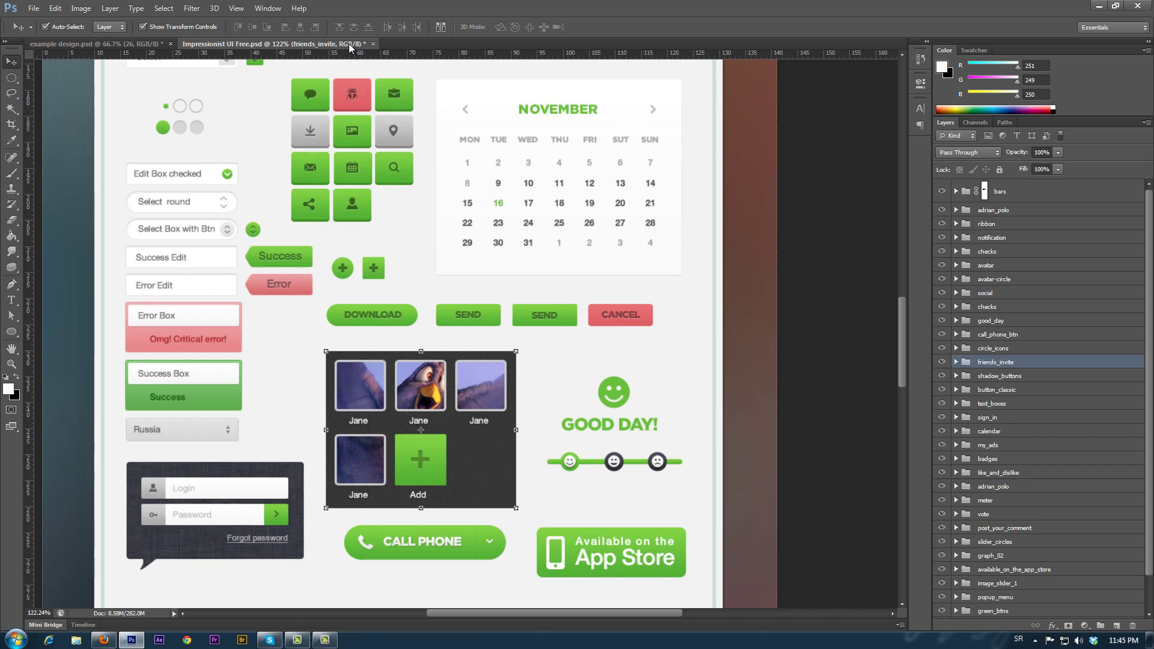
Bring friends_invite into the example design and stretch its dark base into a wide, short bar
{"action": "left_click_drag", "start_coordinate": [350, 47], "coordinate": [182, 46]}
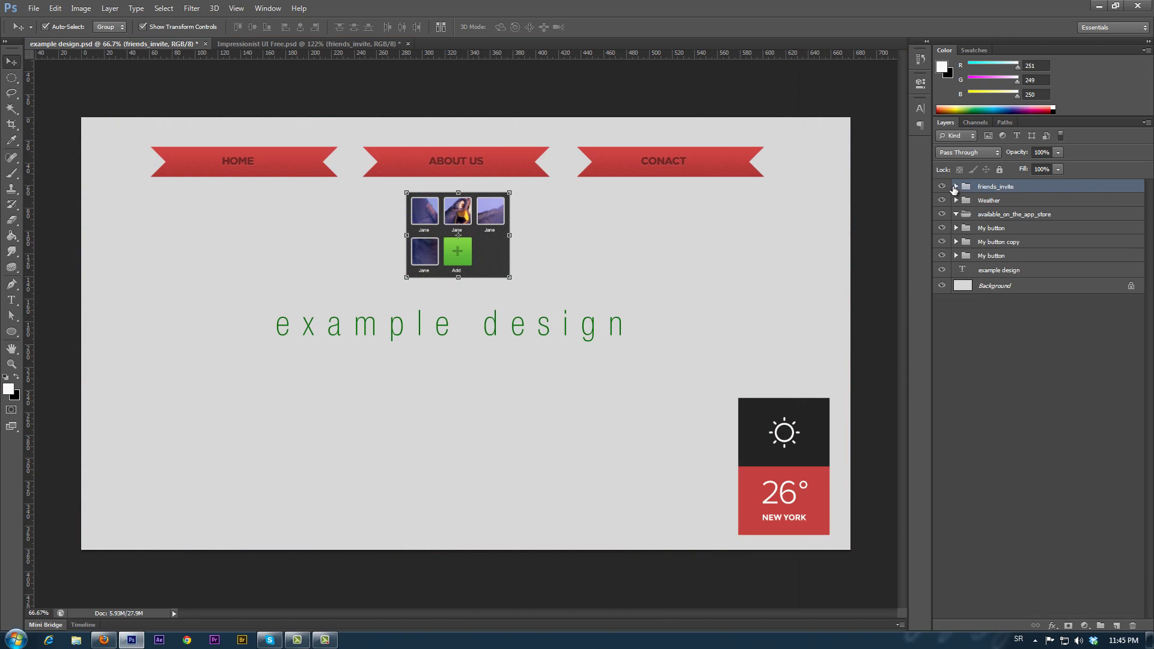
{"action": "left_click", "coordinate": [955, 189]}
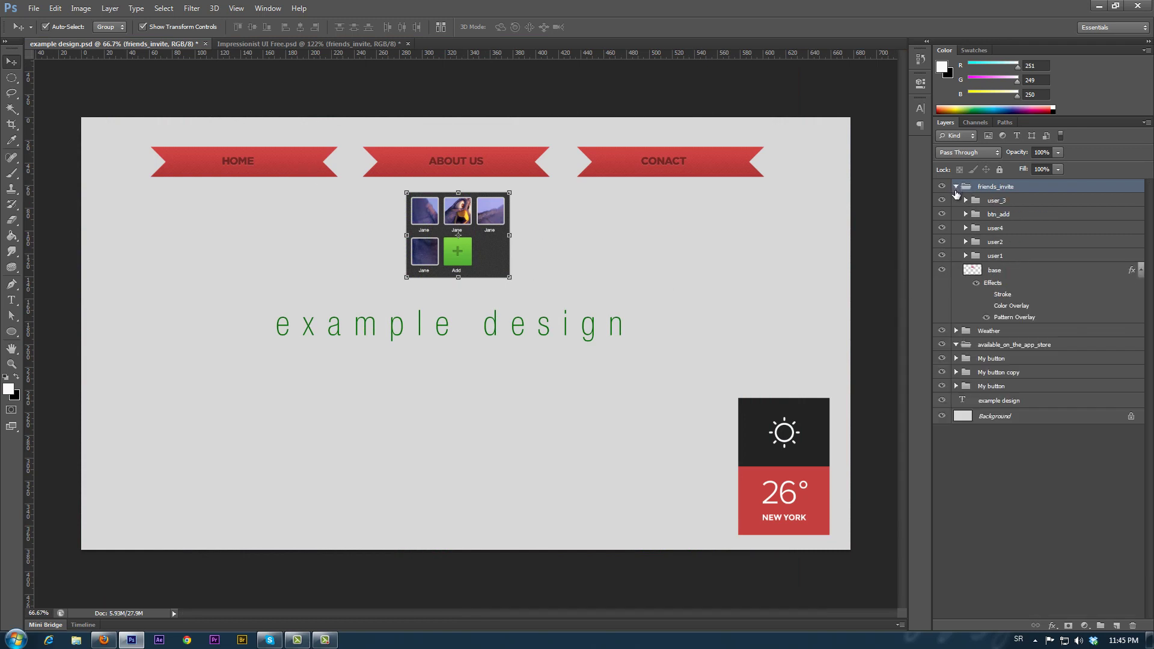
{"action": "left_click", "coordinate": [1000, 272]}
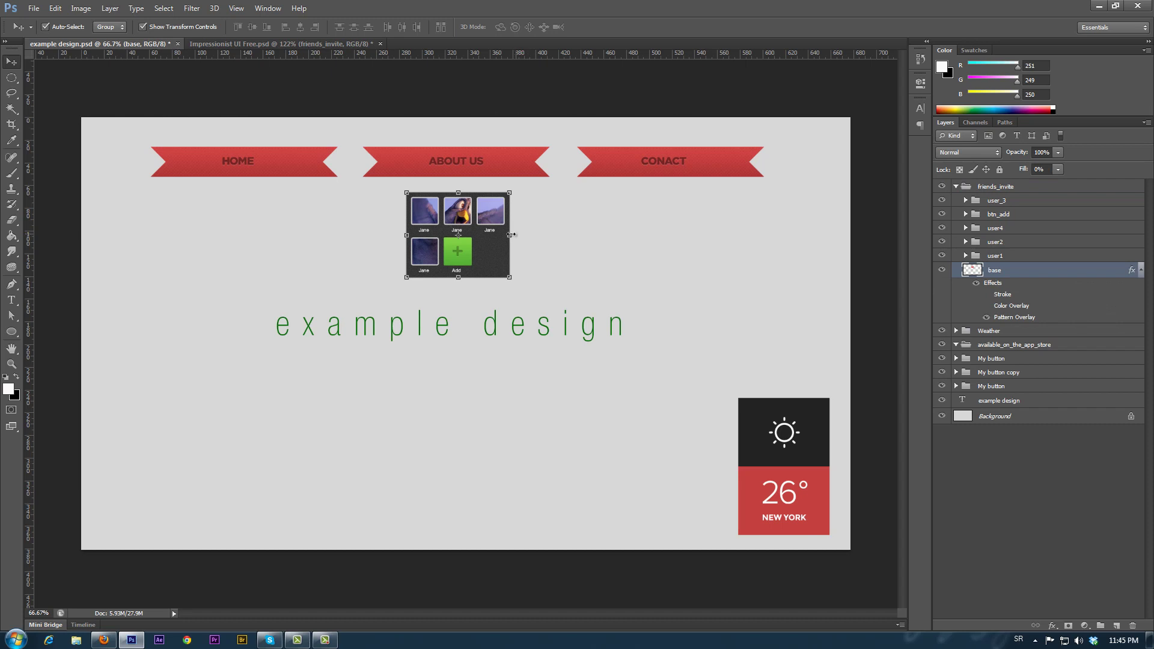
{"action": "left_click_drag", "start_coordinate": [509, 235], "coordinate": [768, 235]}
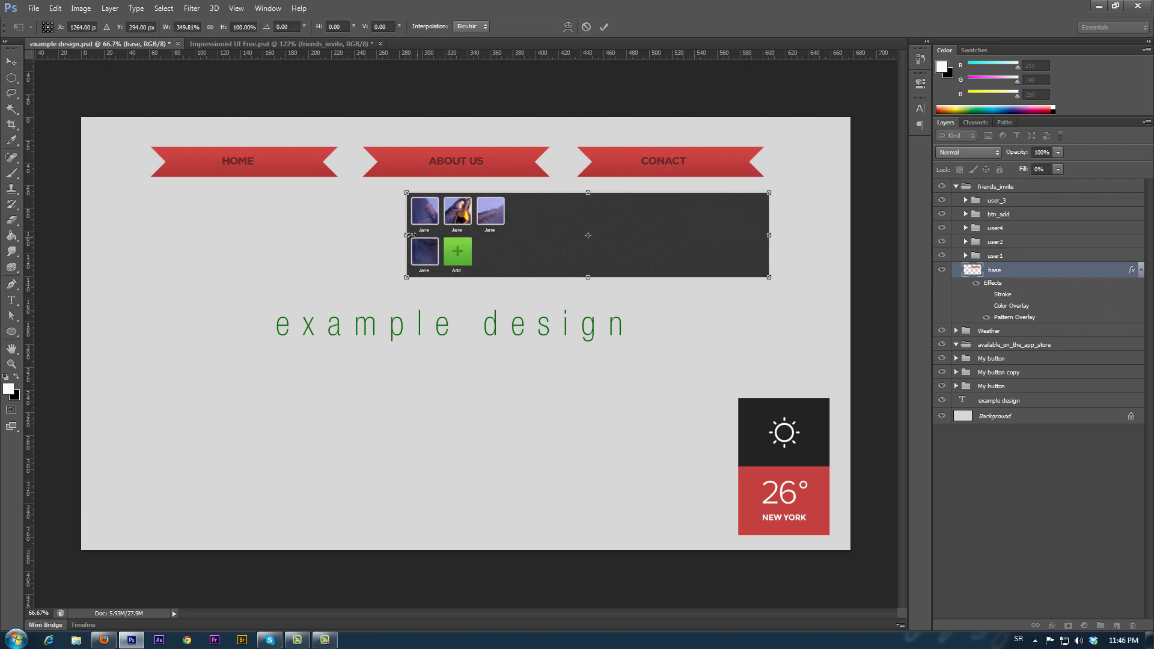
{"action": "left_click_drag", "start_coordinate": [408, 235], "coordinate": [150, 235]}
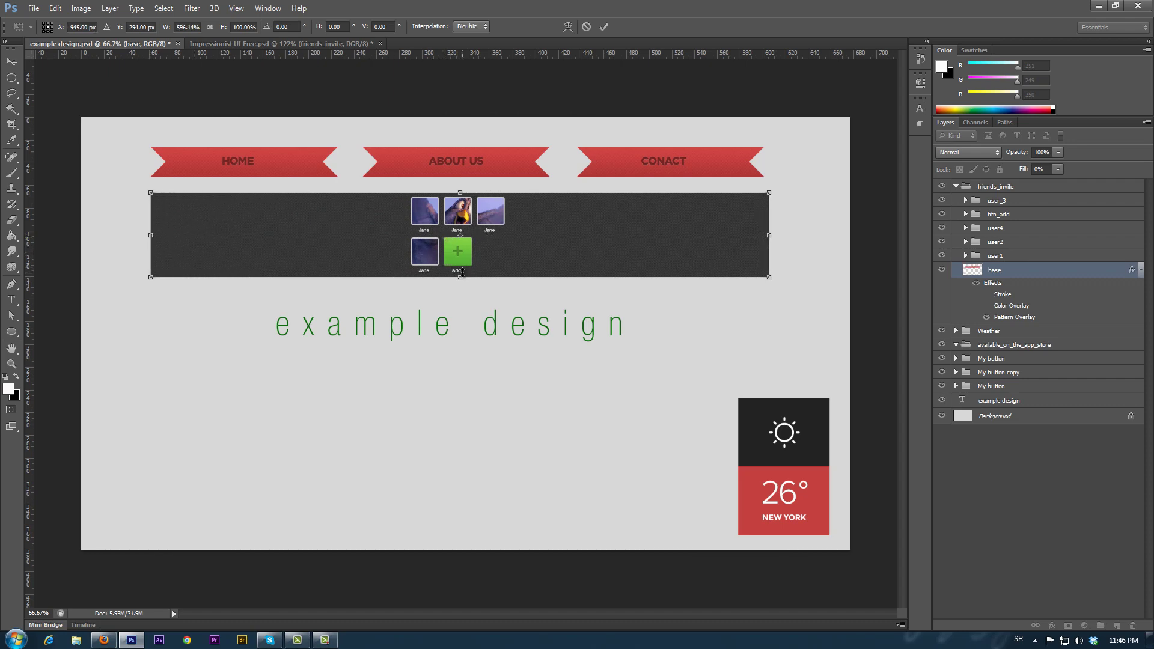
{"action": "left_click_drag", "start_coordinate": [460, 275], "coordinate": [458, 233]}
{"action": "left_click", "coordinate": [603, 27]}
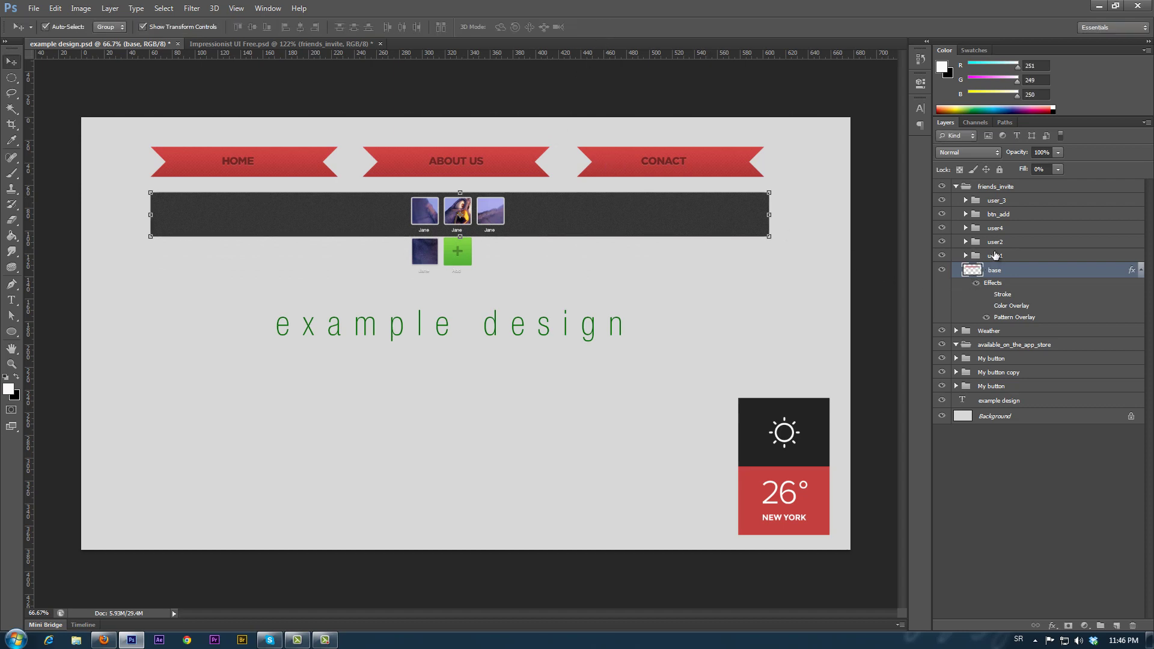
With Auto-Select off, move the green btn_add button to the dark bar's right end
{"action": "left_click", "coordinate": [1001, 215]}
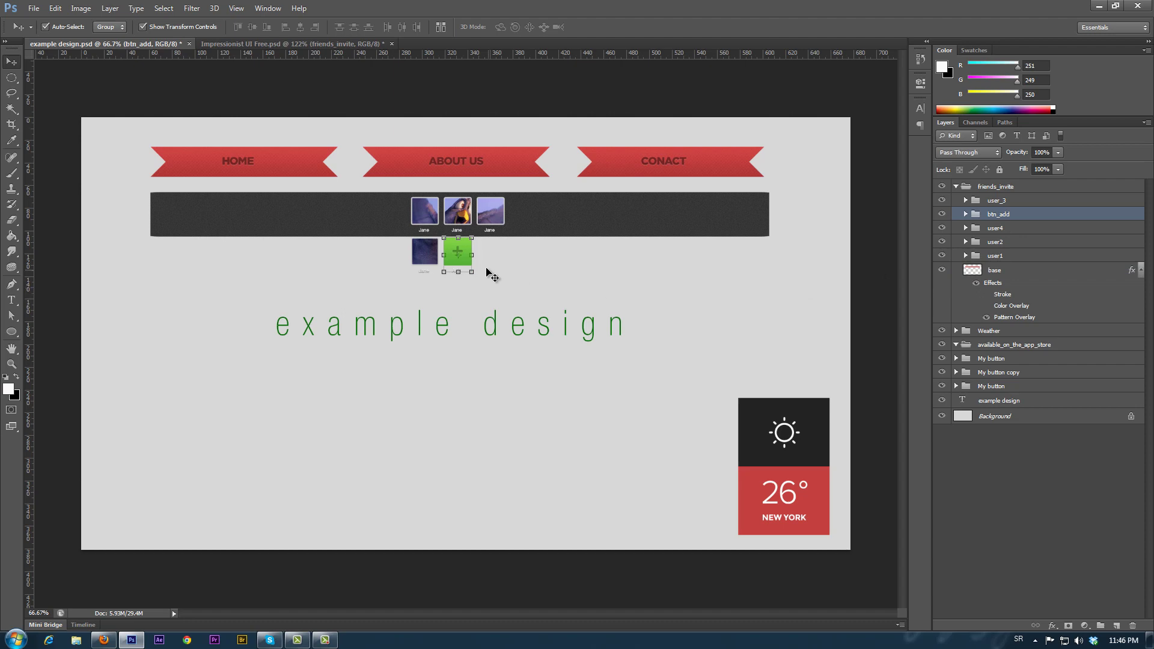
{"action": "left_click", "coordinate": [56, 28]}
{"action": "left_click_drag", "start_coordinate": [465, 265], "coordinate": [756, 223]}
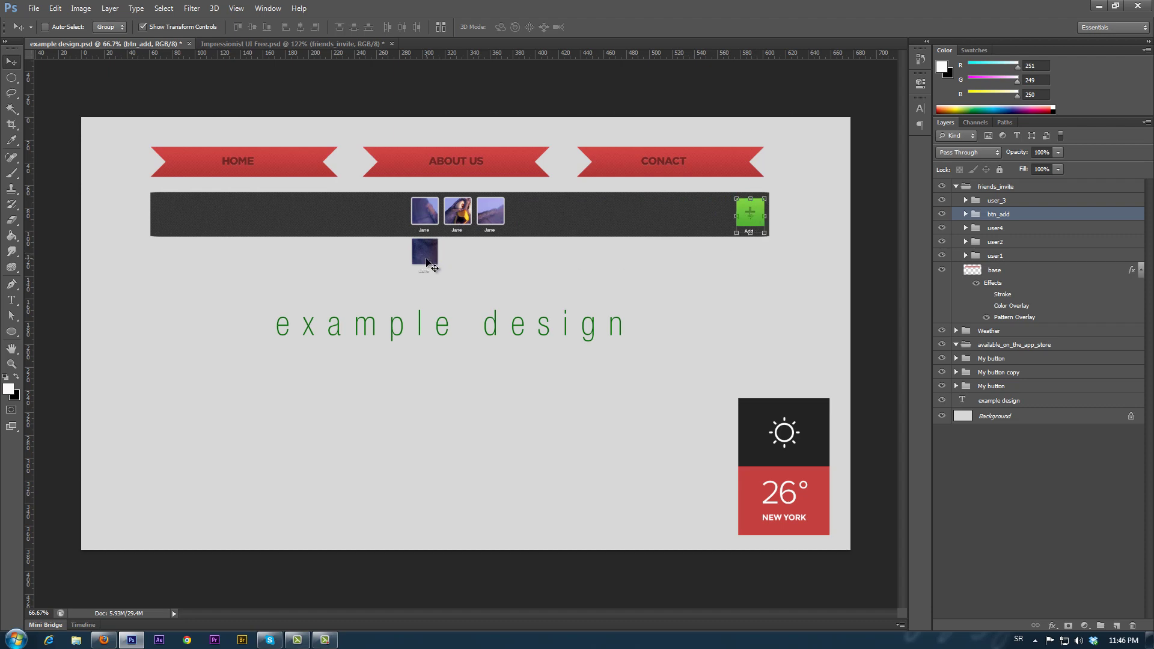
Move the user4 thumbnail into the bar and Alt-drag copies of it along the bar
{"action": "left_click", "coordinate": [1000, 231]}
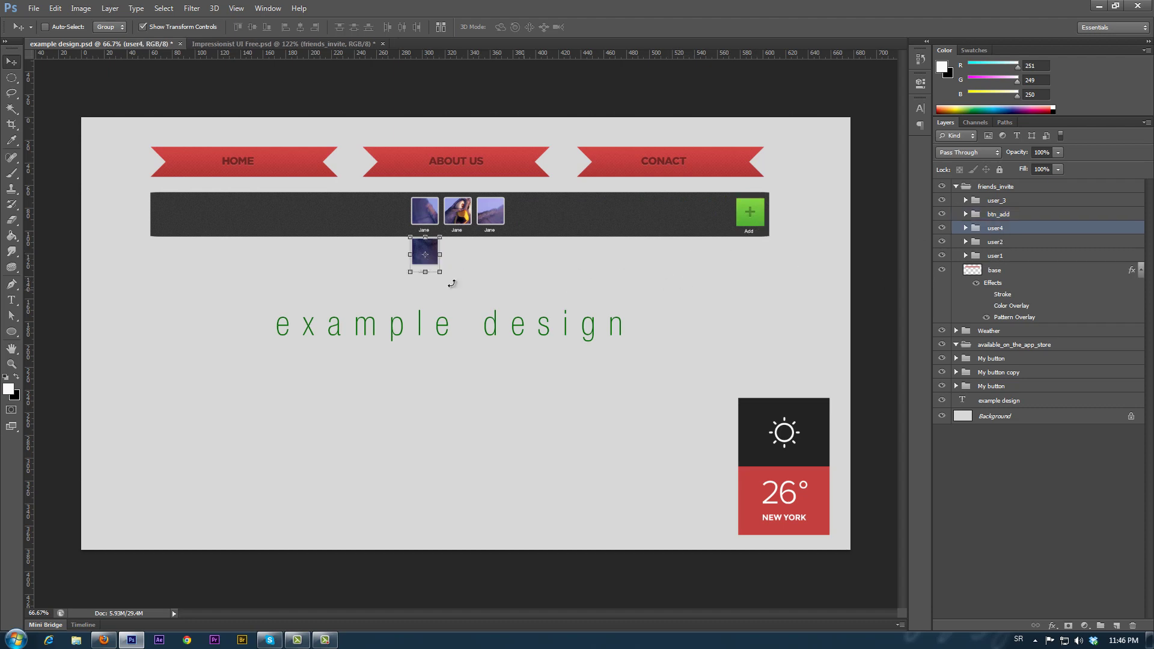
{"action": "left_click_drag", "start_coordinate": [434, 266], "coordinate": [563, 223]}
{"action": "left_click_drag", "start_coordinate": [563, 223], "coordinate": [180, 221]}
{"action": "left_click", "coordinate": [717, 227], "text": "alt"}
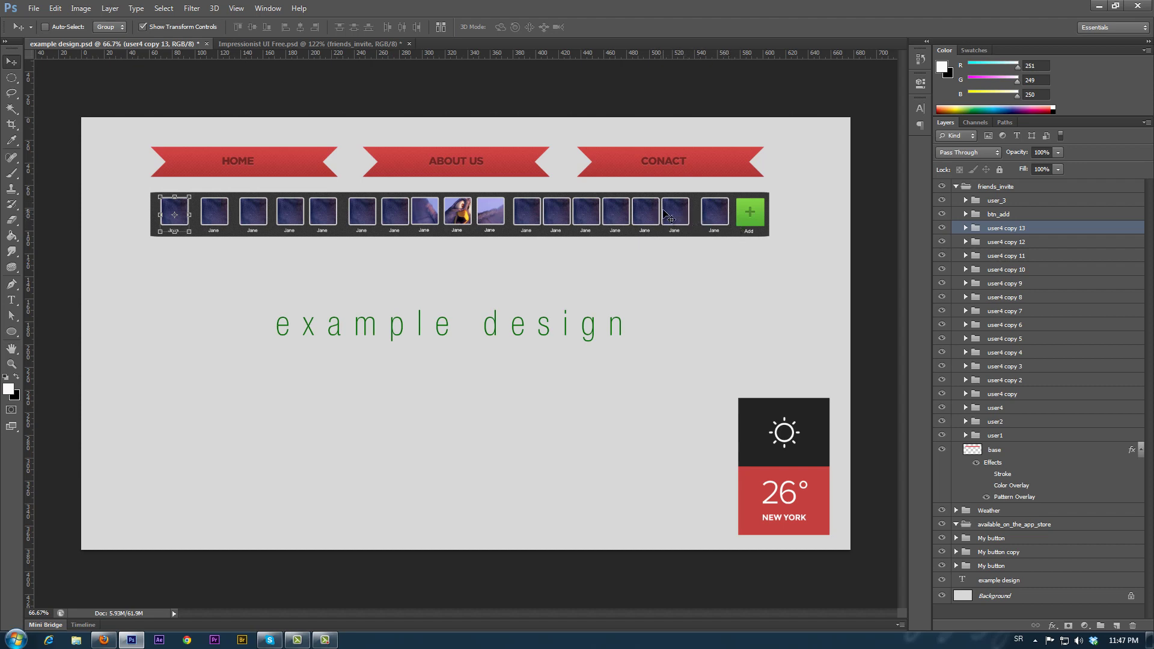
Select user_3 through user1 and distribute their horizontal centers and align their vertical centers
{"action": "left_click", "coordinate": [1013, 202]}
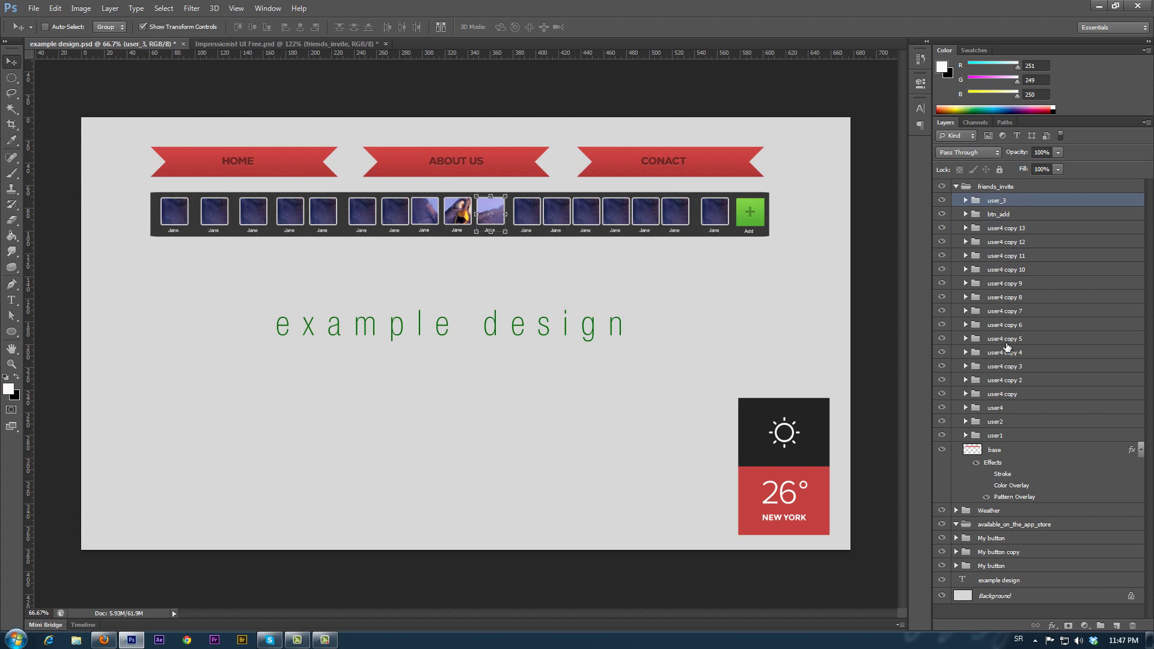
{"action": "left_click", "coordinate": [1017, 436], "text": "shift"}
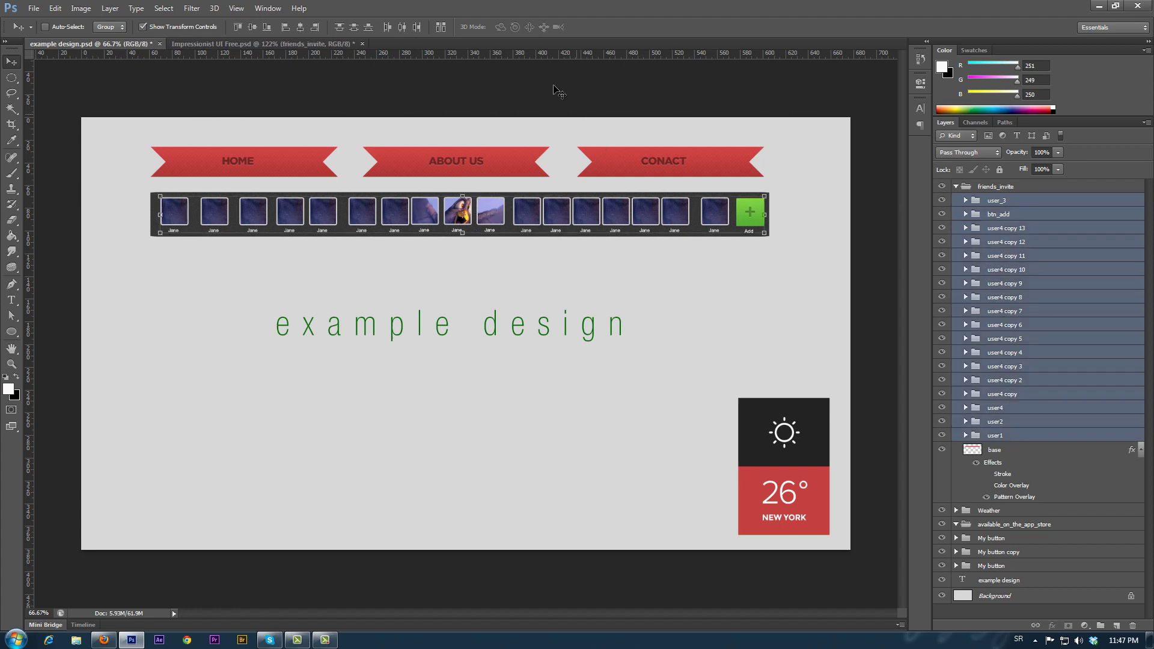
{"action": "left_click", "coordinate": [404, 28]}
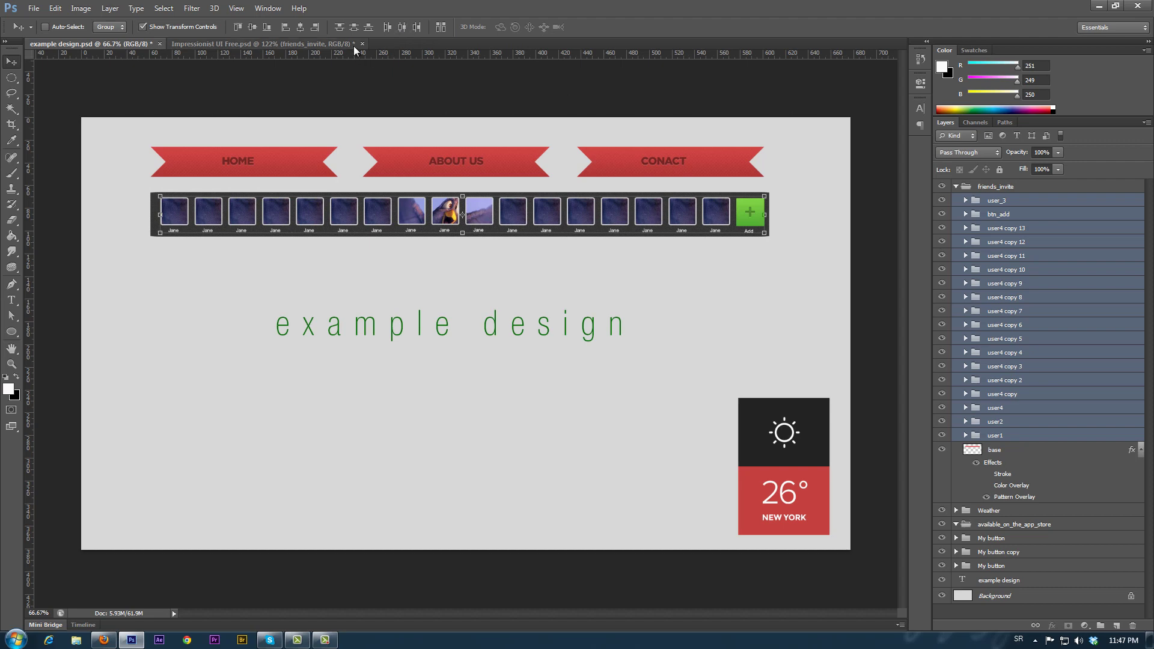
{"action": "left_click", "coordinate": [248, 28]}
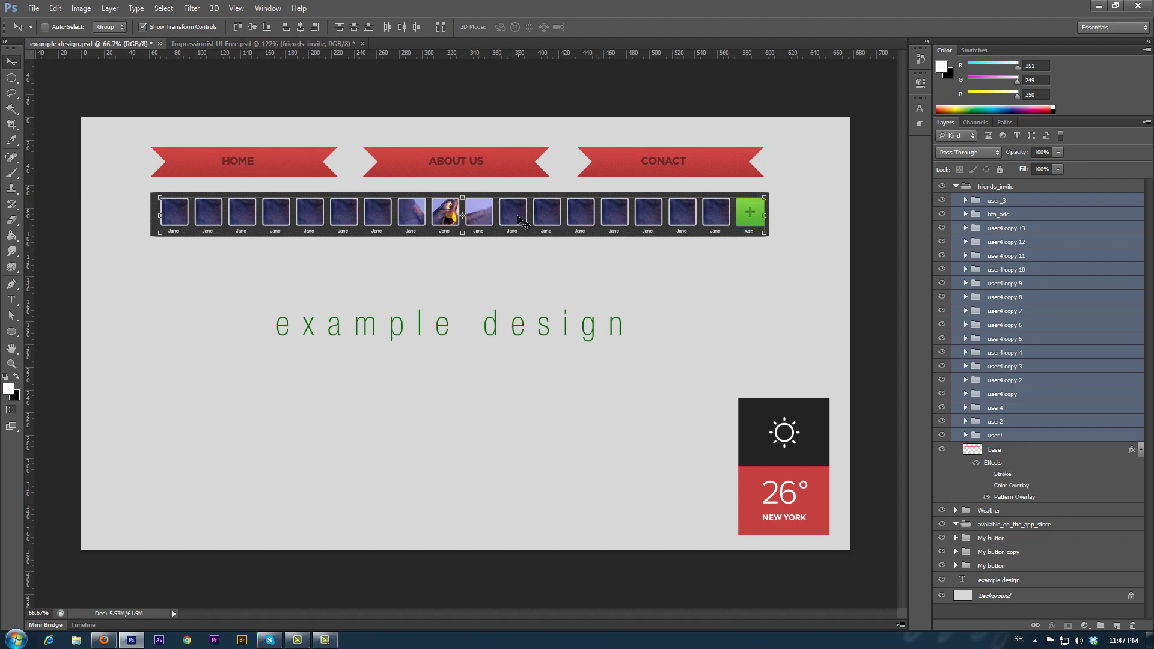
Nudge the aligned thumbnail row into its final position on the bar
{"action": "left_click_drag", "start_coordinate": [516, 219], "coordinate": [514, 219]}
{"action": "key", "text": "Left"}
{"action": "key", "text": "Left"}
{"action": "key", "text": "Left"}
{"action": "key", "text": "Left"}
{"action": "key", "text": "Left"}
{"action": "key", "text": "Left"}
{"action": "key", "text": "Left"}
{"action": "key", "text": "Left"}
{"action": "key", "text": "Left"}
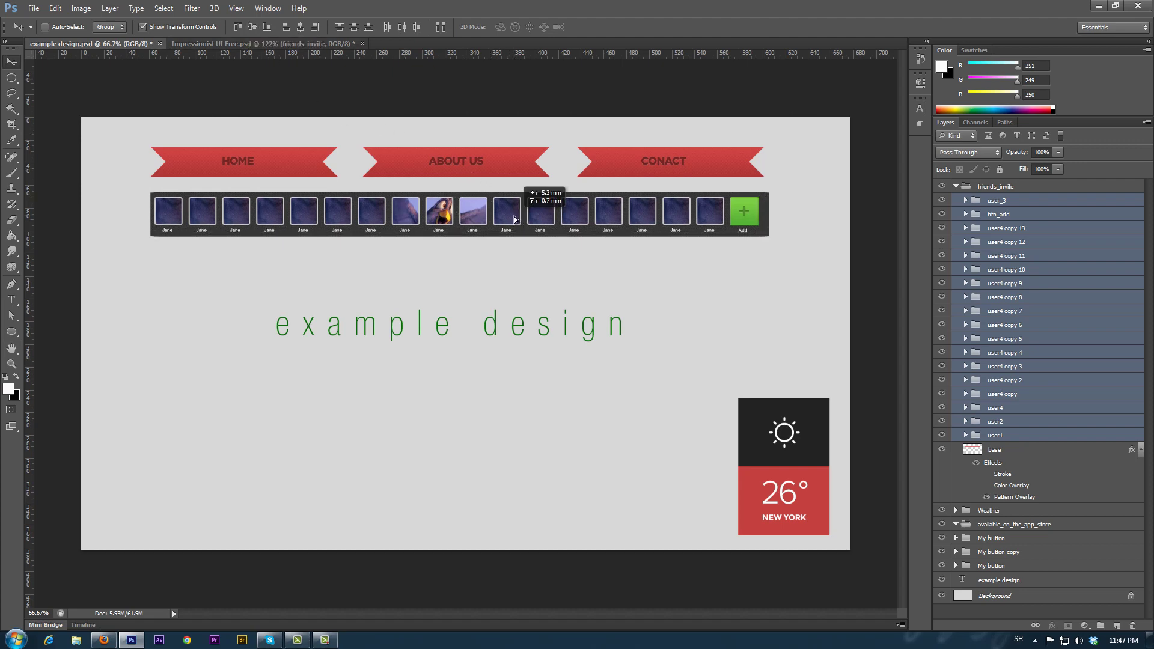
{"action": "key", "text": "Right"}
{"action": "key", "text": "Right"}
{"action": "key", "text": "Right"}
{"action": "key", "text": "Right"}
{"action": "key", "text": "Right"}
{"action": "key", "text": "Right"}
{"action": "key", "text": "Right"}
{"action": "key", "text": "Right"}
{"action": "key", "text": "Right"}
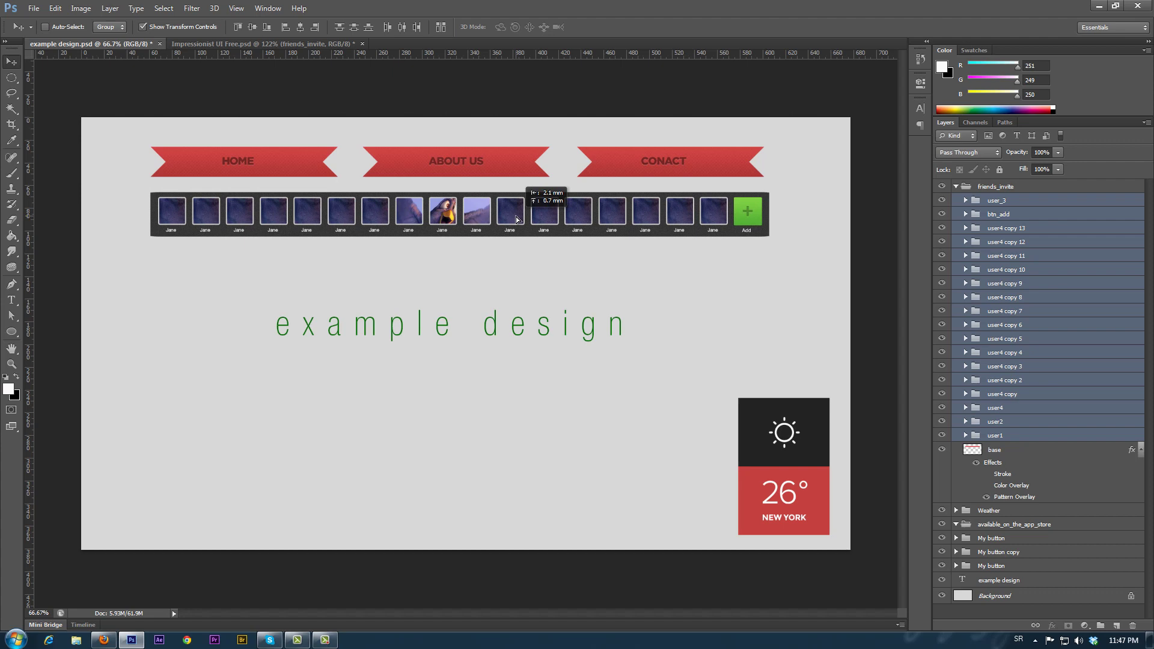
{"action": "left_click_drag", "start_coordinate": [516, 218], "coordinate": [516, 218]}
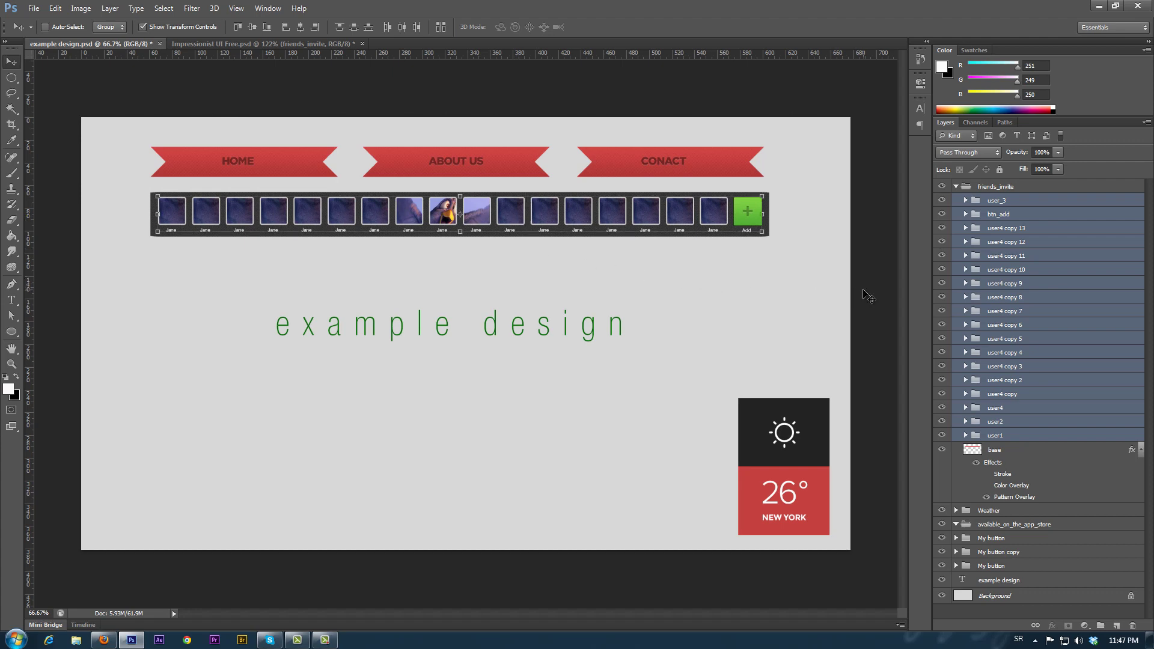